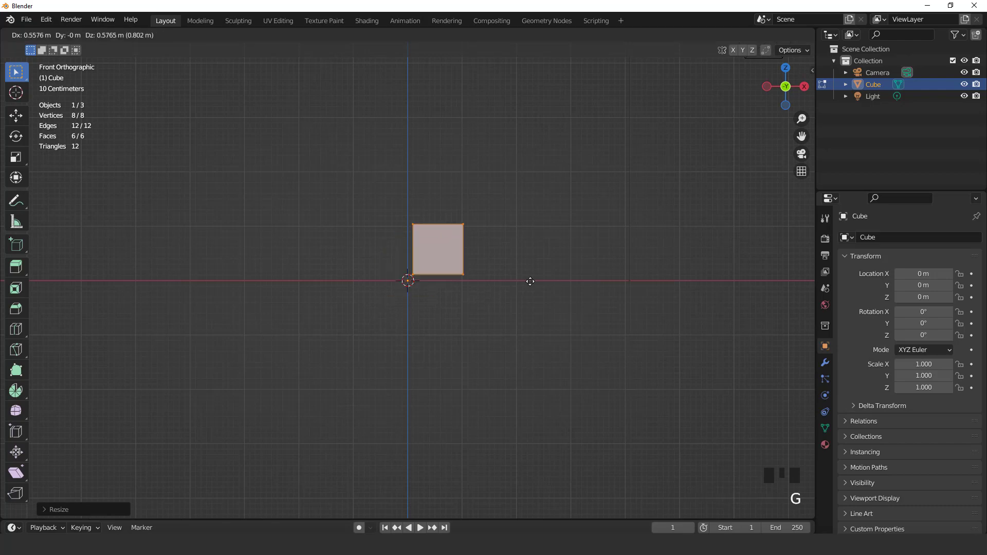
# Step: Place the cube on the positive X side above the origin and scale it down to a smaller block
pyautogui.click(653, 247)
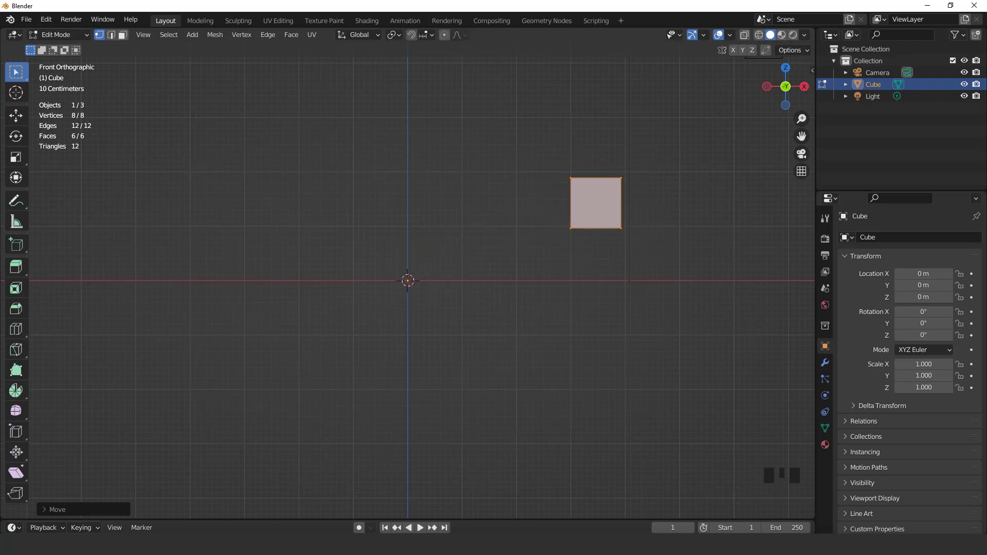
pyautogui.press('s')
pyautogui.click(668, 282)
pyautogui.press('g')
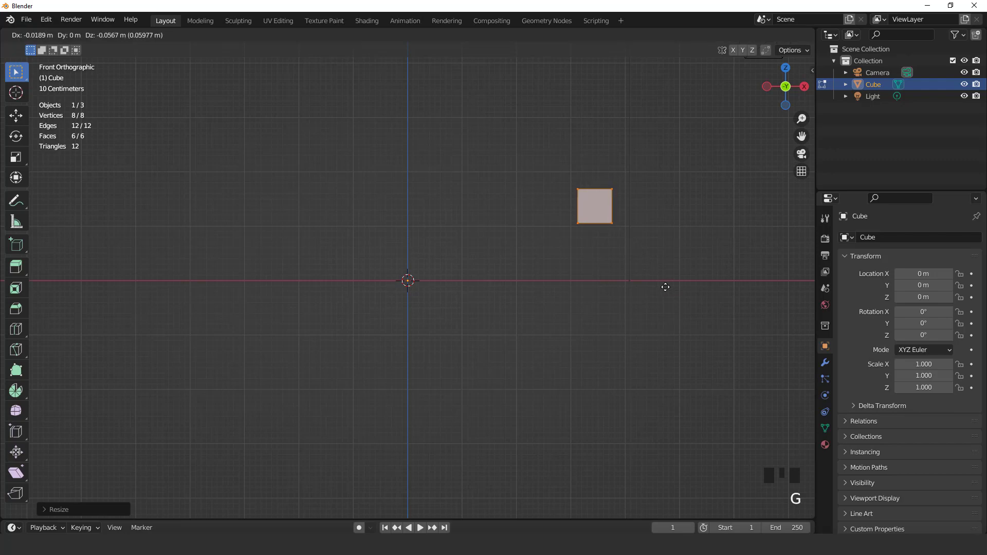
pyautogui.click(660, 288)
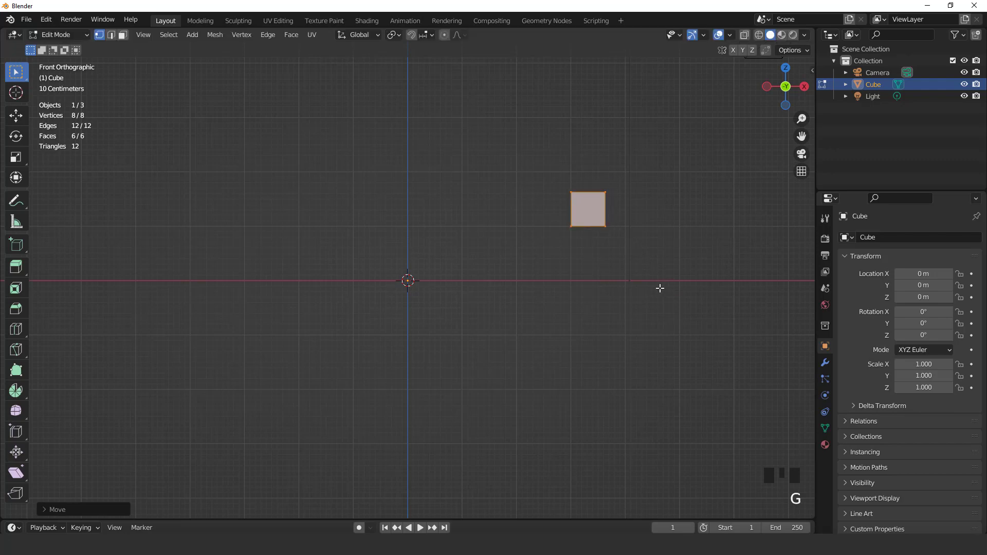
# Step: Stretch the block along Y to about three times its depth, forming a long armrest
pyautogui.press('KP_3')
pyautogui.scroll(2, 520, 279)
pyautogui.press('s')
pyautogui.press('y')
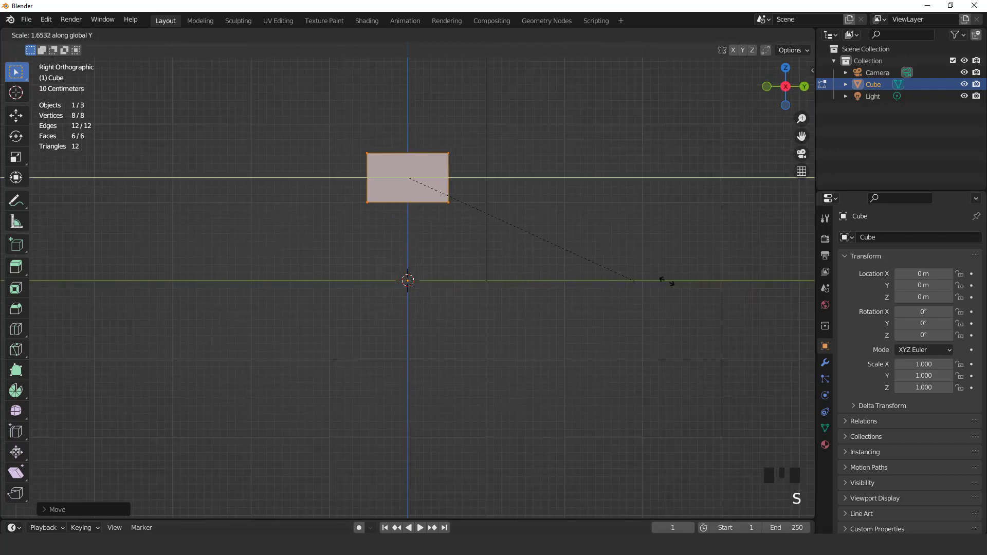
pyautogui.click(232, 277)
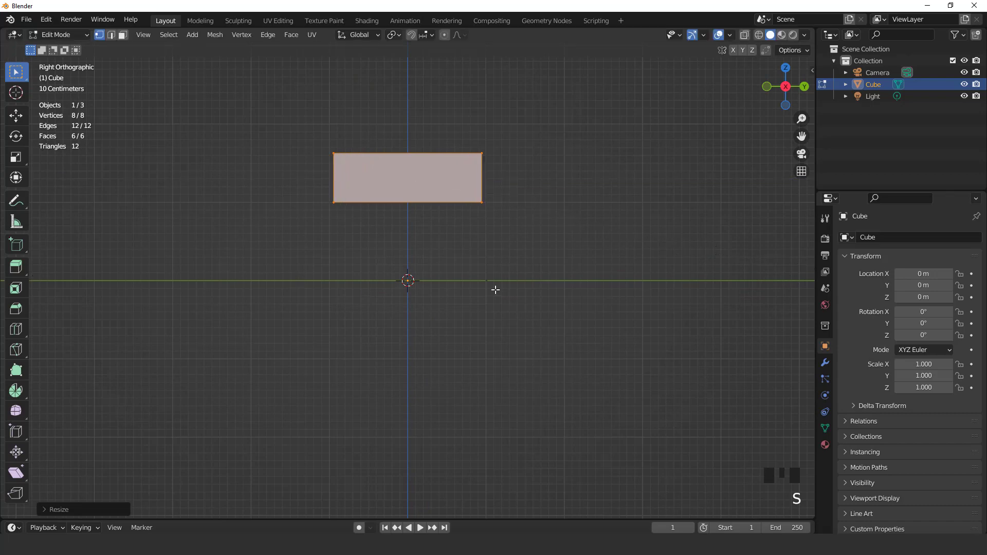
pyautogui.press('s')
pyautogui.press('y')
pyautogui.press('Escape')
# Step: Add a Mirror modifier on the X axis to the armrest block with Clipping enabled
pyautogui.press('KP_1')
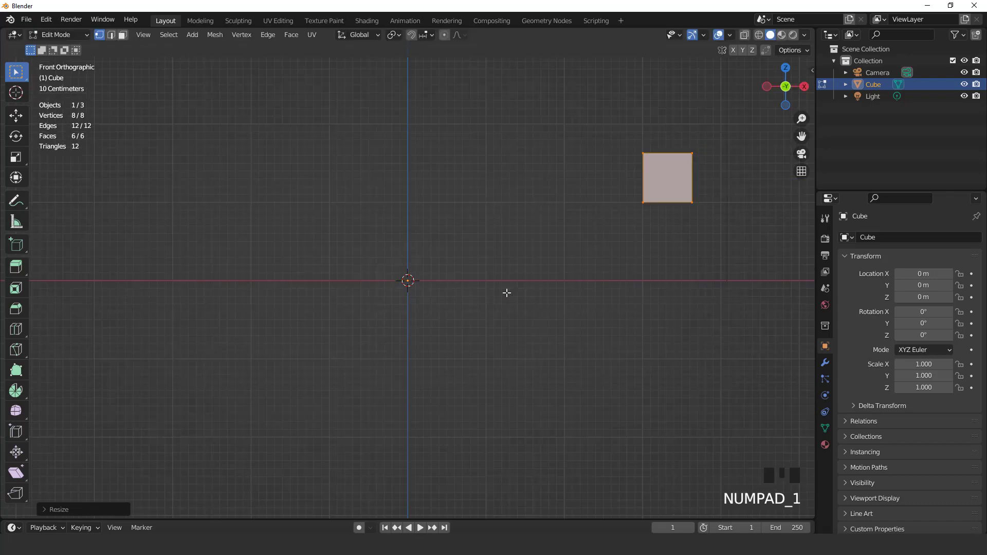
pyautogui.press('Tab')
pyautogui.scroll(-2, 508, 294)
pyautogui.click(825, 364)
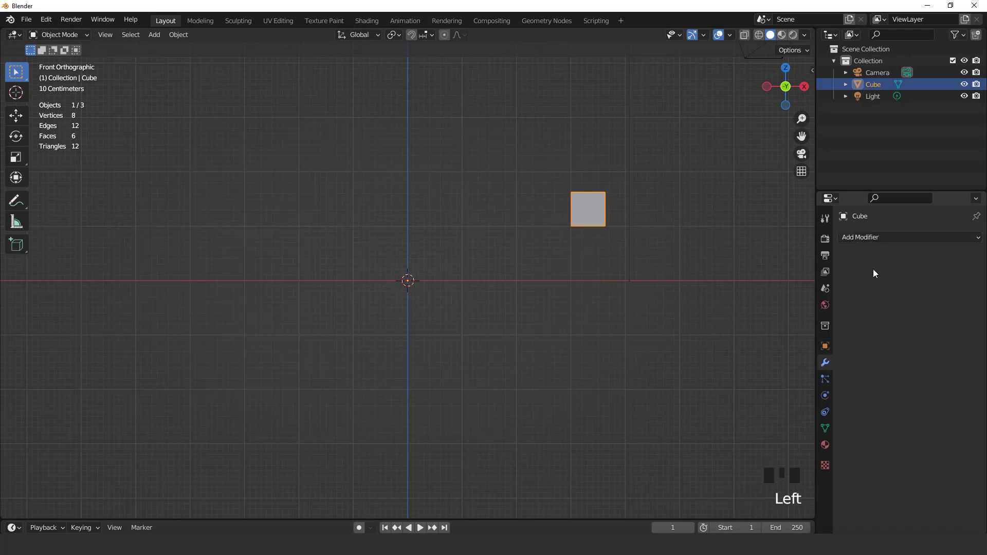
pyautogui.click(870, 237)
pyautogui.click(744, 371)
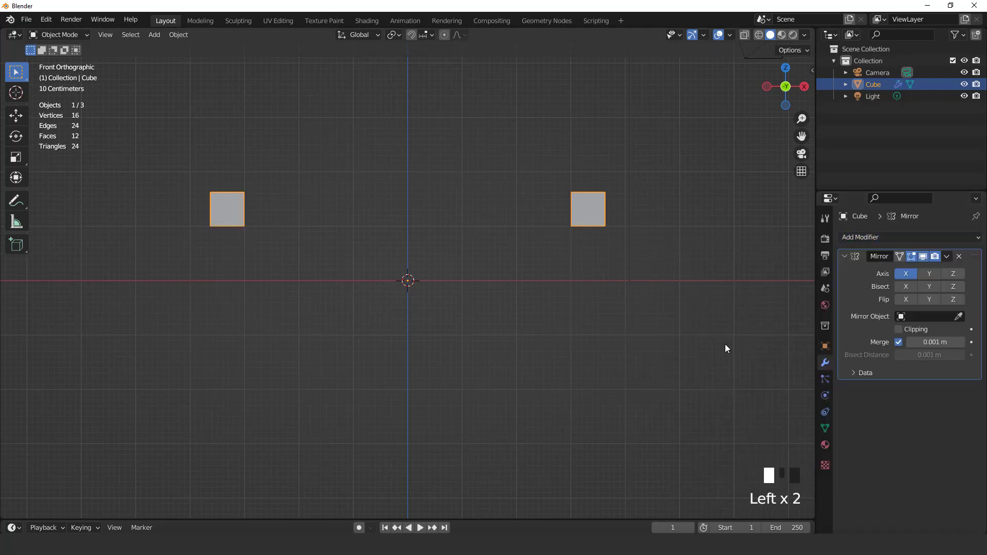
pyautogui.click(898, 329)
# Step: Delete the front and back end faces of the armrest block
pyautogui.scroll(1, 578, 233)
pyautogui.press('Tab')
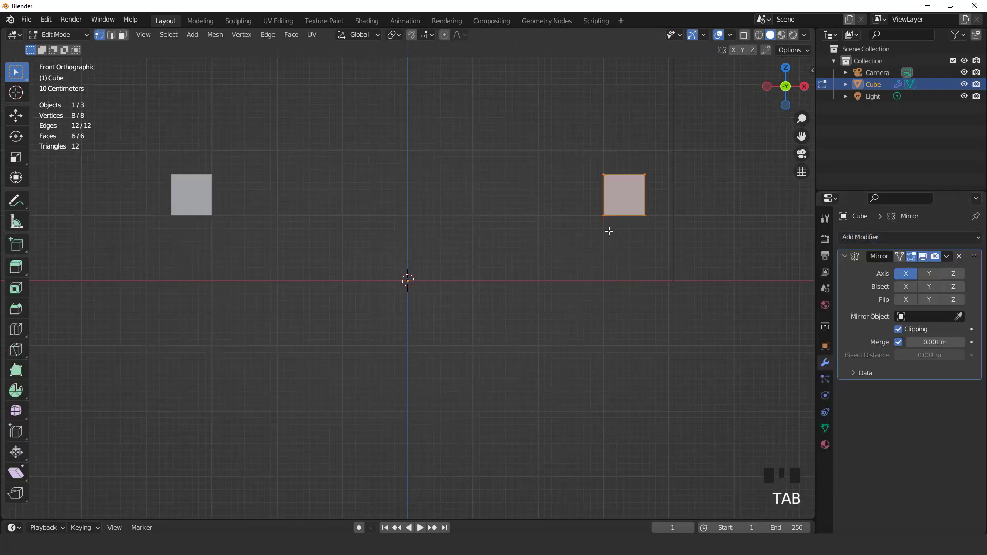
pyautogui.keyDown('shift'); pyautogui.moveTo(656, 209); pyautogui.dragTo(343, 301, button='middle'); pyautogui.keyUp('shift')
pyautogui.scroll(1, 524, 264)
pyautogui.press('3')
pyautogui.click(525, 262)
pyautogui.keyDown('shift'); pyautogui.click(343, 303); pyautogui.keyUp('shift')
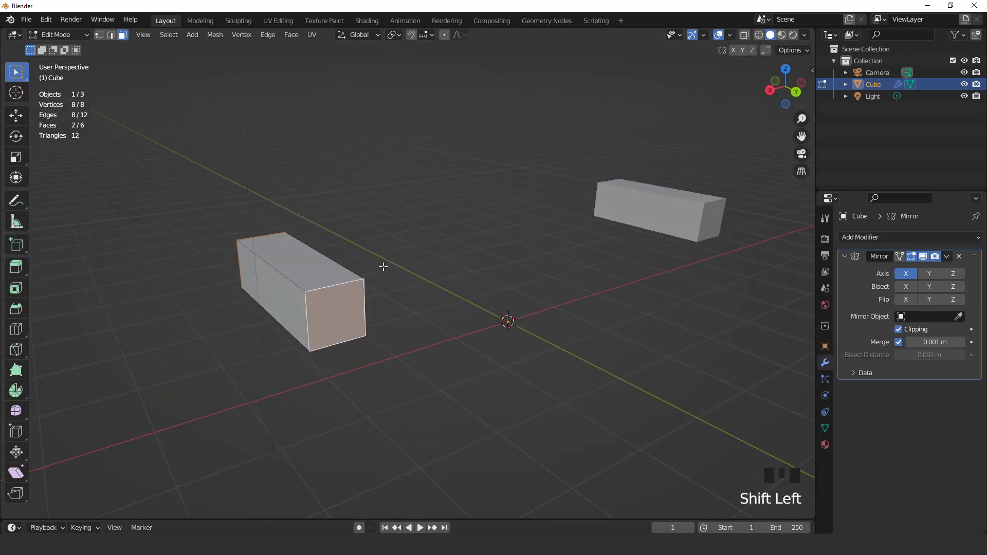
pyautogui.press('x')
pyautogui.click(390, 250)
# Step: Move the armrest's outer side face outward along X by about 0.07 m
pyautogui.moveTo(391, 250); pyautogui.dragTo(487, 251, button='middle')
pyautogui.scroll(1, 555, 287)
pyautogui.click(556, 287)
pyautogui.press('KP_1')
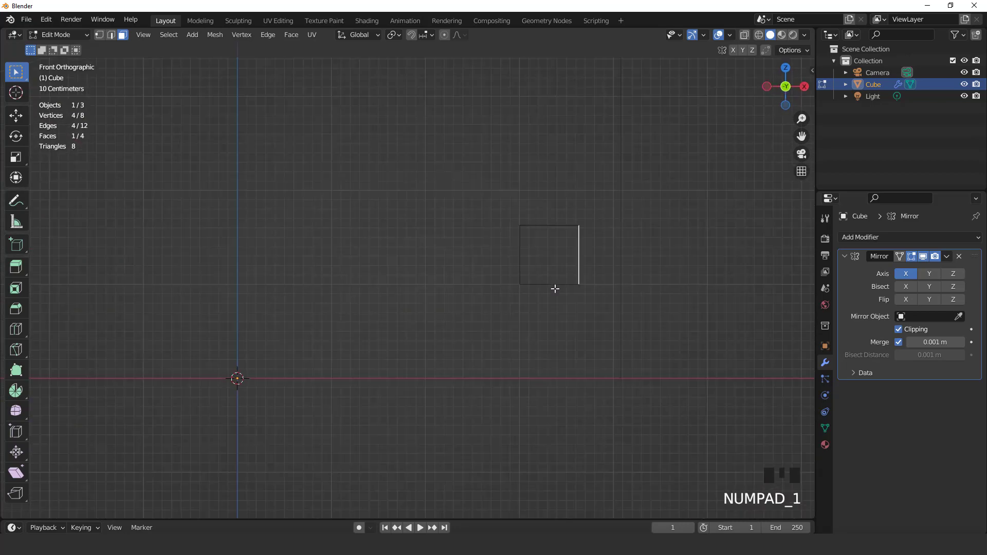
pyautogui.press('KP_Decimal')
pyautogui.scroll(2, 575, 269)
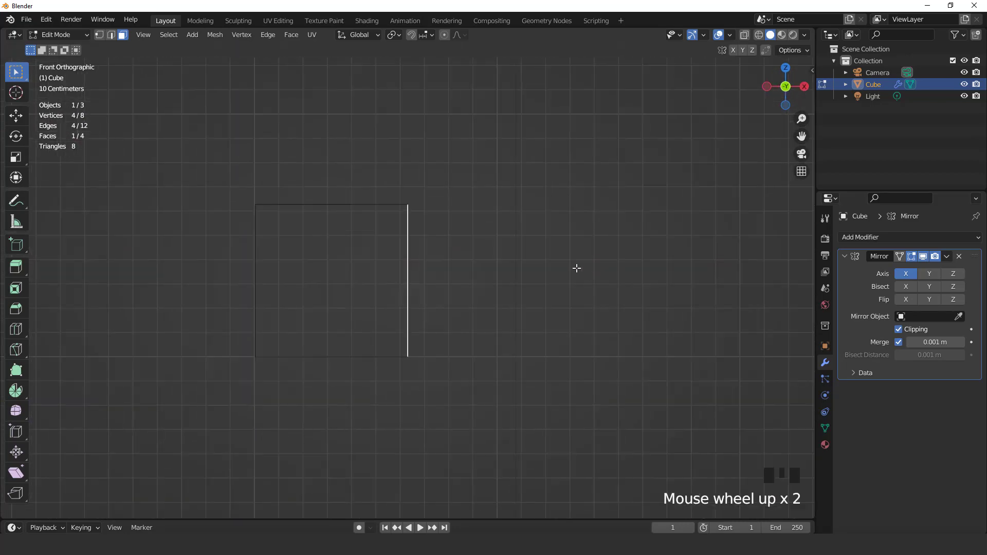
pyautogui.press('g')
pyautogui.press('x')
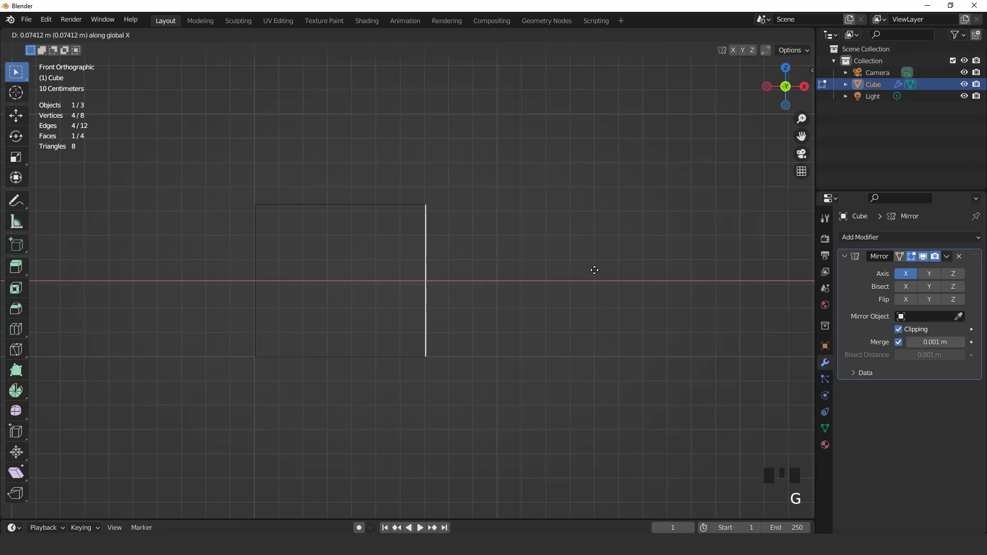
pyautogui.click(593, 273)
# Step: Bevel the armrest's four long edges with four segments to round its corners
pyautogui.press('2')
pyautogui.moveTo(494, 233); pyautogui.dragTo(441, 264, button='middle')
pyautogui.click(439, 265)
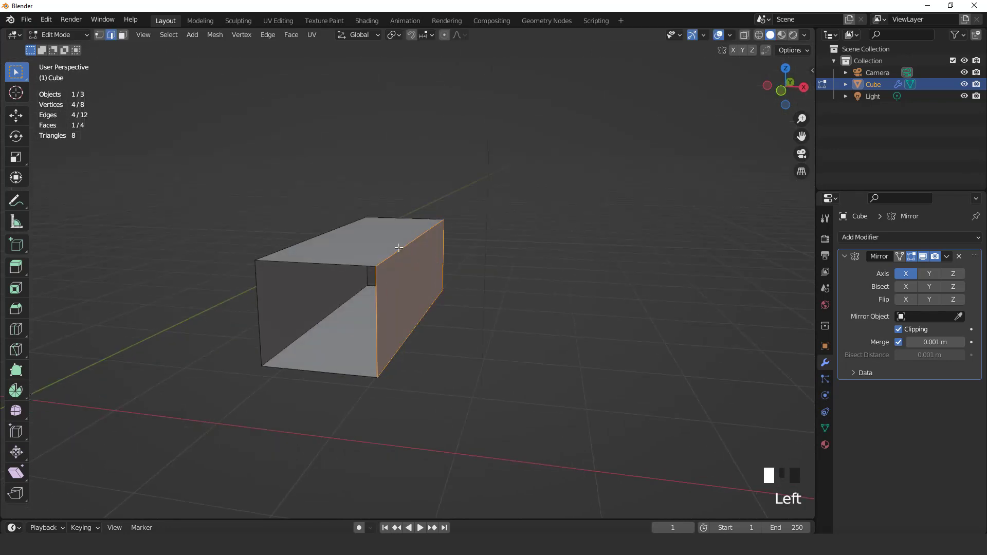
pyautogui.keyDown('shift'); pyautogui.click(408, 325); pyautogui.keyUp('shift')
pyautogui.keyDown('shift'); pyautogui.click(304, 243); pyautogui.keyUp('shift')
pyautogui.keyDown('shift'); pyautogui.click(304, 330); pyautogui.keyUp('shift')
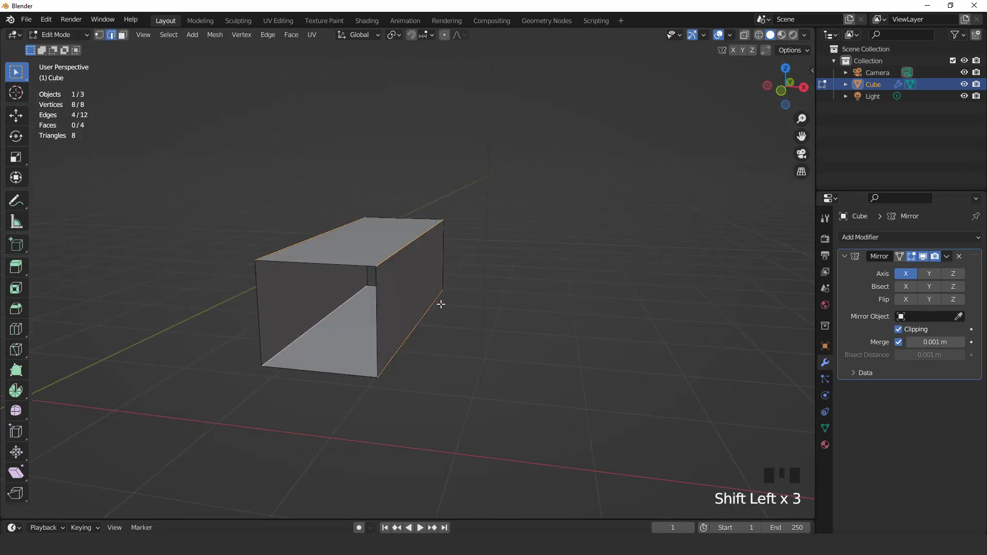
pyautogui.scroll(1, 552, 288)
pyautogui.hotkey('ctrl', 'b')
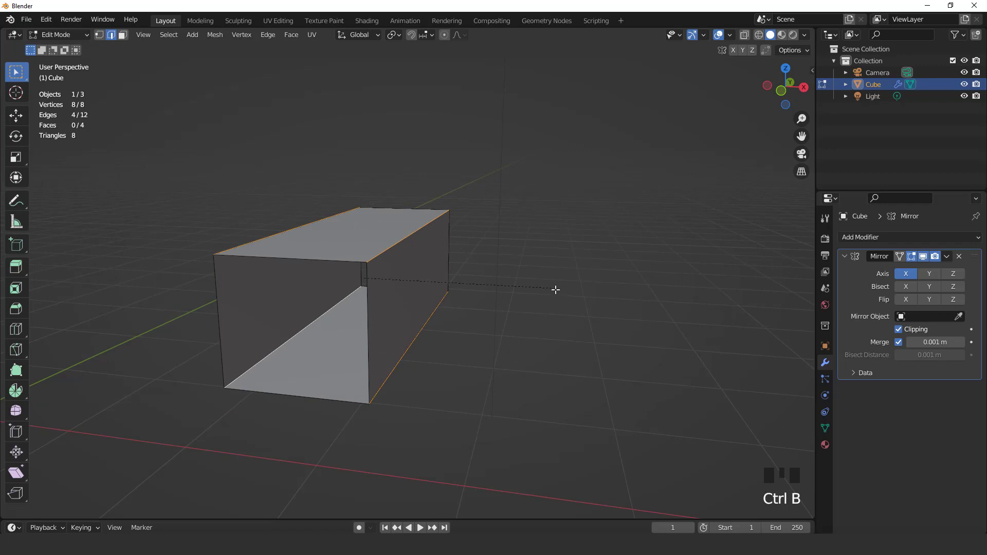
pyautogui.scroll(2, 566, 297)
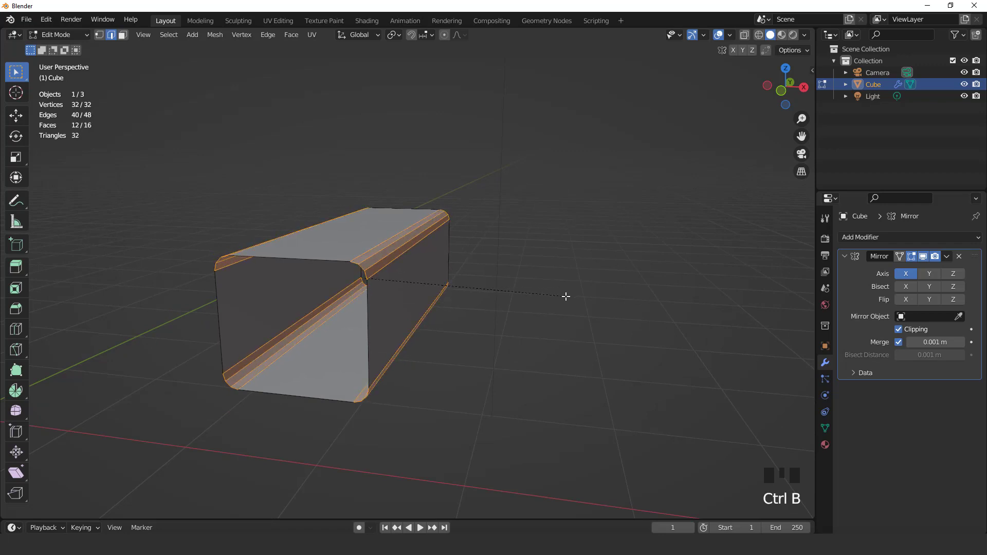
pyautogui.scroll(1, 566, 297)
pyautogui.click(567, 297)
# Step: Close the armrest's open front end with a Grid Fill
pyautogui.press('KP_1')
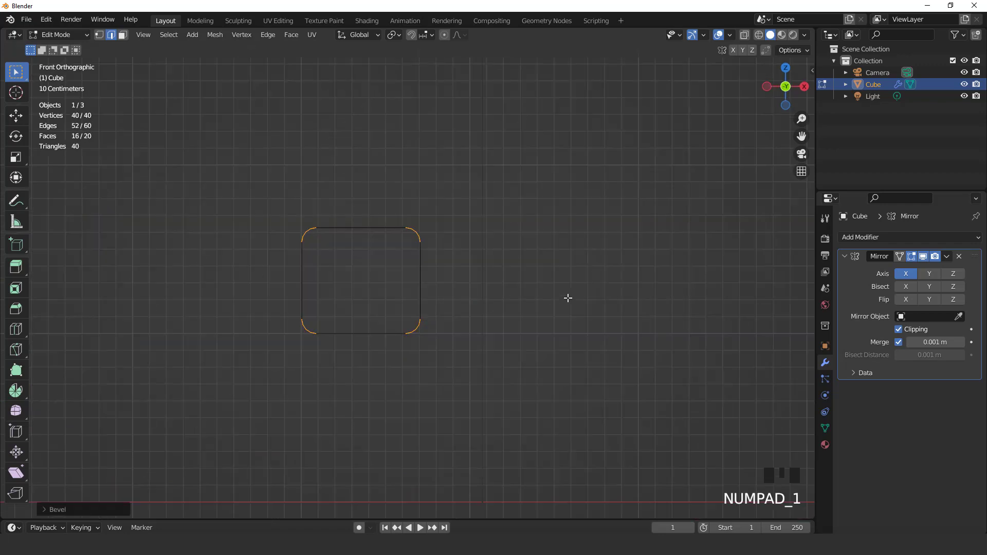
pyautogui.scroll(2, 403, 237)
pyautogui.click(386, 204)
pyautogui.moveTo(401, 236); pyautogui.dragTo(418, 267, button='middle')
pyautogui.click(291, 35)
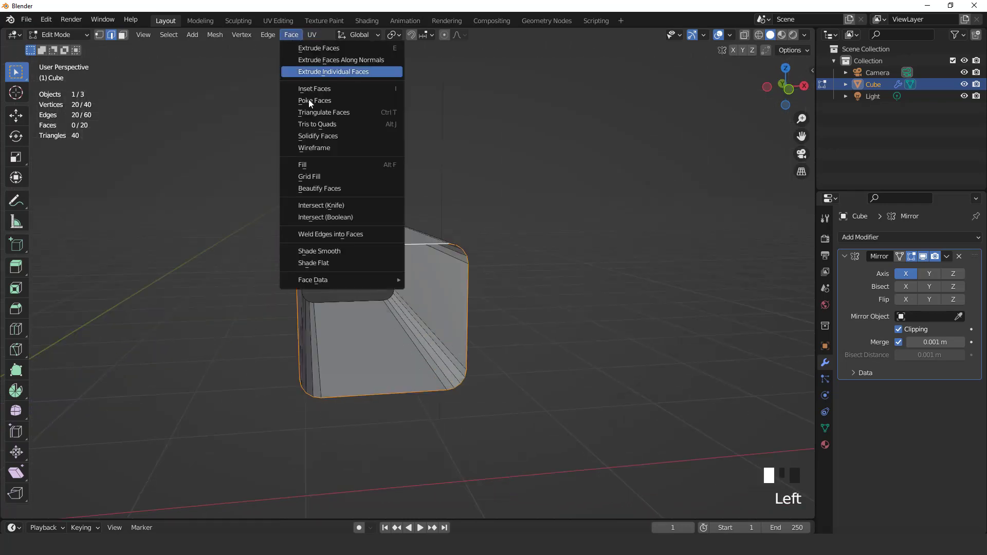
pyautogui.click(312, 178)
# Step: Close the armrest's open back end with a Grid Fill
pyautogui.moveTo(477, 288); pyautogui.dragTo(399, 264, button='middle')
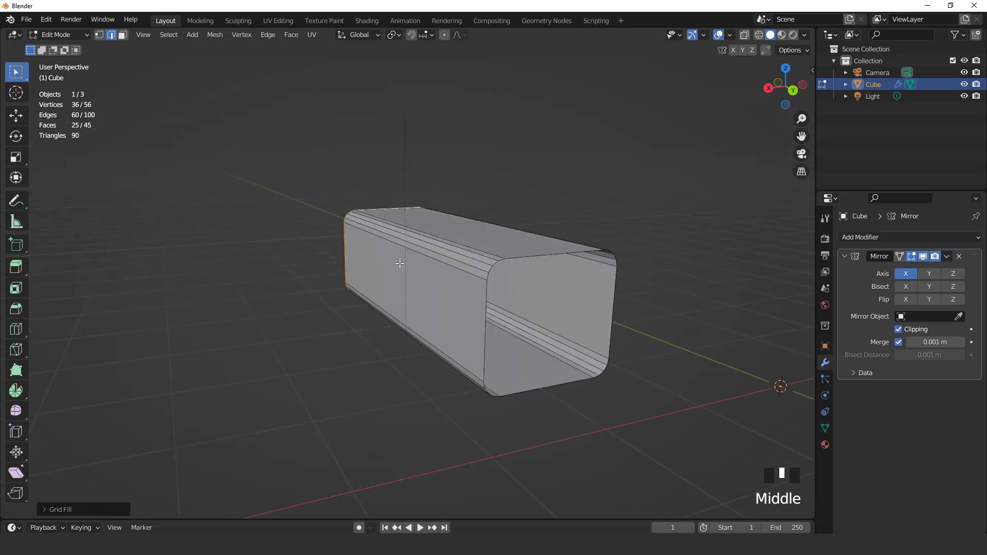
pyautogui.click(518, 260)
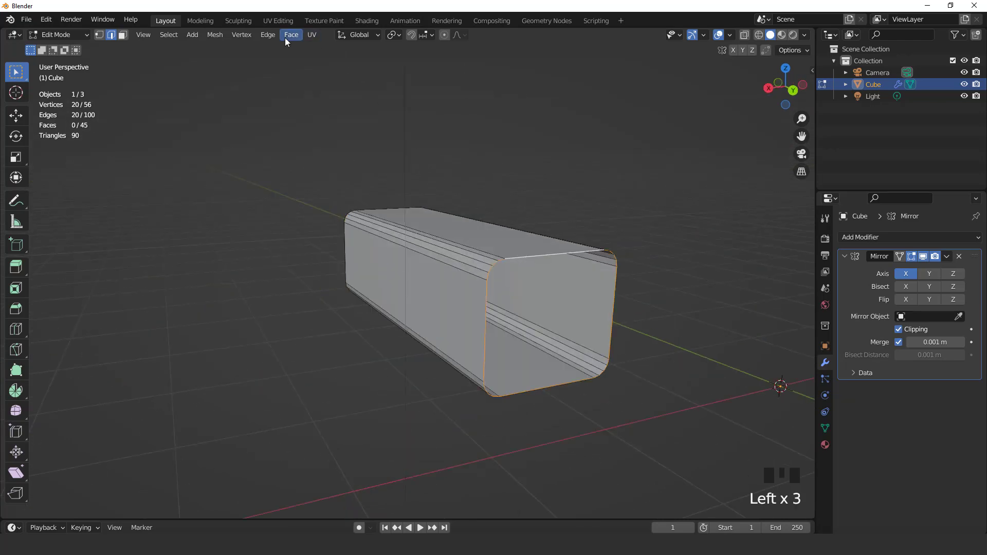
pyautogui.click(286, 36)
pyautogui.click(322, 176)
pyautogui.scroll(-2, 326, 236)
pyautogui.moveTo(327, 236); pyautogui.dragTo(475, 229, button='middle')
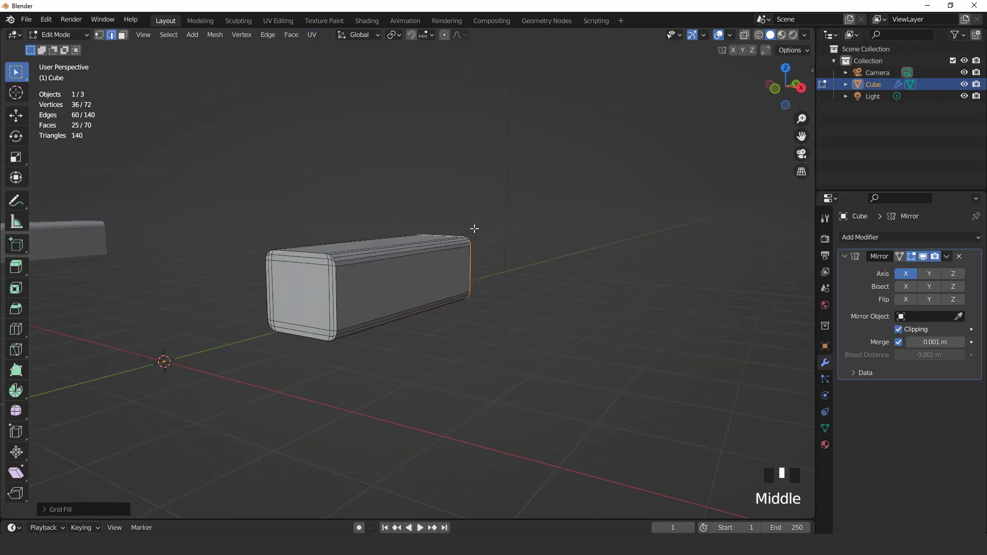
# Step: Add a vertical loop cut to the armrest and slide it close to the outer side's bevel
pyautogui.scroll(2, 474, 229)
pyautogui.press('KP_1')
pyautogui.scroll(1, 391, 272)
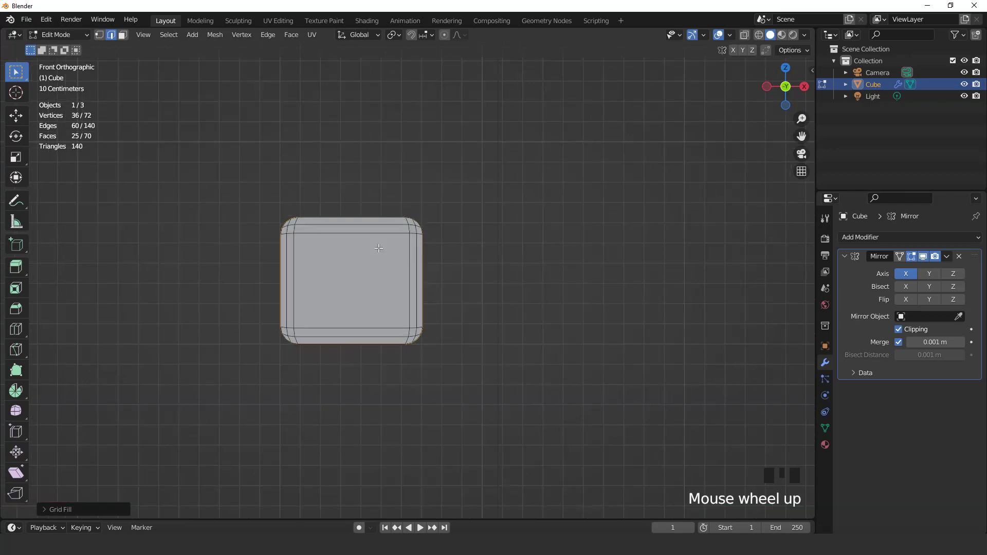
pyautogui.hotkey('ctrl', 'r')
pyautogui.click(378, 248)
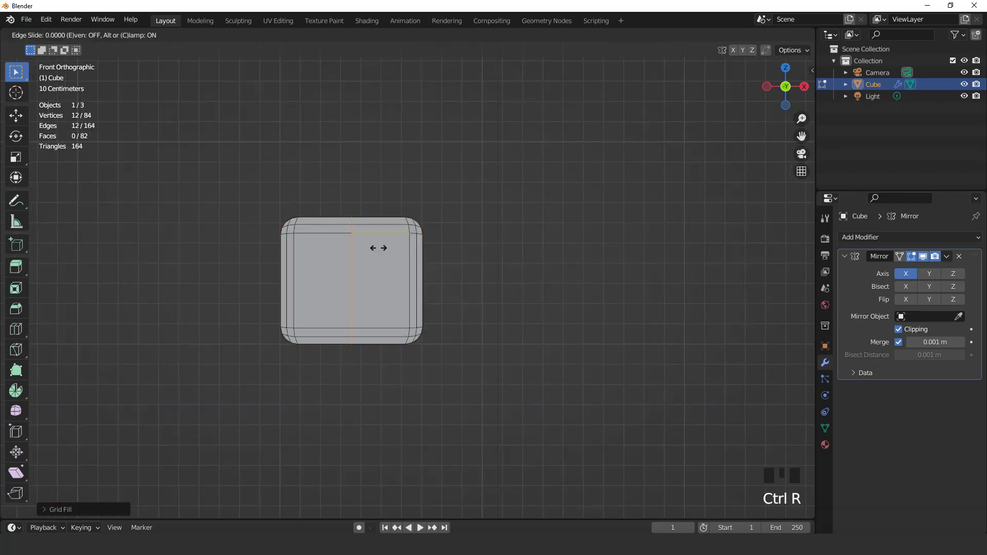
pyautogui.click(421, 251)
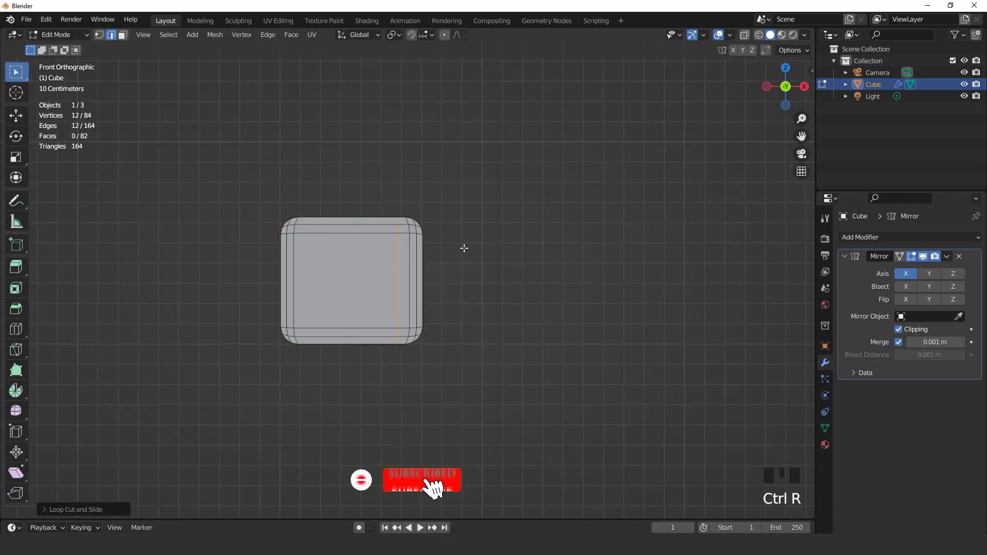
# Step: Straighten the new edge loop by scaling it to 0 along X
pyautogui.scroll(2, 545, 243)
pyautogui.press('s')
pyautogui.press('x')
pyautogui.press('0')
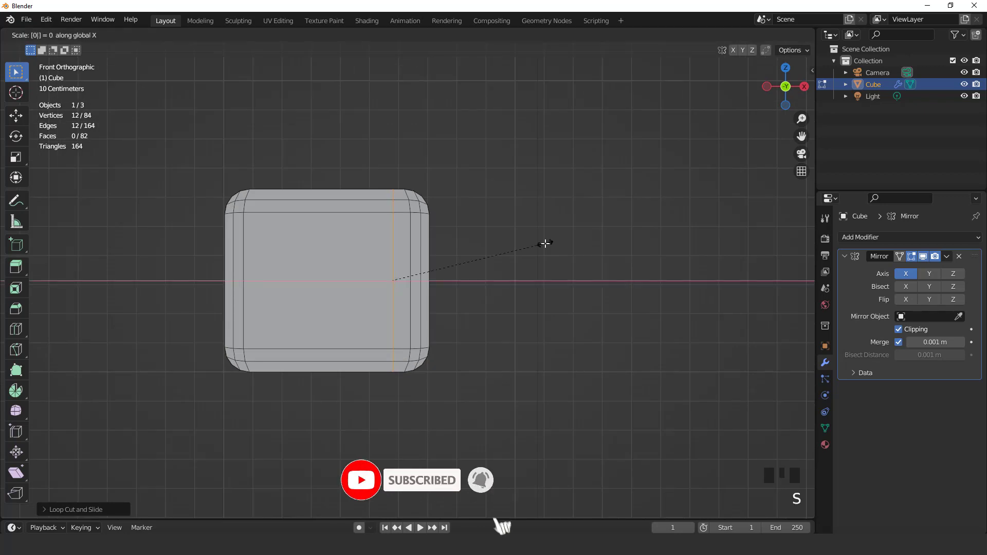
pyautogui.press('Return')
pyautogui.scroll(2, 546, 243)
pyautogui.press('g')
pyautogui.press('x')
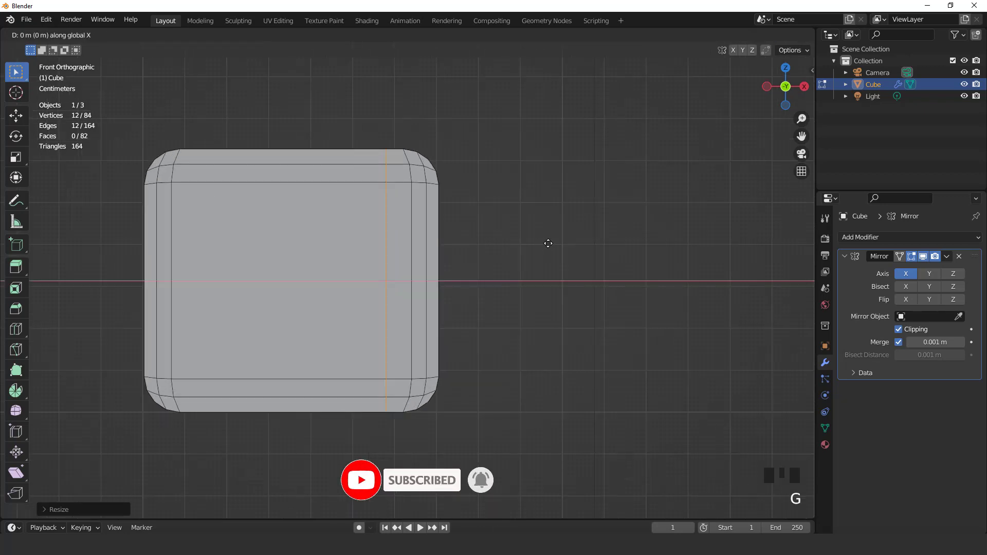
pyautogui.rightClick(549, 244)
# Step: Extrude the armrest's large bottom face and the adjoining inner bevel strips straight down along Z
pyautogui.scroll(-2, 438, 289)
pyautogui.moveTo(439, 288); pyautogui.dragTo(319, 242, button='middle')
pyautogui.press('3')
pyautogui.click(374, 272)
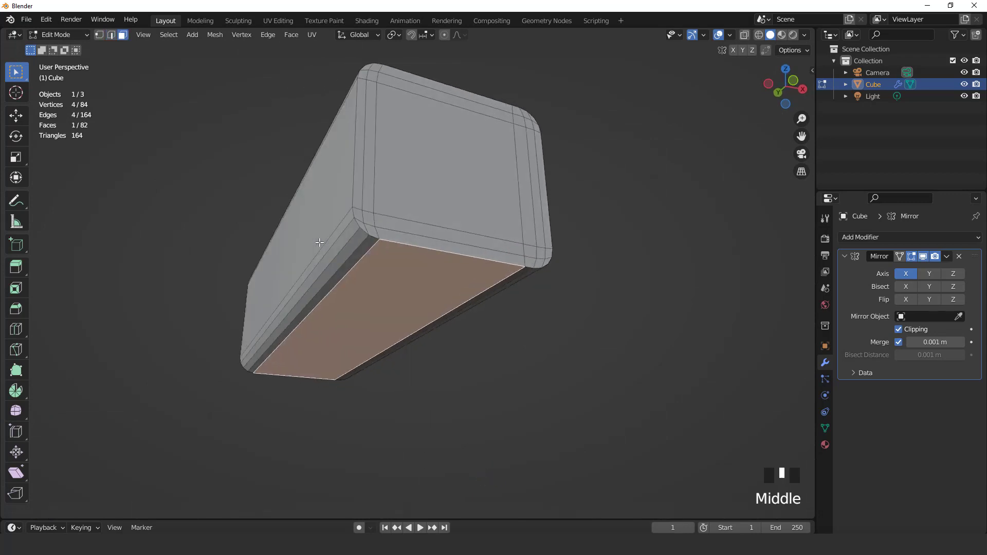
pyautogui.keyDown('shift'); pyautogui.click(362, 254); pyautogui.keyUp('shift')
pyautogui.keyDown('shift'); pyautogui.click(360, 252); pyautogui.keyUp('shift')
pyautogui.keyDown('shift'); pyautogui.click(359, 250); pyautogui.keyUp('shift')
pyautogui.scroll(-2, 359, 225)
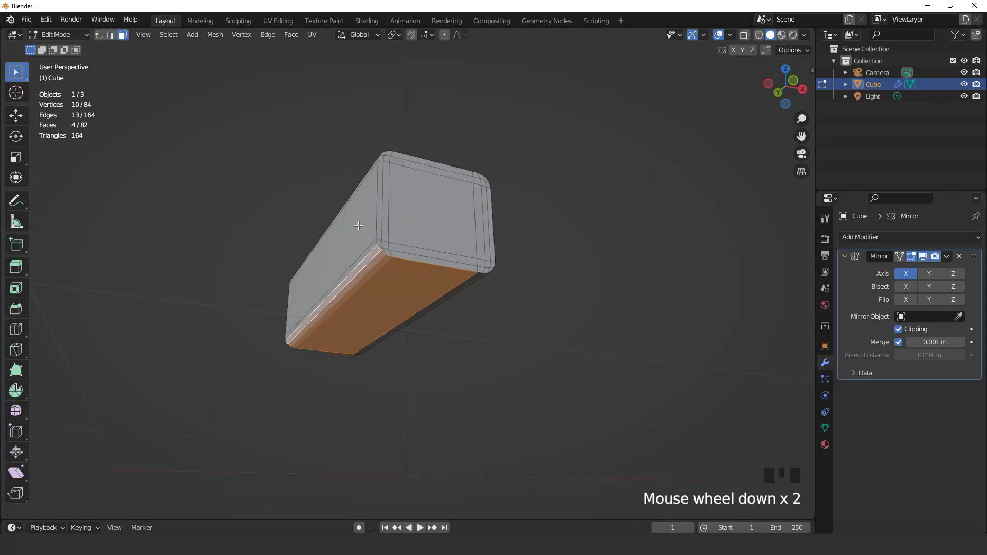
pyautogui.press('KP_1')
pyautogui.press('e')
pyautogui.press('g')
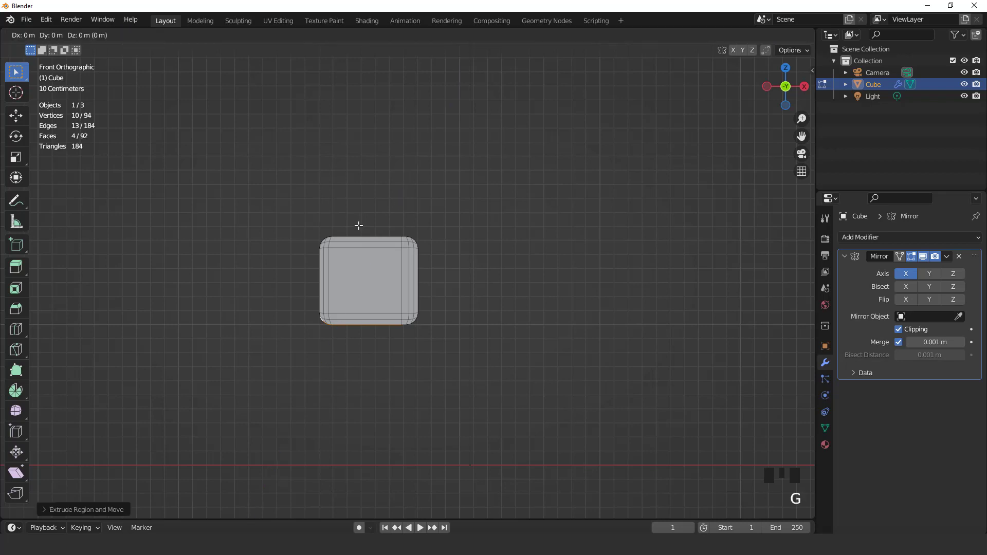
pyautogui.press('z')
pyautogui.click(362, 277)
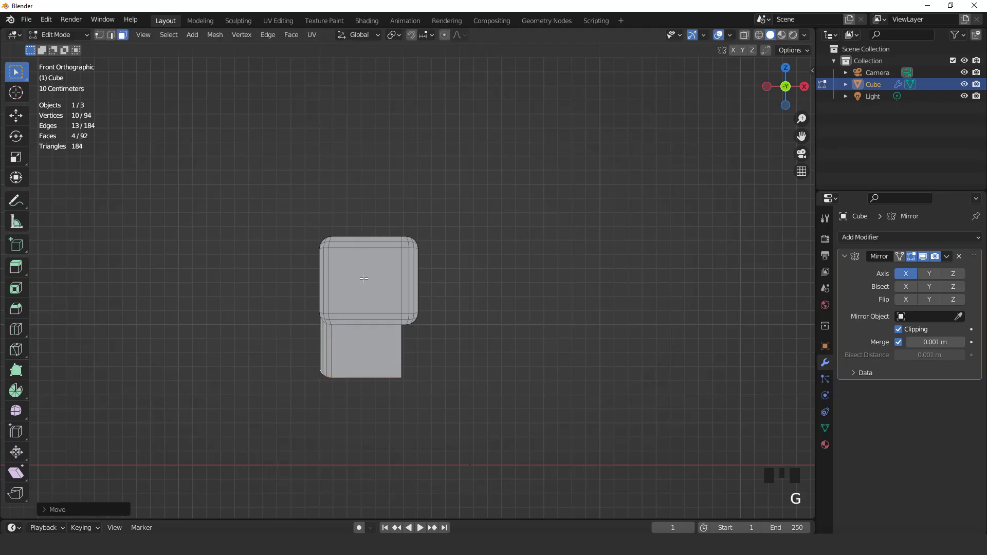
# Step: Flatten the extruded bottom faces by scaling them to 0 along Z and move them slightly lower
pyautogui.press('s')
pyautogui.press('z')
pyautogui.press('0')
pyautogui.click(364, 278)
pyautogui.press('g')
pyautogui.press('z')
pyautogui.click(398, 338)
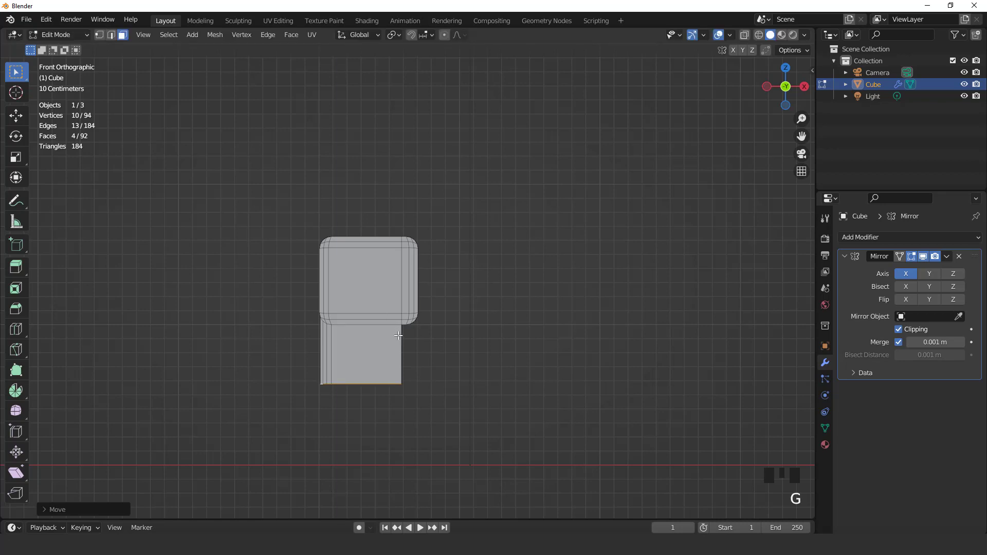
# Step: Extrude the bottom faces about 0.24 m further down, and extrude the new section's inner side face toward the centre
pyautogui.press('e')
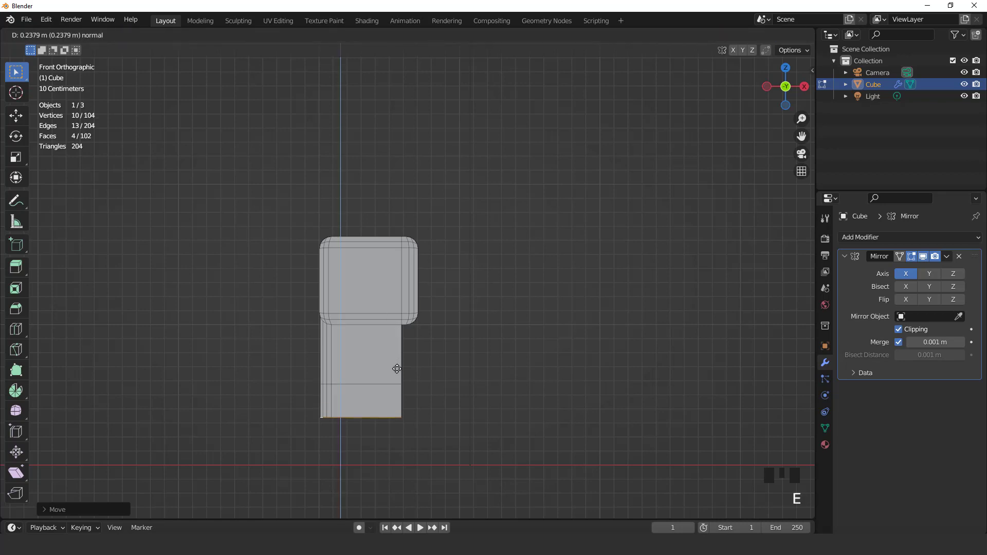
pyautogui.click(397, 369)
pyautogui.scroll(-3, 329, 364)
pyautogui.moveTo(328, 363); pyautogui.dragTo(379, 361, button='middle')
pyautogui.click(380, 360)
pyautogui.scroll(-2, 381, 362)
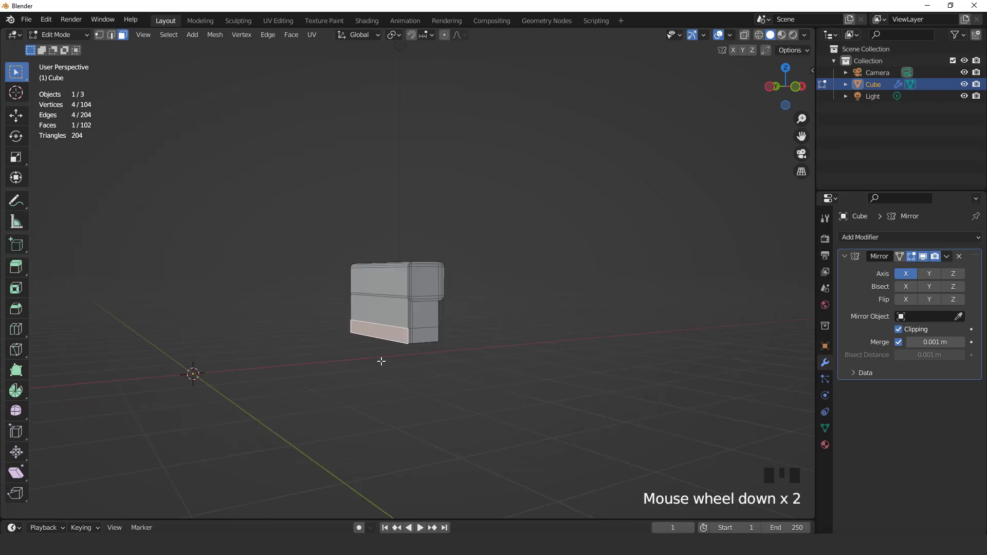
pyautogui.press('e')
pyautogui.click(283, 386)
pyautogui.keyDown('shift'); pyautogui.moveTo(332, 341); pyautogui.dragTo(358, 311, button='middle'); pyautogui.keyUp('shift')
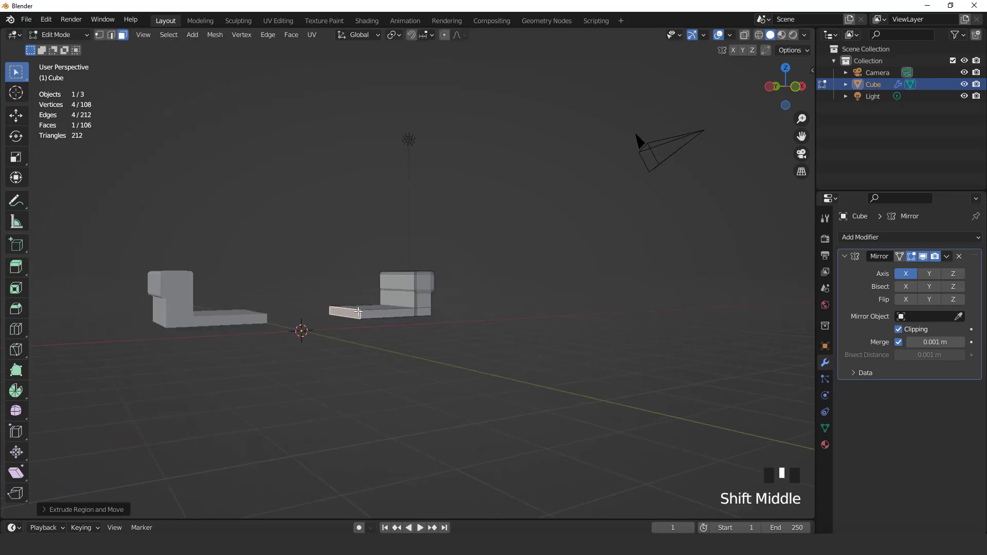
# Step: Delete the inner end face of the seat base
pyautogui.scroll(2, 383, 308)
pyautogui.press('x')
pyautogui.click(373, 280)
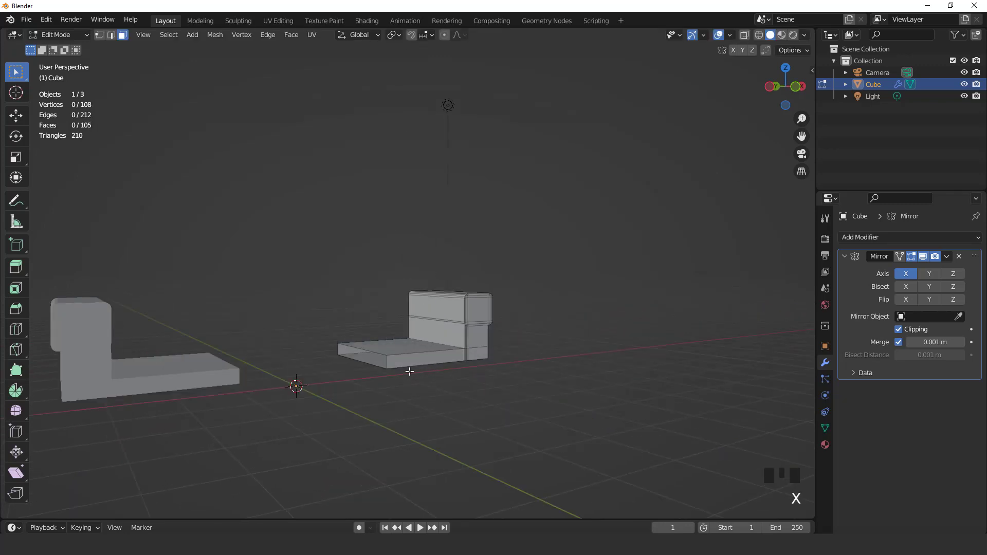
# Step: Move the seat base's open end edge loop inward to the mirror plane so both halves meet at the centre
pyautogui.scroll(2, 407, 372)
pyautogui.press('2')
pyautogui.keyDown('alt'); pyautogui.click(346, 359); pyautogui.keyUp('alt')
pyautogui.scroll(-2, 296, 383)
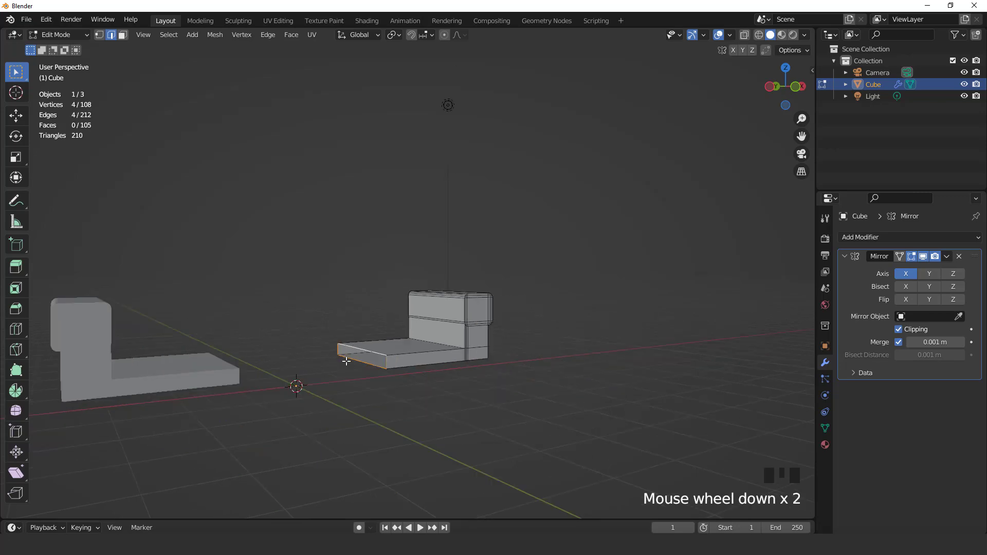
pyautogui.press('g')
pyautogui.click(326, 363)
pyautogui.press('Tab')
pyautogui.moveTo(510, 317); pyautogui.dragTo(370, 333, button='middle')
pyautogui.scroll(1, 415, 313)
pyautogui.press('KP_1')
pyautogui.press('Tab')
pyautogui.scroll(-2, 349, 311)
pyautogui.scroll(1, 371, 334)
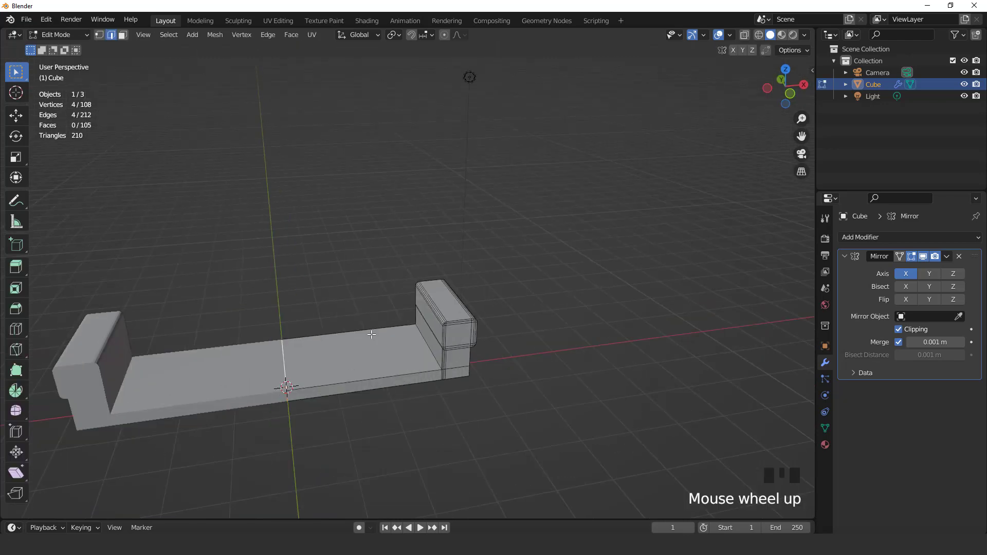
# Step: Duplicate the seat base's two short vertical rear edges in place and separate the copy into its own object
pyautogui.moveTo(481, 340); pyautogui.dragTo(399, 357, button='middle')
pyautogui.scroll(2, 399, 357)
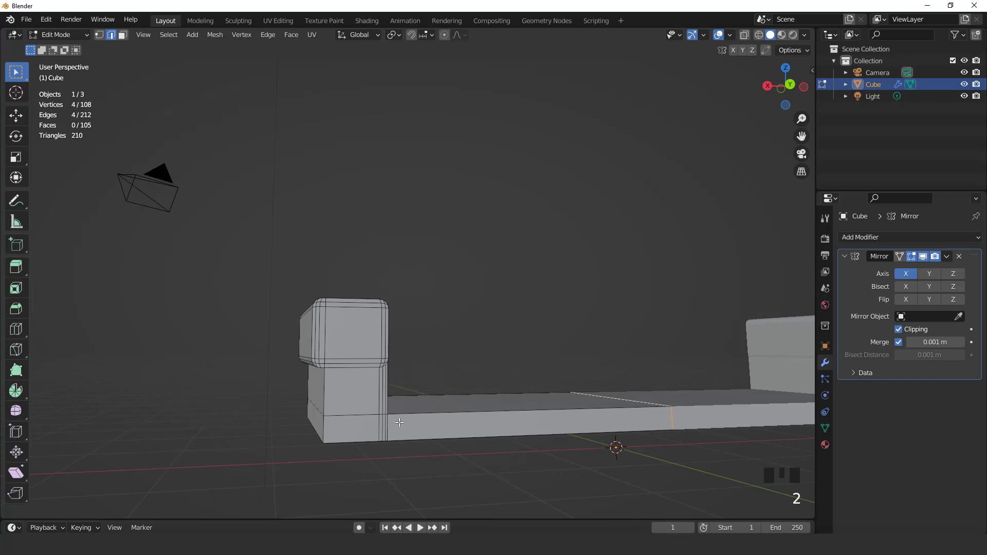
pyautogui.click(603, 421)
pyautogui.scroll(-1, 604, 421)
pyautogui.keyDown('shift'); pyautogui.click(627, 395); pyautogui.keyUp('shift')
pyautogui.moveTo(578, 359); pyautogui.dragTo(564, 364, button='middle')
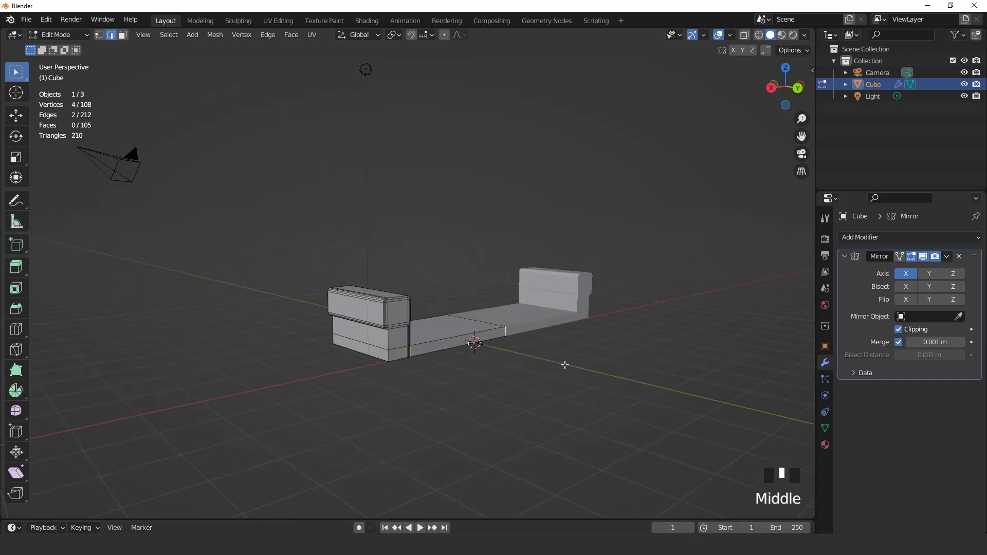
pyautogui.scroll(2, 564, 363)
pyautogui.hotkey('shift', 'd')
pyautogui.rightClick(565, 365)
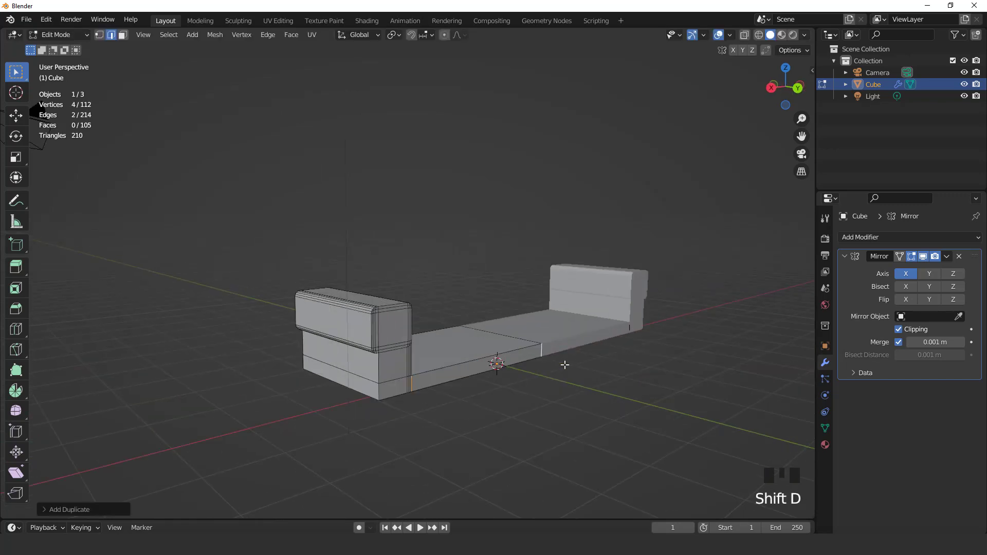
pyautogui.press('p')
pyautogui.click(566, 366)
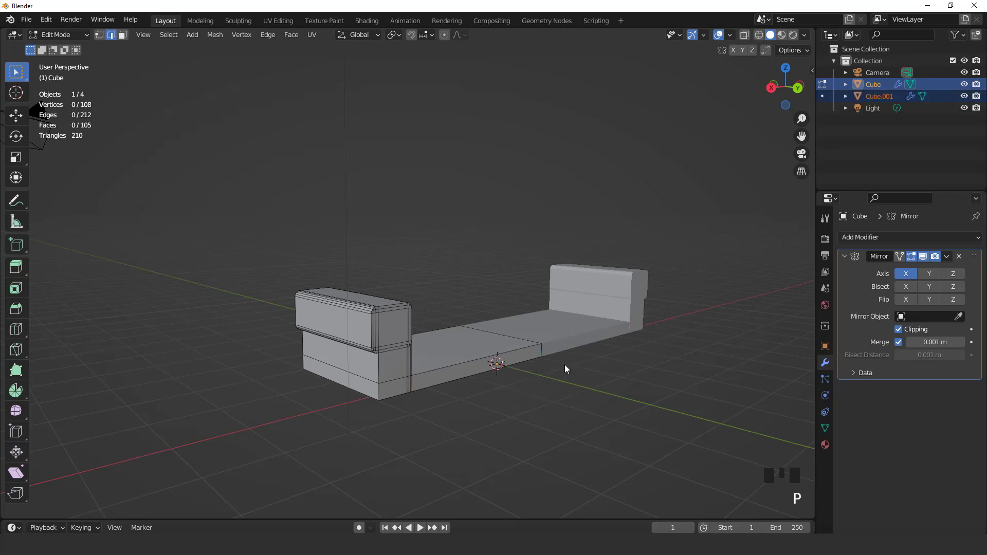
pyautogui.press('Tab')
pyautogui.scroll(1, 607, 344)
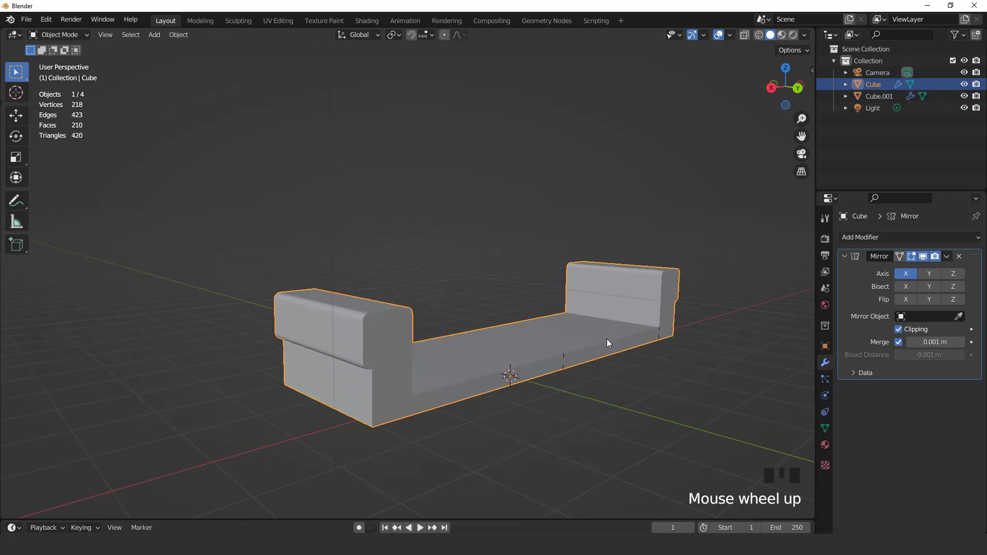
# Step: Fill a face between the separated object's two edges and extrude it backward about 0.6 m behind the seat
pyautogui.click(879, 96)
pyautogui.press('Tab')
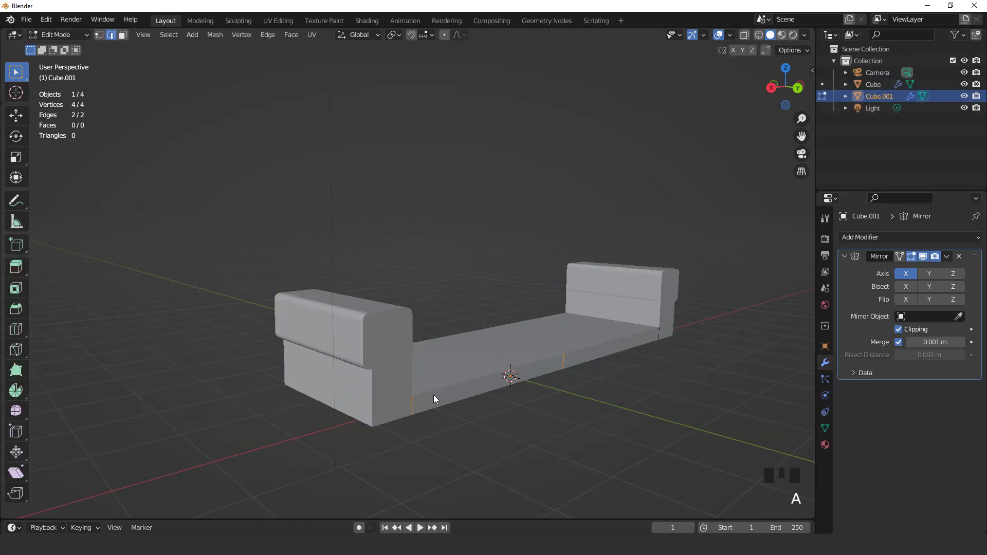
pyautogui.press('f')
pyautogui.scroll(1, 434, 395)
pyautogui.press('3')
pyautogui.press('KP_3')
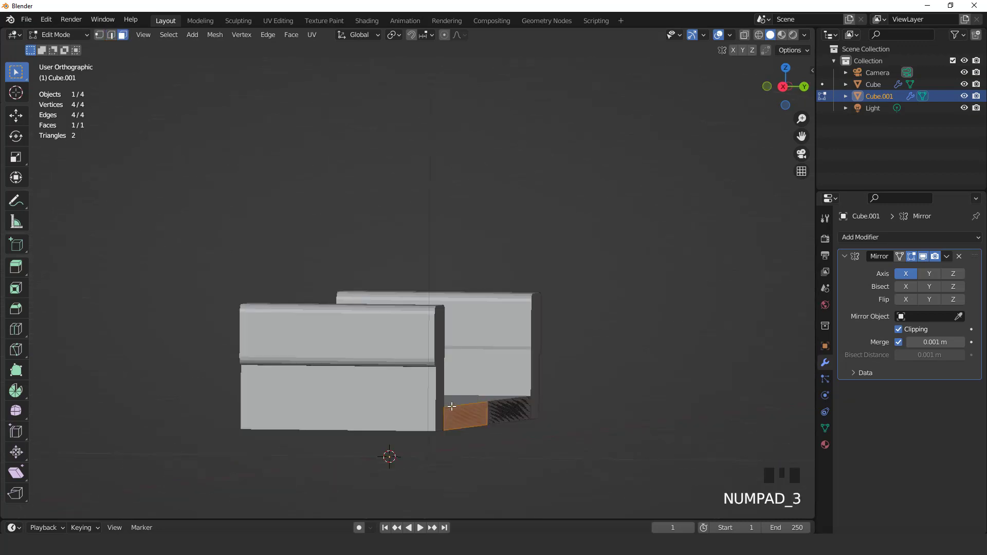
pyautogui.press('e')
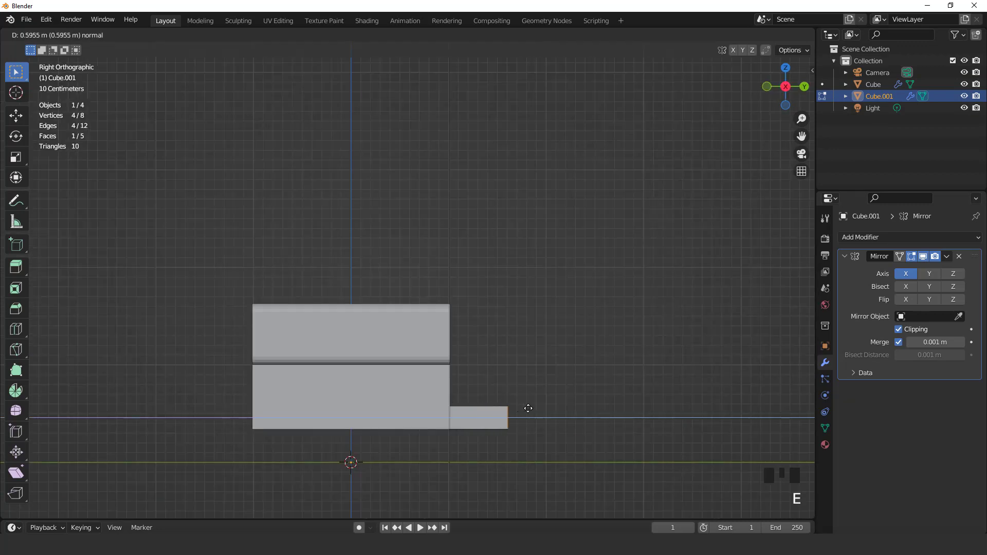
pyautogui.click(522, 408)
# Step: Raise the rear block's top face along Z to the height of the armrest's overhang
pyautogui.scroll(-2, 490, 381)
pyautogui.moveTo(489, 381); pyautogui.dragTo(456, 381, button='middle')
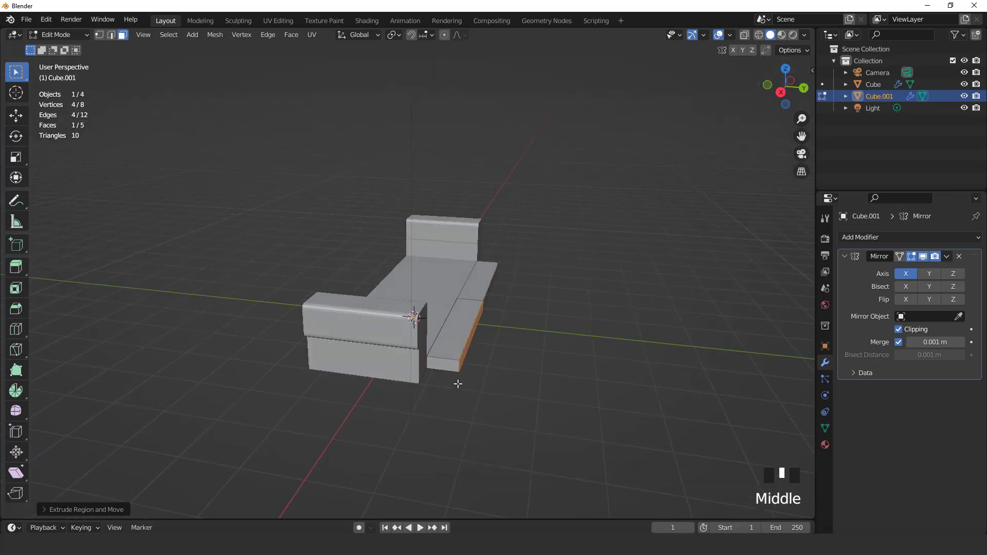
pyautogui.click(453, 334)
pyautogui.press('KP_3')
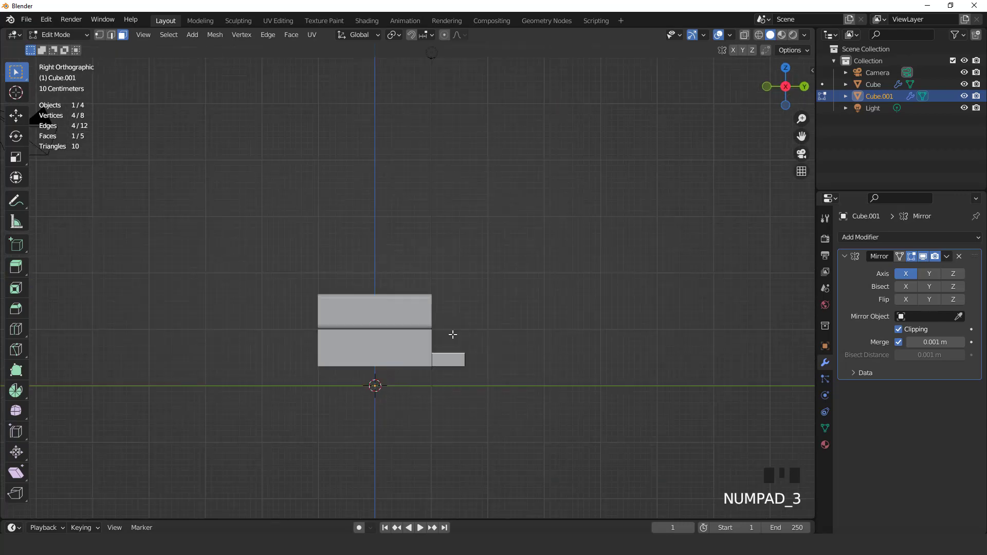
pyautogui.press('g')
pyautogui.press('z')
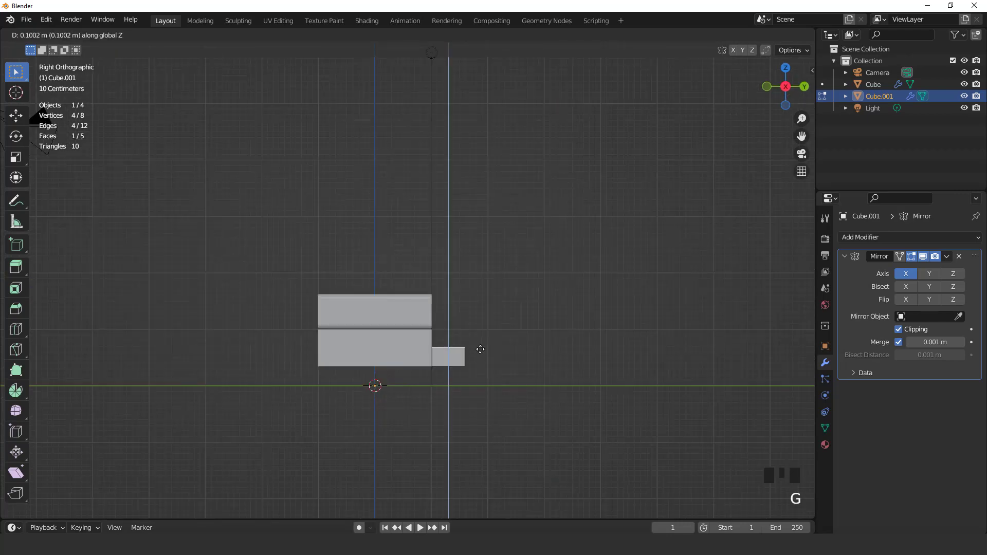
pyautogui.click(478, 334)
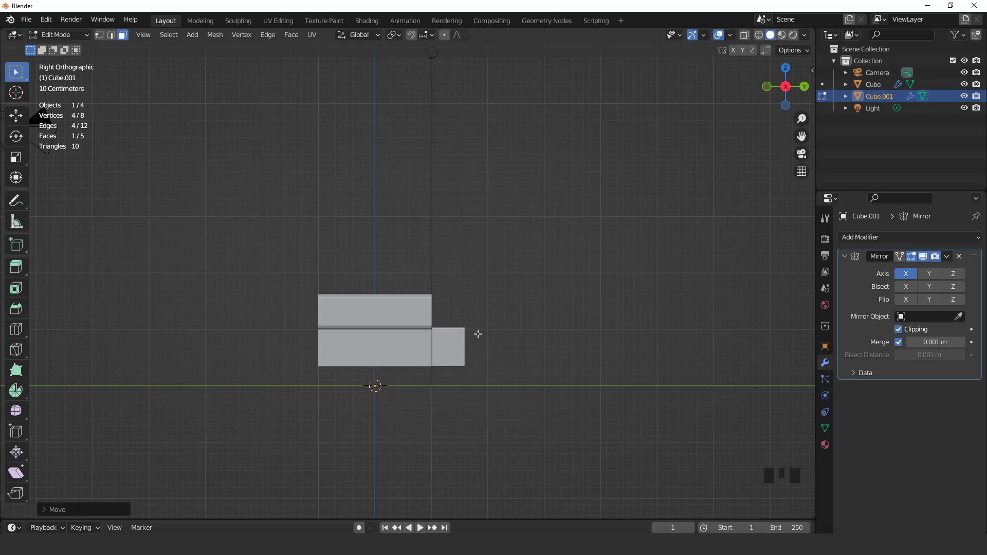
# Step: Extrude the rear block's top face upward about 2.1 m to form the sofa's backrest
pyautogui.press('e')
pyautogui.click(493, 214)
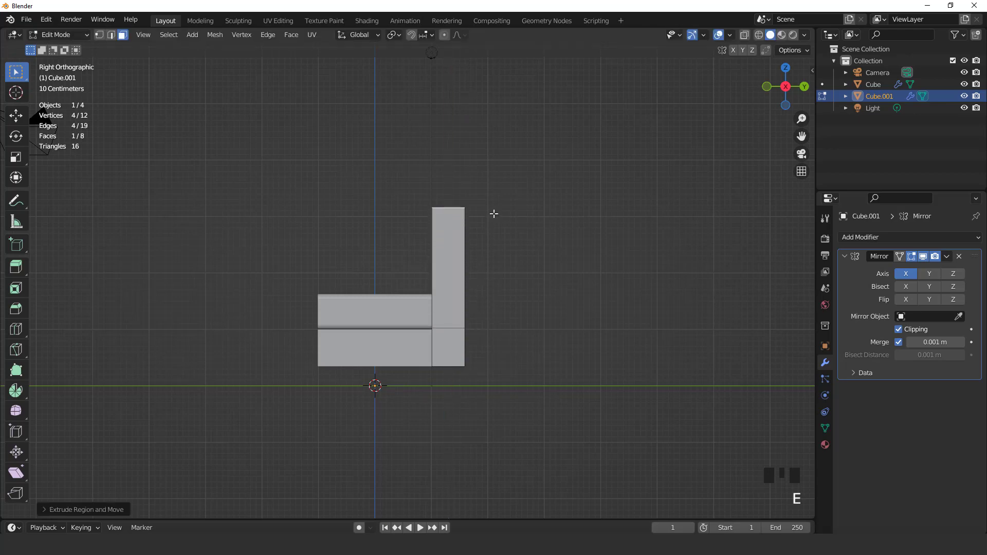
pyautogui.press('KP_1')
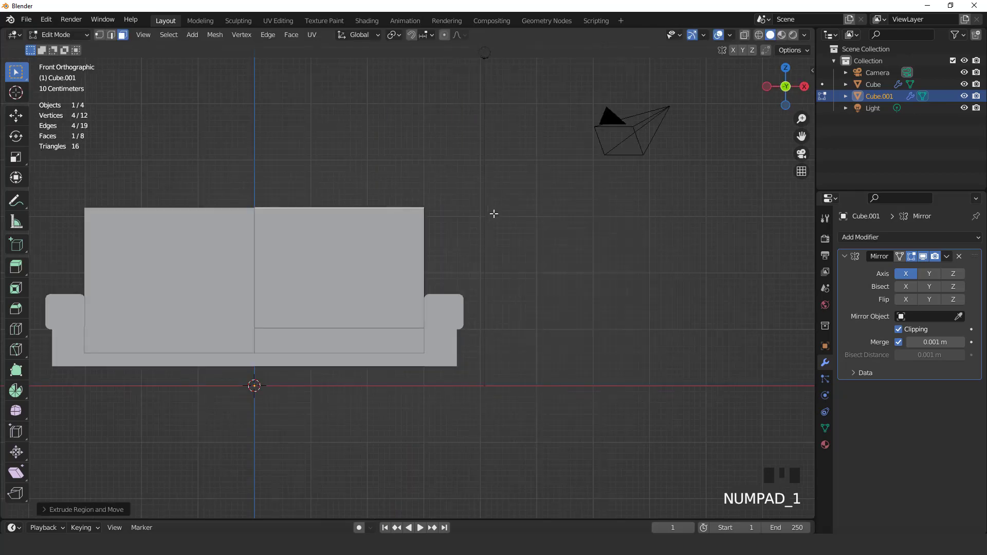
pyautogui.scroll(-3, 494, 214)
pyautogui.moveTo(503, 238); pyautogui.dragTo(335, 278, button='middle')
pyautogui.scroll(2, 412, 271)
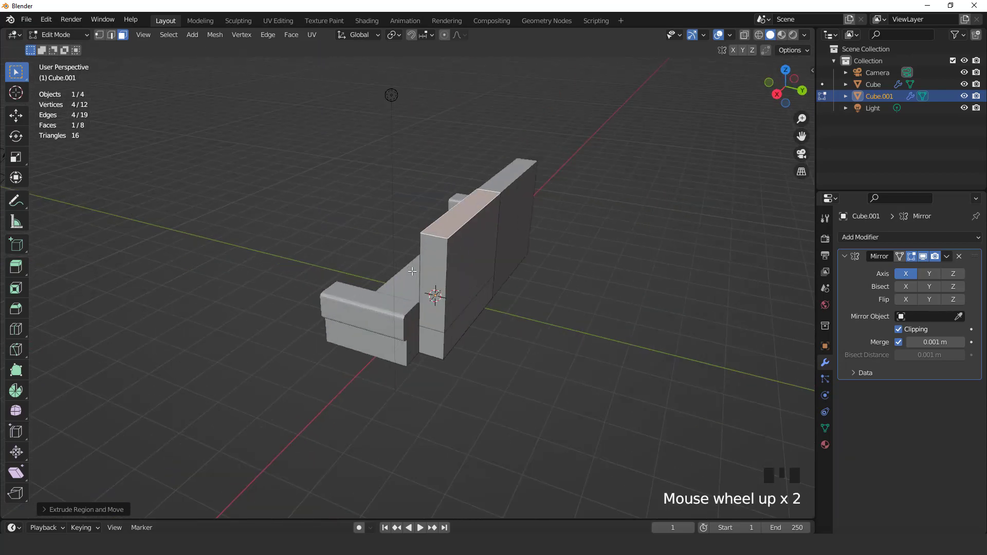
# Step: Apply the backrest object's Mirror modifier
pyautogui.press('KP_1')
pyautogui.moveTo(435, 276); pyautogui.dragTo(382, 279, button='middle')
pyautogui.press('Tab')
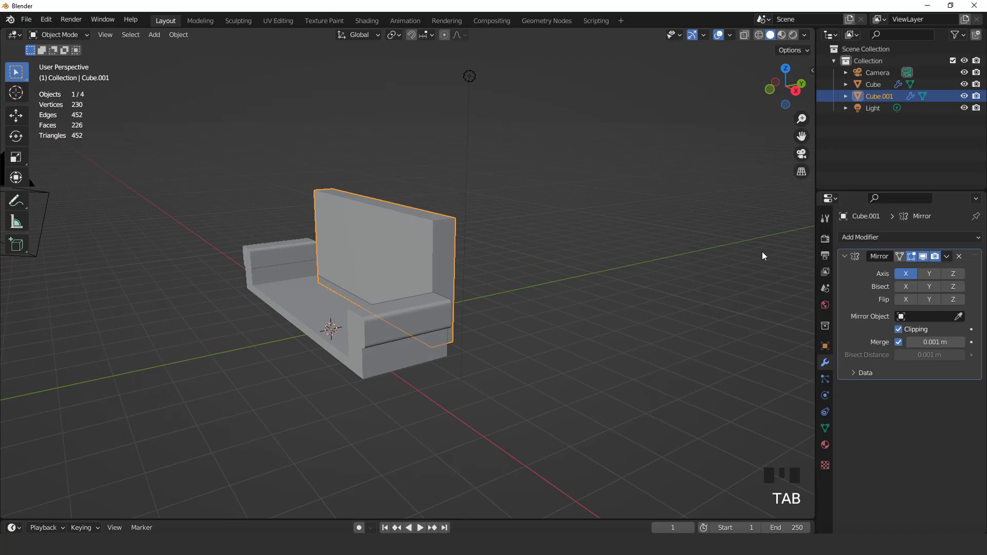
pyautogui.click(947, 257)
pyautogui.click(907, 269)
# Step: Dissolve the vertical edge loop running through the centre of the backrest
pyautogui.press('KP_1')
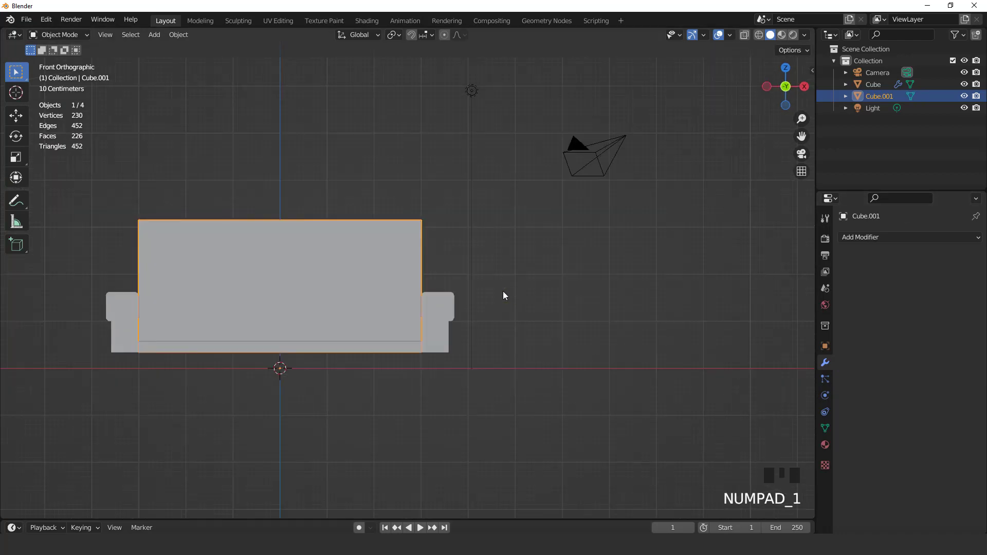
pyautogui.moveTo(500, 297)
pyautogui.keyDown('shift'); pyautogui.mouseDown(button='middle')
pyautogui.moveTo(499, 308)
pyautogui.moveTo(504, 284)
pyautogui.mouseUp(button='middle'); pyautogui.keyUp('shift')
pyautogui.scroll(2, 473, 271)
pyautogui.press('Tab')
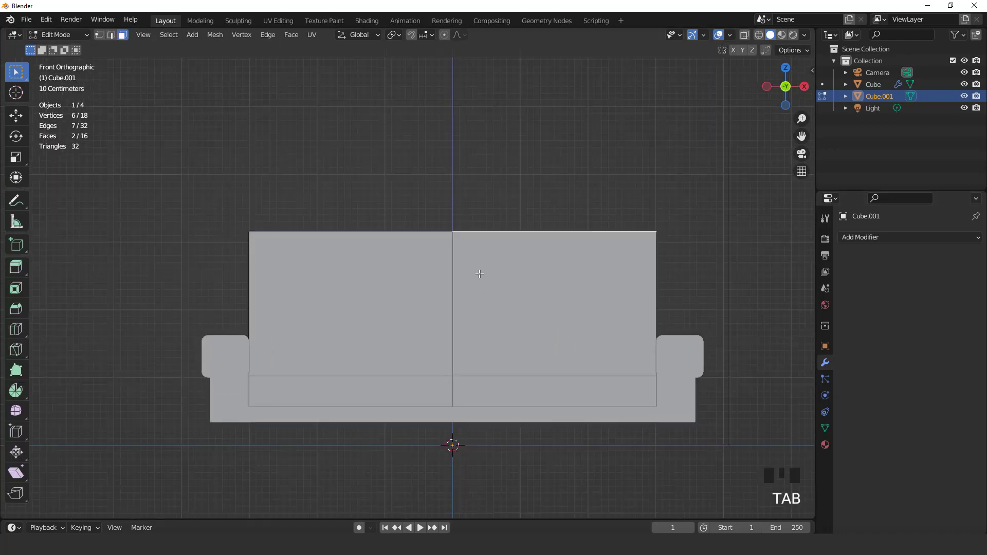
pyautogui.click(111, 35)
pyautogui.rightClick(438, 177)
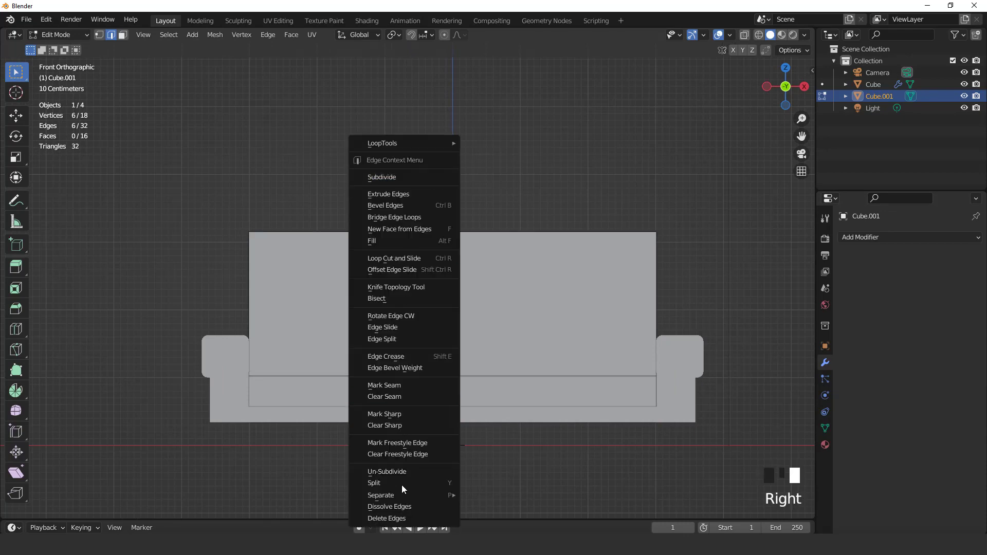
pyautogui.click(404, 508)
# Step: Add two evenly spaced vertical loop cuts that divide the backrest into three equal sections
pyautogui.scroll(-2, 503, 265)
pyautogui.moveTo(502, 264); pyautogui.dragTo(450, 291, button='middle')
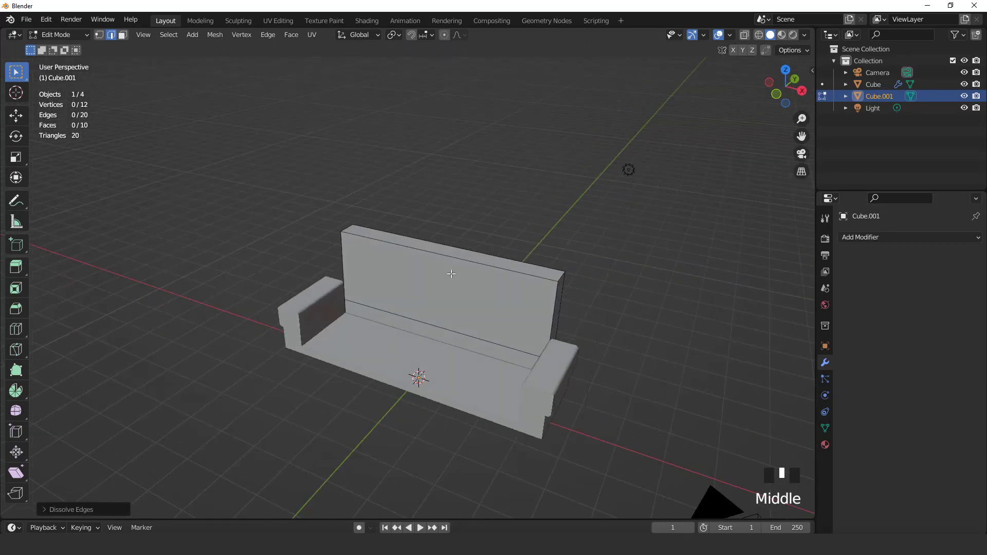
pyautogui.hotkey('ctrl', 'r')
pyautogui.scroll(1, 451, 273)
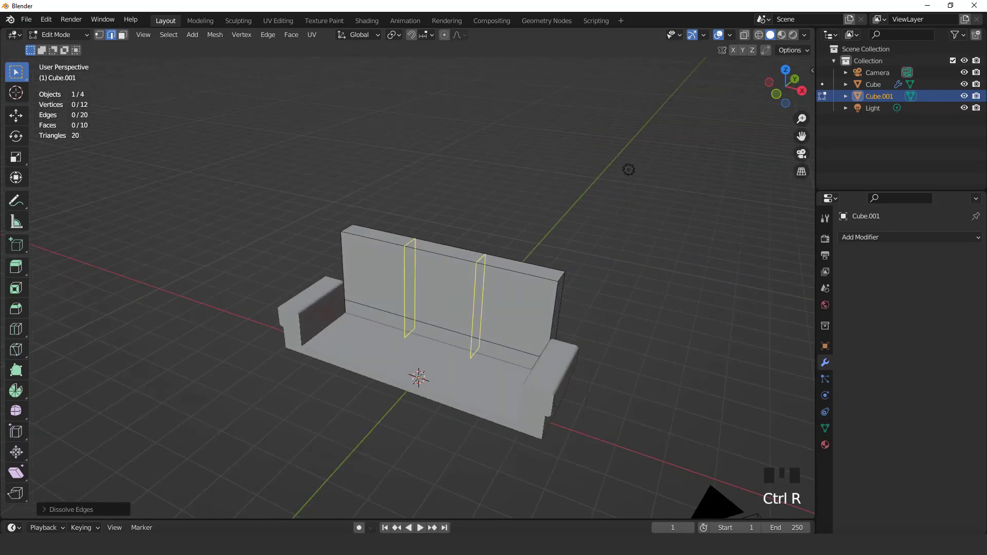
pyautogui.click(451, 273)
# Step: Add five evenly spaced, unslid vertical loop cuts within the backrest's +X third
pyautogui.press('KP_7')
pyautogui.scroll(2, 542, 246)
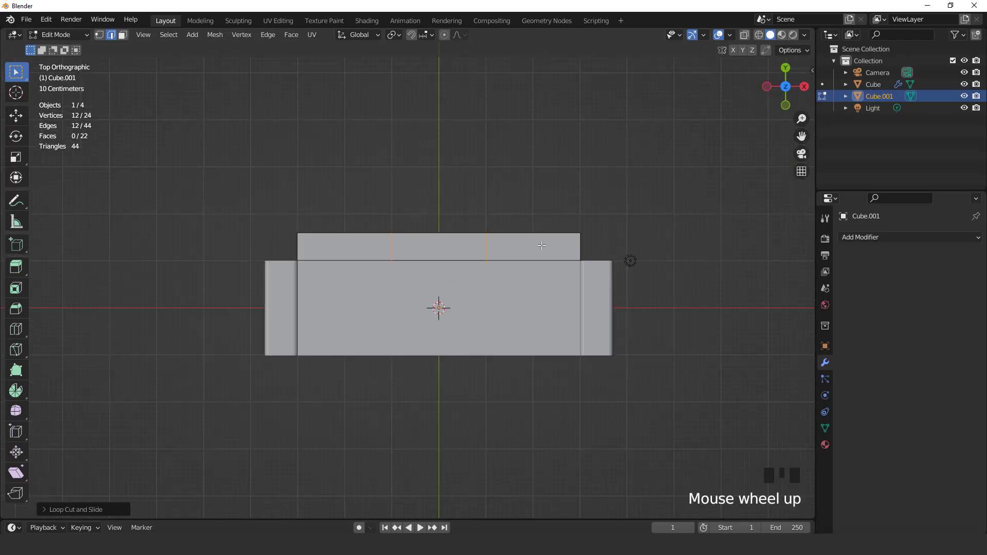
pyautogui.hotkey('ctrl', 'r')
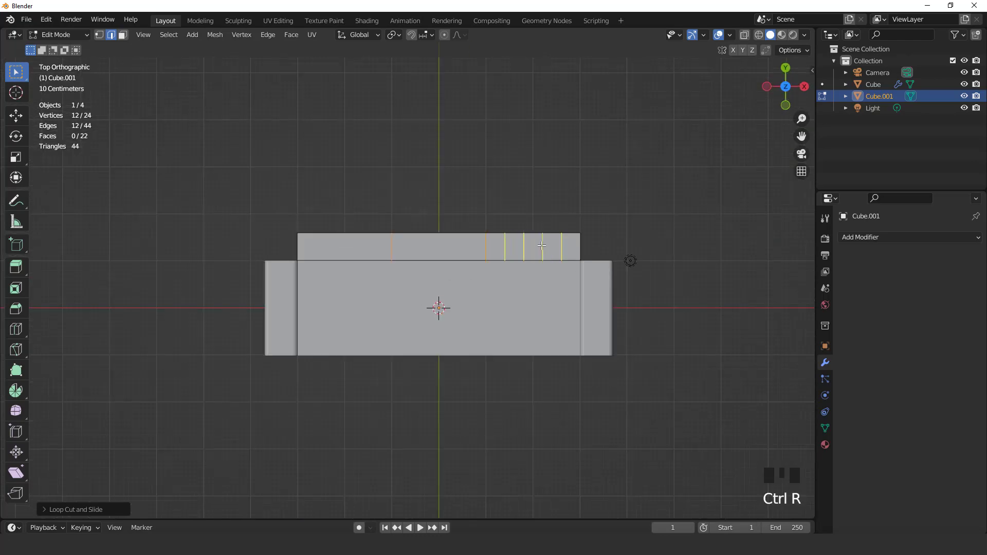
pyautogui.click(543, 246)
pyautogui.rightClick(199, 351)
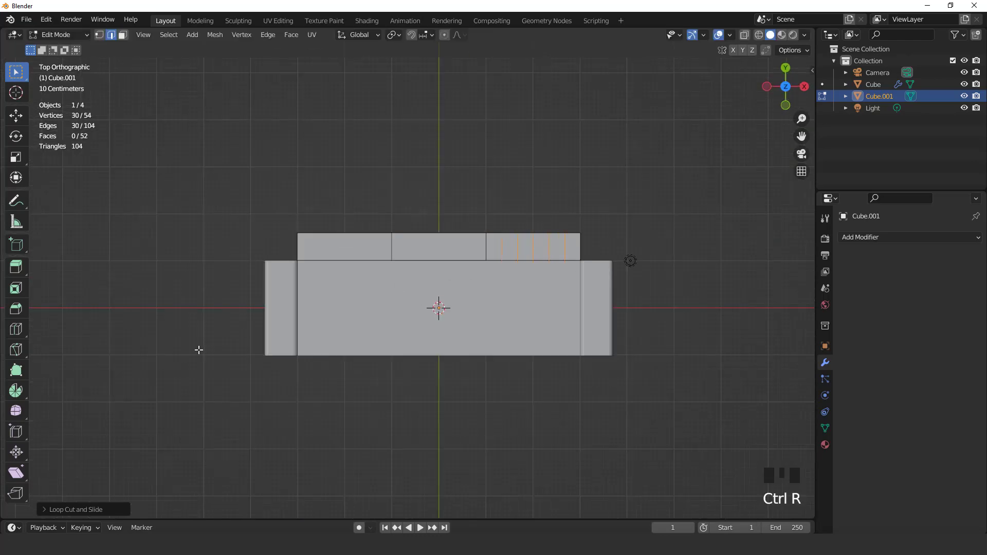
pyautogui.click(45, 511)
# Step: Add five evenly spaced vertical loop cuts to the backrest's middle third and five to its -X third
pyautogui.hotkey('ctrl', 'r')
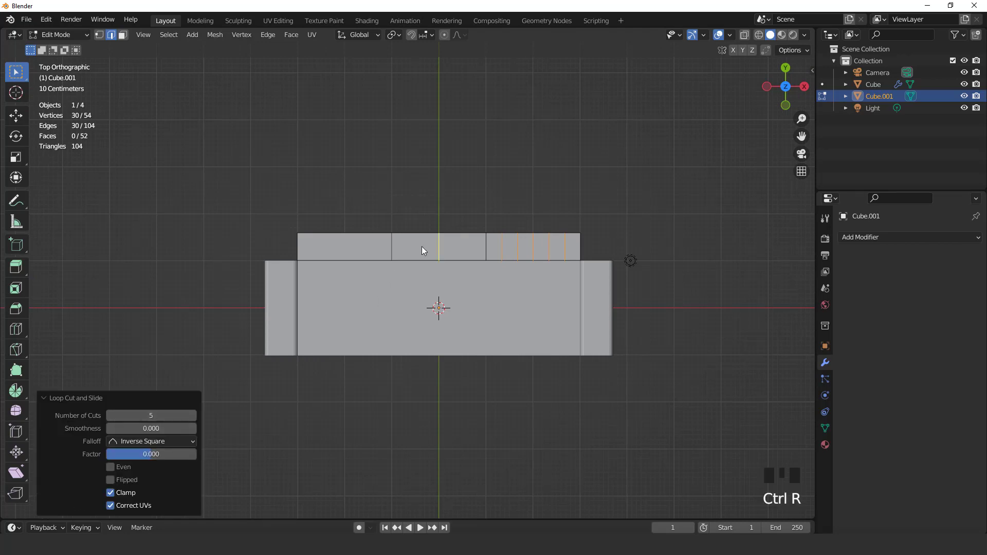
pyautogui.scroll(1, 422, 246)
pyautogui.click(423, 246)
pyautogui.rightClick(423, 247)
pyautogui.scroll(3, 358, 243)
pyautogui.click(359, 243)
pyautogui.rightClick(356, 251)
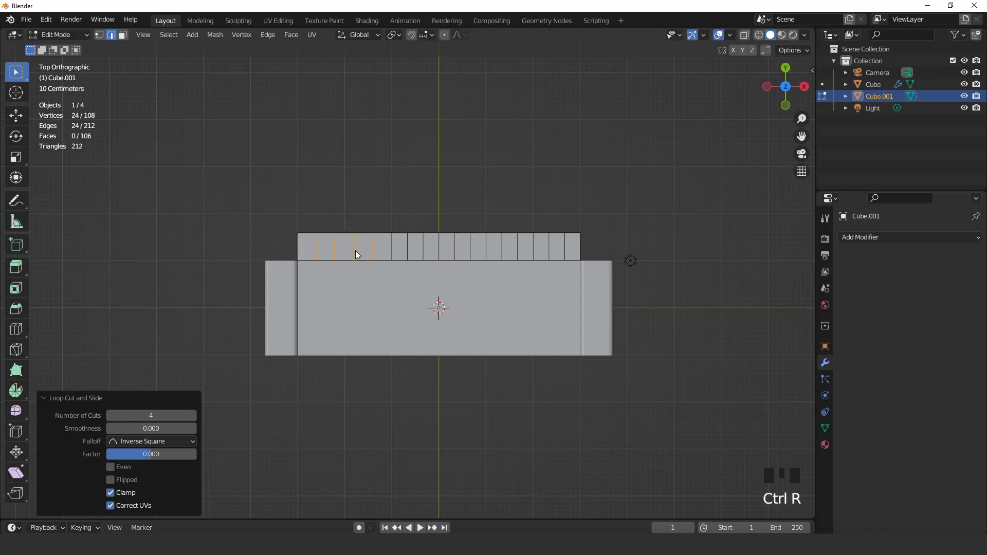
pyautogui.click(193, 418)
pyautogui.scroll(1, 351, 299)
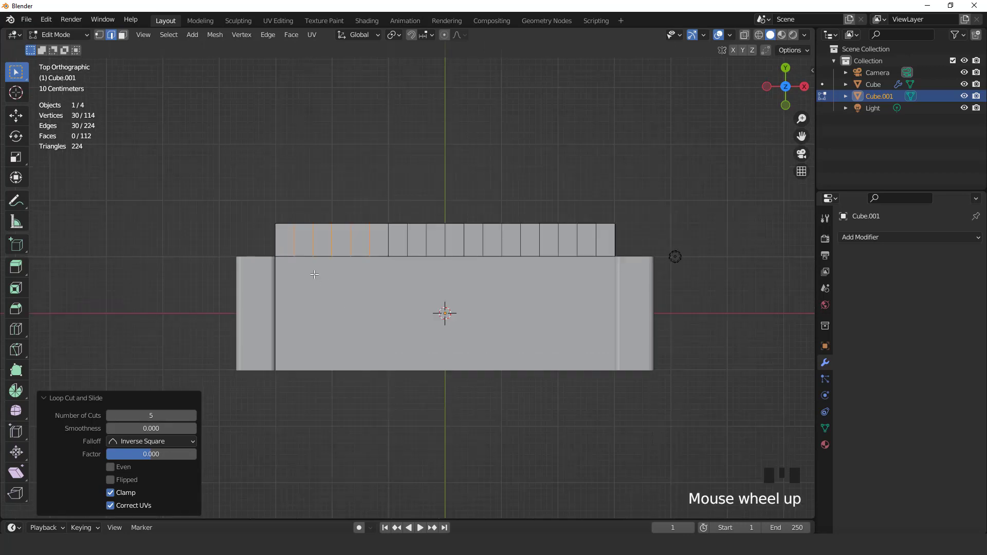
# Step: Lower the backrest's top edges at both ends and both section boundaries about 0.337 m along Z using proportional editing with Sharp falloff
pyautogui.press('2')
pyautogui.click(279, 231)
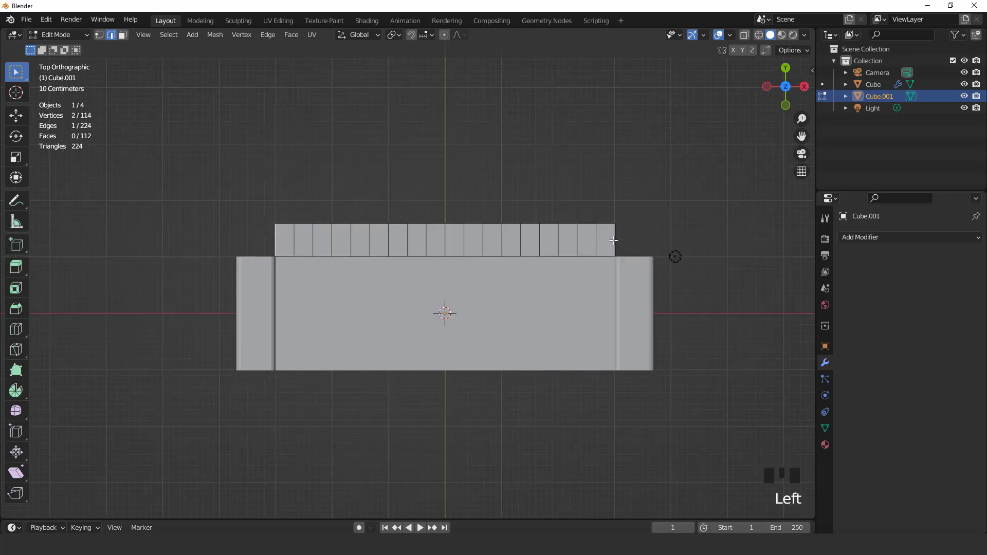
pyautogui.keyDown('shift'); pyautogui.click(505, 239); pyautogui.keyUp('shift')
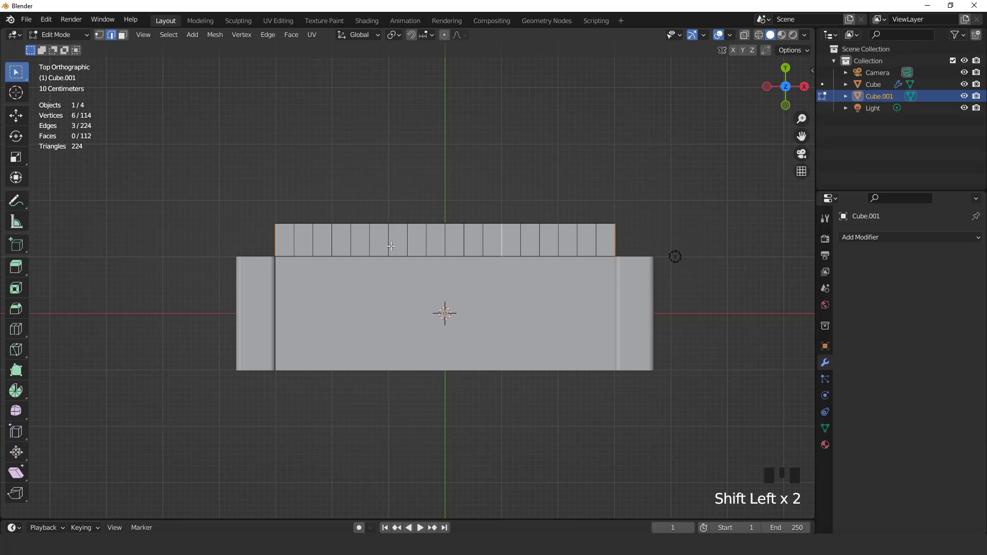
pyautogui.press('KP_1')
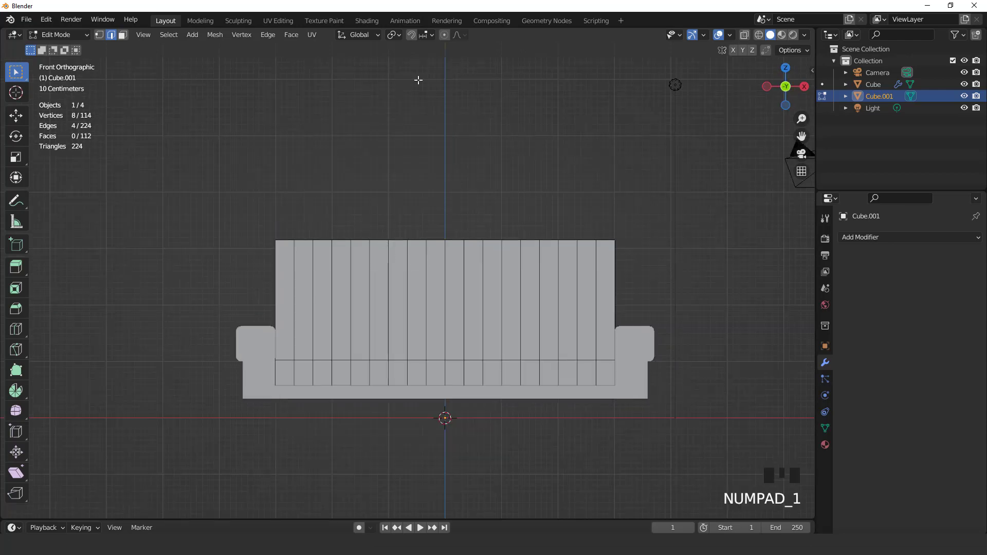
pyautogui.click(446, 35)
pyautogui.click(458, 35)
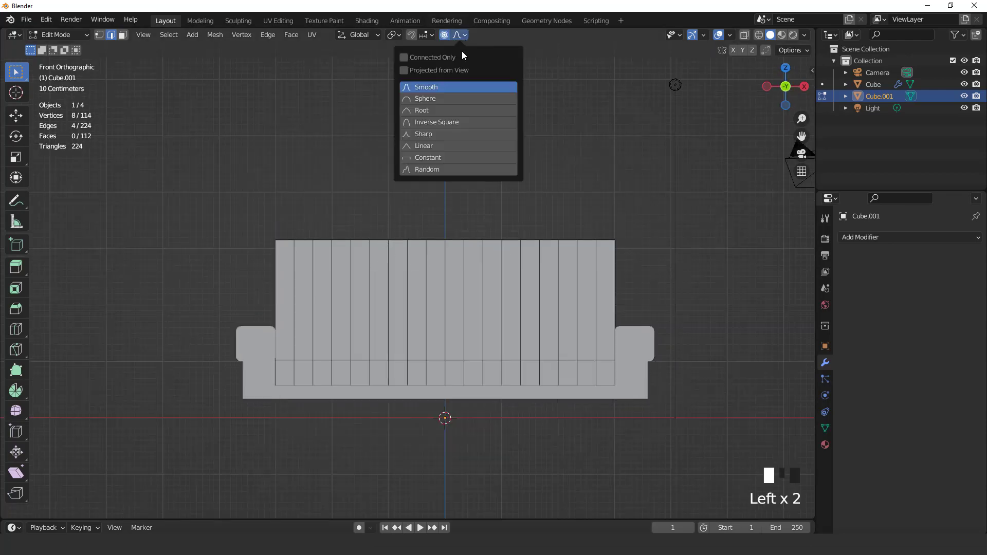
pyautogui.click(434, 132)
pyautogui.press('g')
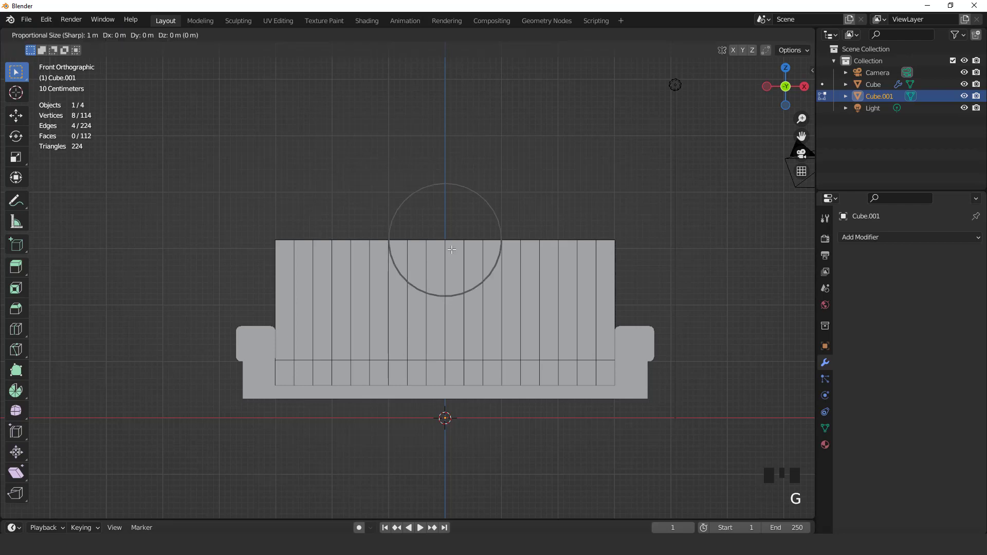
pyautogui.press('z')
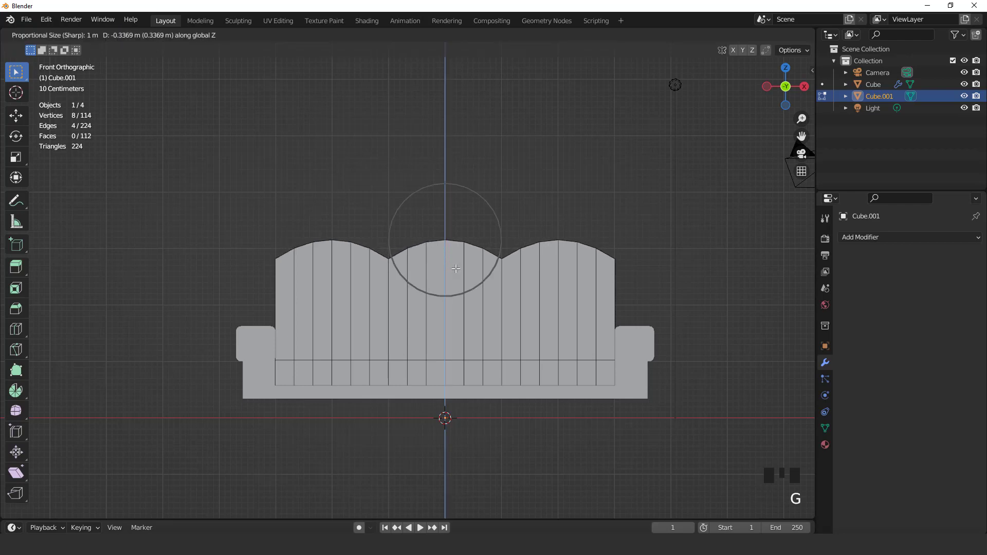
pyautogui.click(456, 269)
# Step: Add seven evenly spaced, unslid horizontal loop cuts around the backrest
pyautogui.scroll(-2, 456, 269)
pyautogui.moveTo(456, 269); pyautogui.dragTo(485, 305, button='middle')
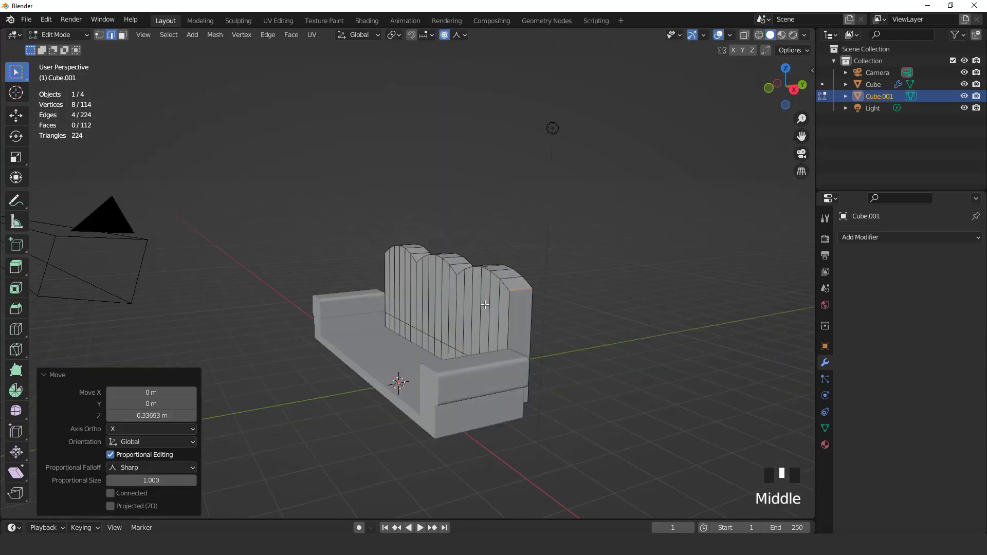
pyautogui.scroll(1, 485, 304)
pyautogui.hotkey('ctrl', 'r')
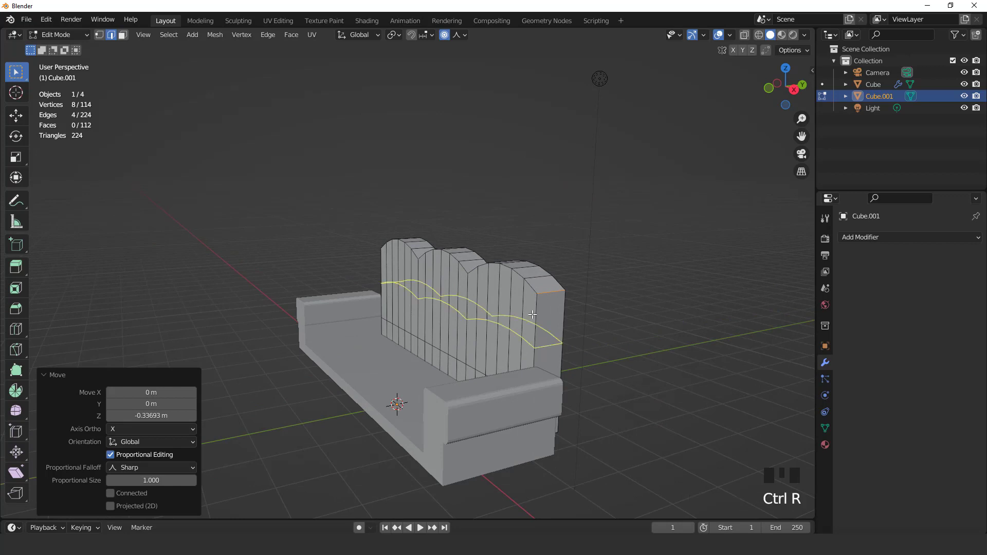
pyautogui.scroll(5, 533, 314)
pyautogui.click(532, 314)
pyautogui.rightClick(533, 315)
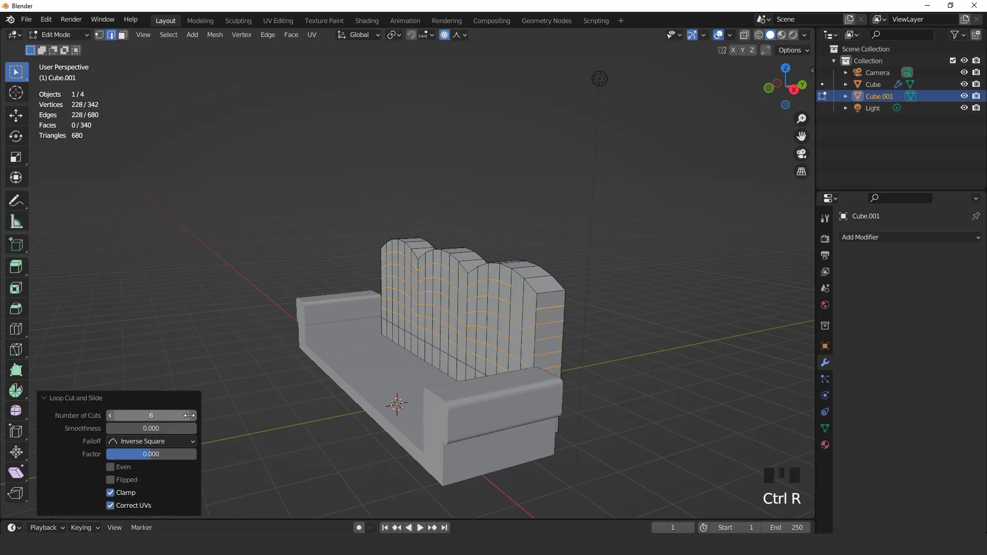
pyautogui.click(189, 415)
# Step: Add a single horizontal loop cut slid close to the backrest's bottom edge, with a factor of about -0.927
pyautogui.moveTo(554, 347); pyautogui.dragTo(369, 379, button='middle')
pyautogui.hotkey('ctrl', 'r')
pyautogui.click(367, 385)
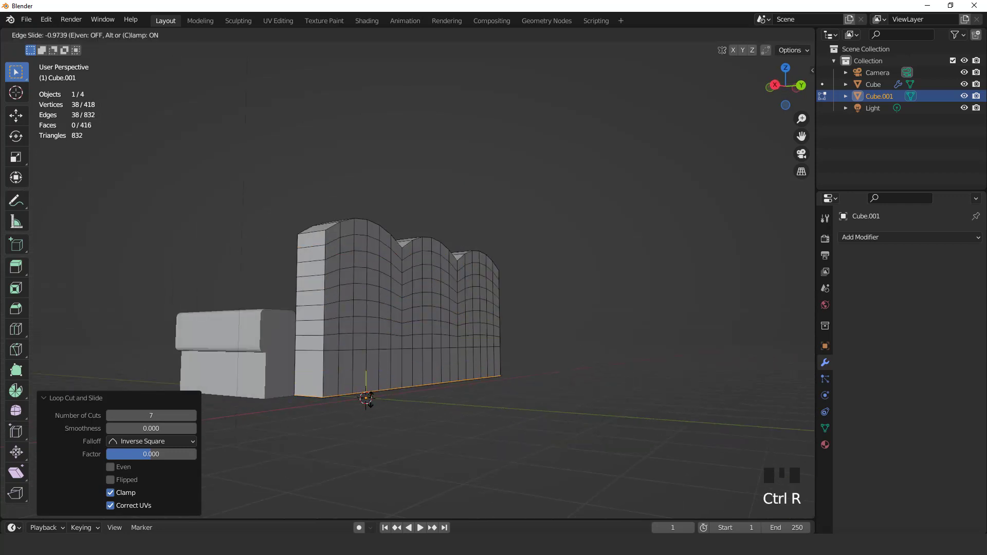
pyautogui.click(366, 399)
# Step: Select the two vertical edge loops that separate the backrest's three sections
pyautogui.scroll(-2, 367, 398)
pyautogui.moveTo(366, 398); pyautogui.dragTo(422, 345, button='middle')
pyautogui.moveTo(449, 311); pyautogui.dragTo(525, 294, button='middle')
pyautogui.scroll(3, 463, 306)
pyautogui.scroll(2, 525, 294)
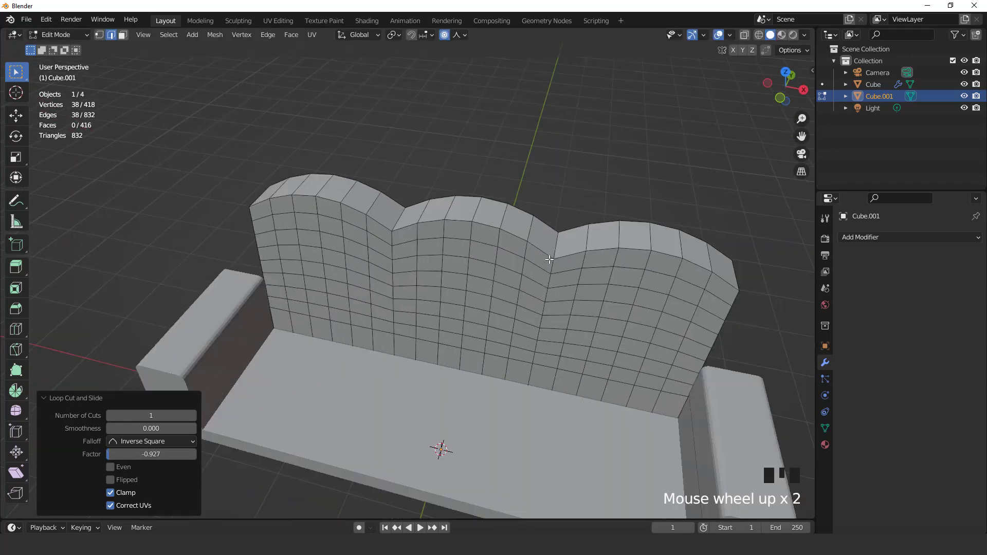
pyautogui.click(553, 243)
pyautogui.doubleClick(553, 244)
pyautogui.keyDown('shift'); pyautogui.click(397, 218); pyautogui.keyUp('shift')
pyautogui.keyDown('shift'); pyautogui.doubleClick(396, 218); pyautogui.keyUp('shift')
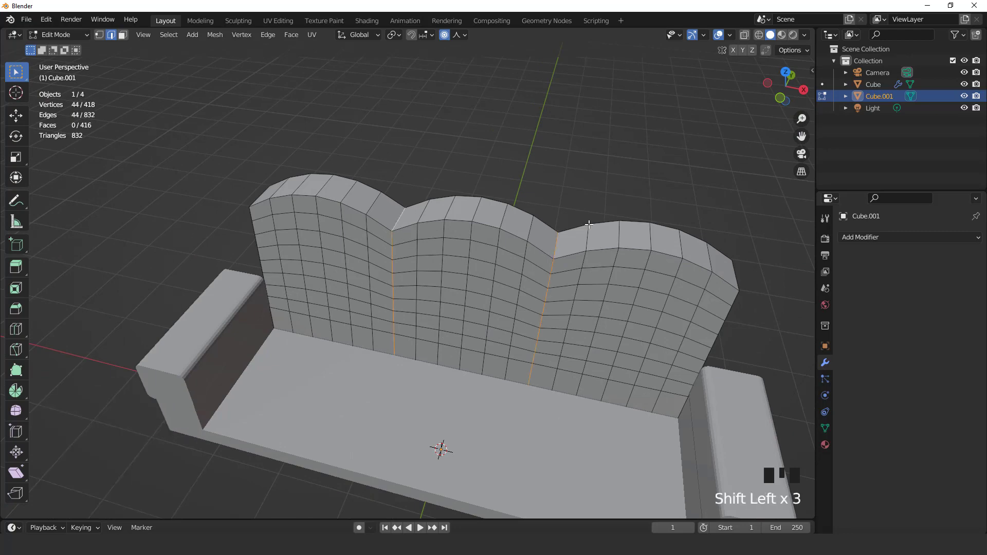
# Step: With proportional editing off and Individual Origins as the pivot, scale the selected loops to about 0.949 in X and Y only
pyautogui.moveTo(396, 218); pyautogui.dragTo(471, 66, button='middle')
pyautogui.scroll(2, 470, 66)
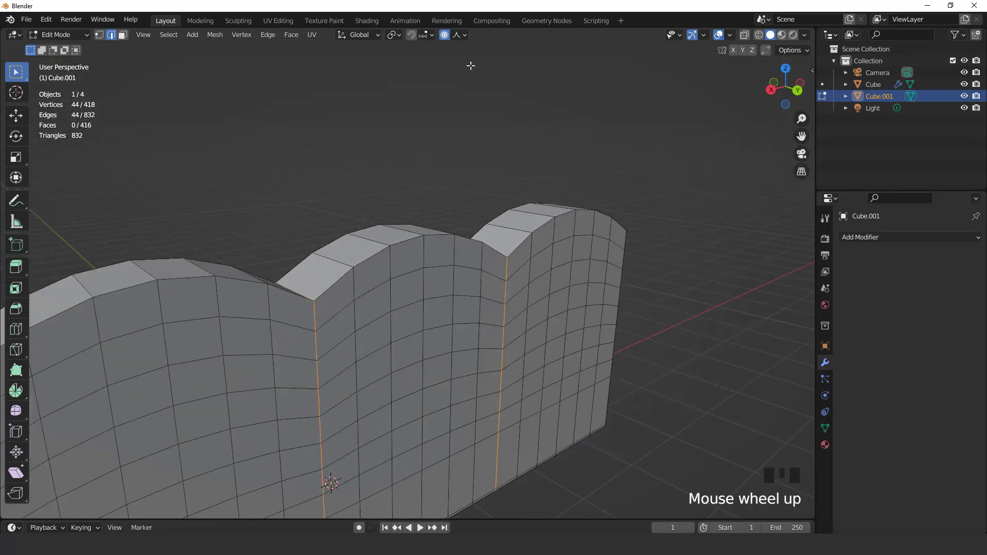
pyautogui.click(442, 35)
pyautogui.click(443, 35)
pyautogui.scroll(-2, 448, 279)
pyautogui.keyDown('shift'); pyautogui.moveTo(447, 279); pyautogui.dragTo(487, 253, button='middle'); pyautogui.keyUp('shift')
pyautogui.scroll(2, 537, 247)
pyautogui.click(392, 35)
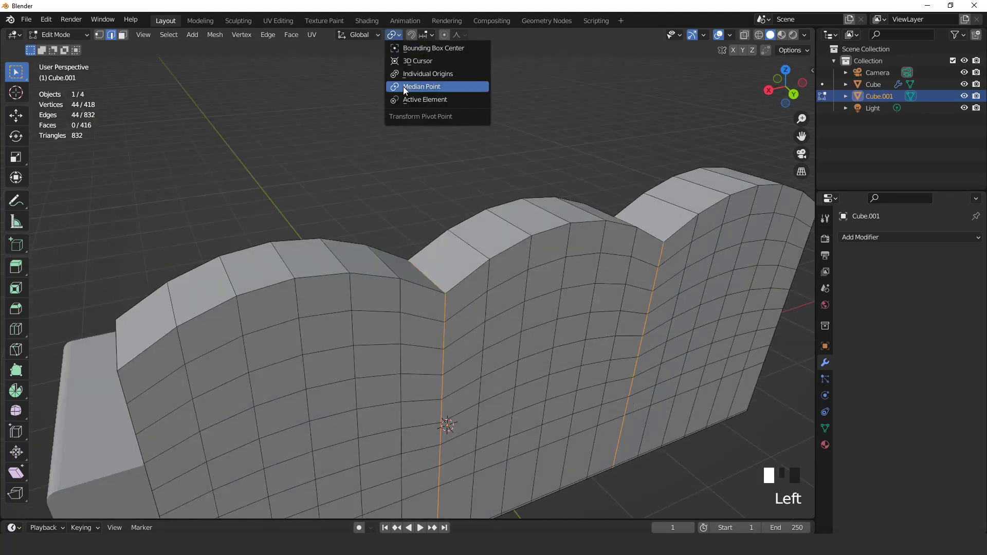
pyautogui.click(420, 77)
pyautogui.press('s')
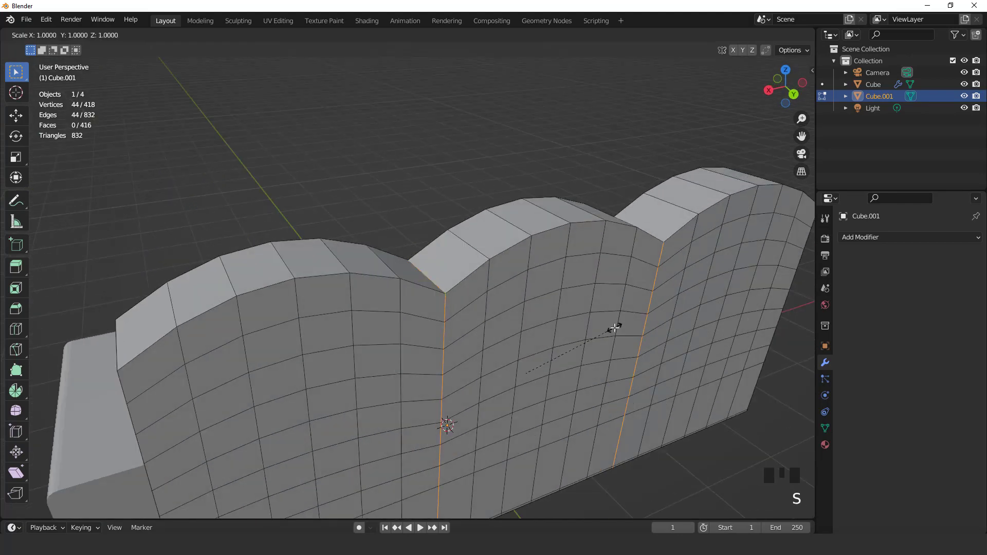
pyautogui.hotkey('shift', 'z')
pyautogui.click(608, 326)
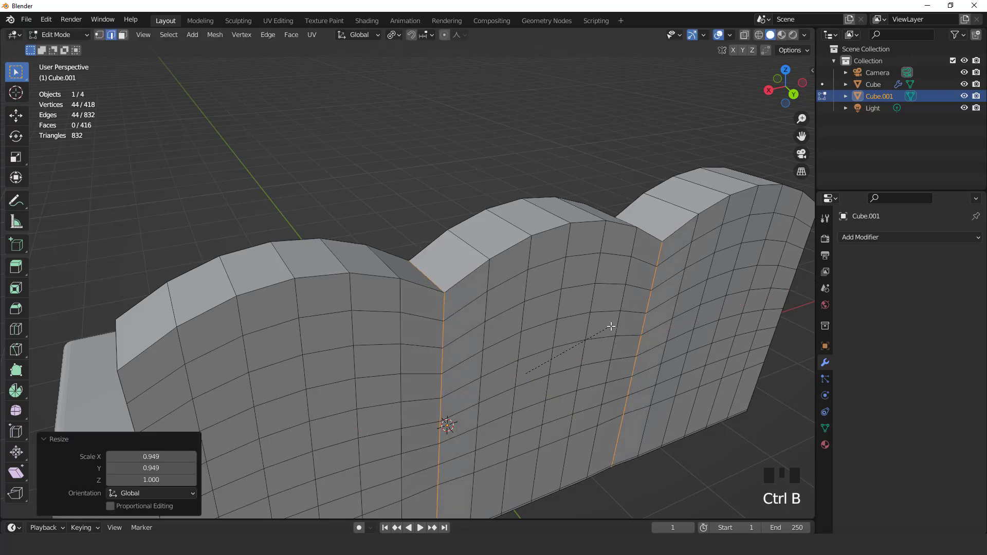
# Step: Bevel the boundary loops about 0.009 m with one segment, then extrude the resulting faces in place and shrink them about 0.006 m inward
pyautogui.click(612, 326)
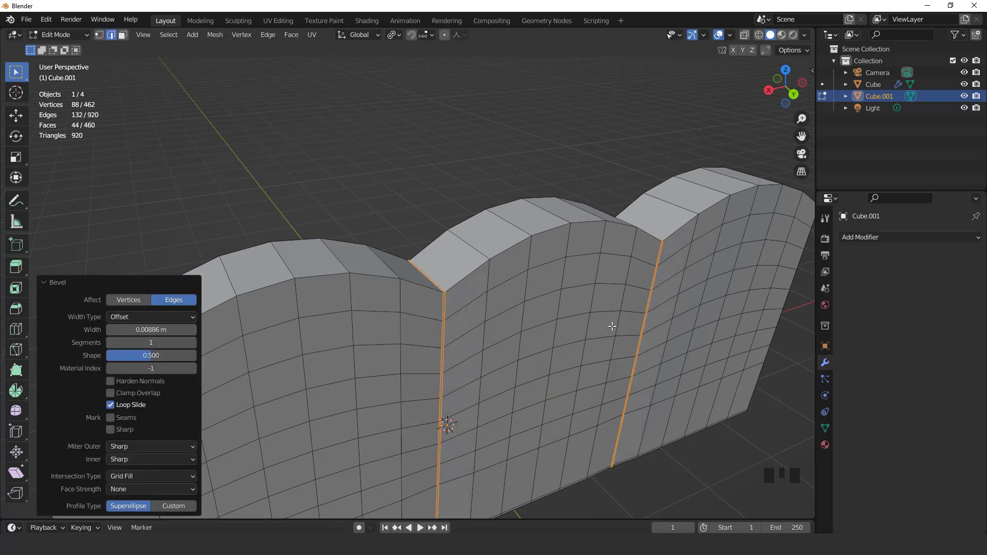
pyautogui.press('3')
pyautogui.scroll(2, 564, 302)
pyautogui.press('e')
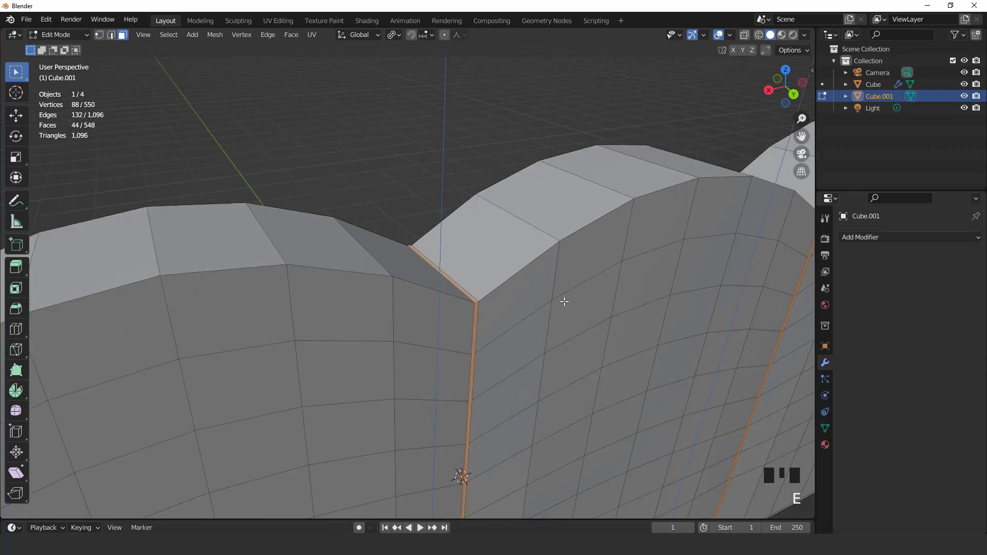
pyautogui.rightClick(565, 302)
pyautogui.hotkey('alt', 's')
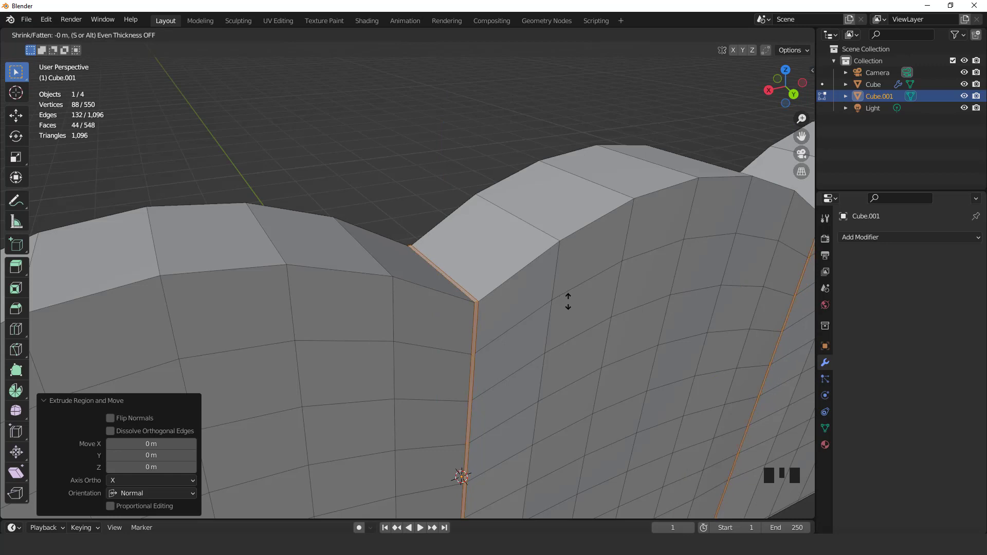
pyautogui.click(569, 302)
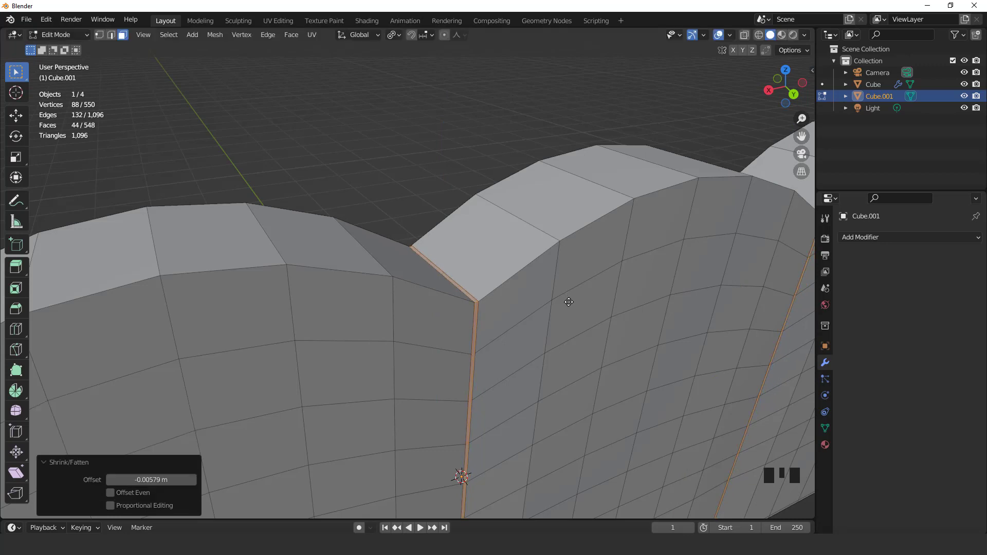
# Step: Extrude the narrow boundary faces in place again and shrink them about 0.023 m inward to deepen the grooves
pyautogui.press('e')
pyautogui.rightClick(569, 302)
pyautogui.hotkey('alt', 's')
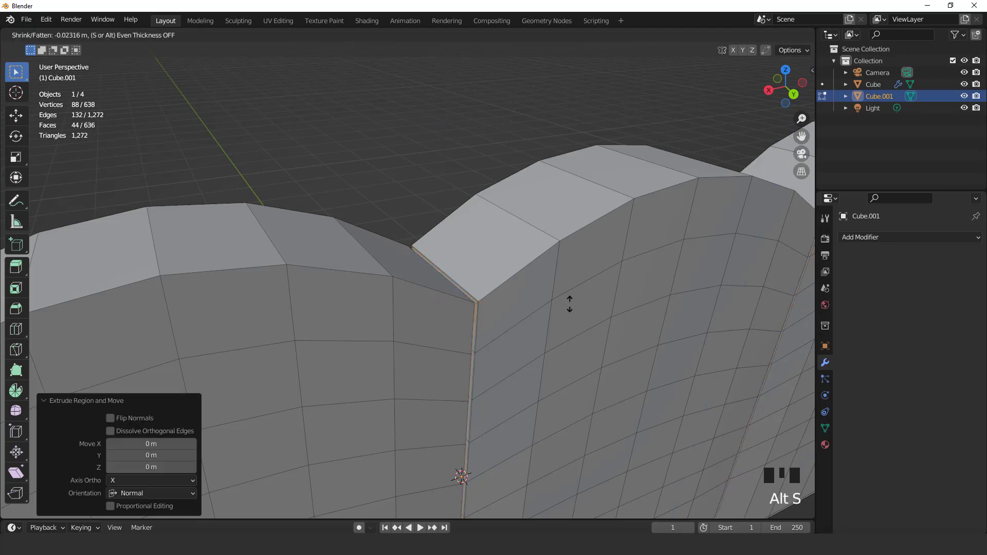
pyautogui.click(569, 304)
# Step: Return to Object Mode, add a level 2 Subdivision modifier to the backrest and check its shape from the front
pyautogui.scroll(-3, 530, 293)
pyautogui.press('Tab')
pyautogui.moveTo(522, 290); pyautogui.dragTo(463, 278, button='middle')
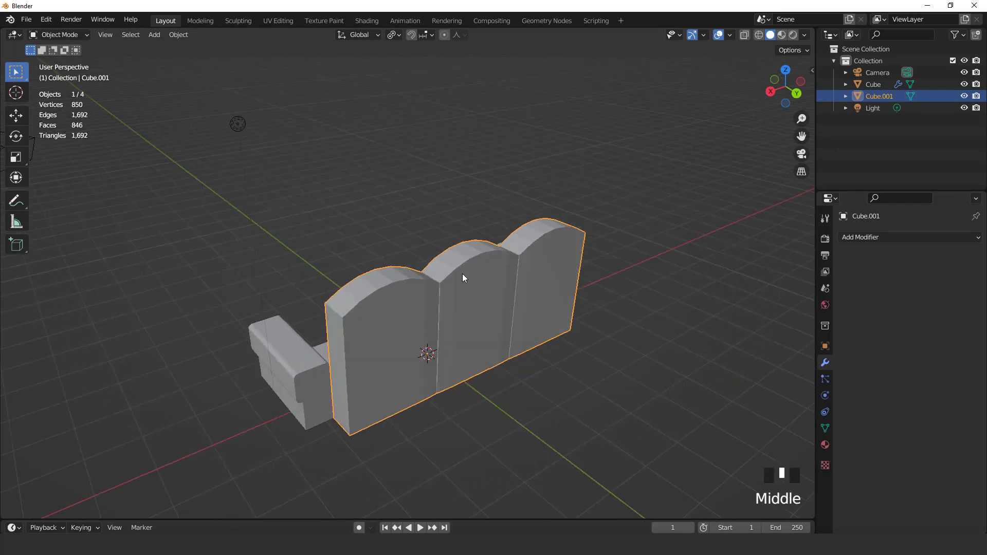
pyautogui.hotkey('ctrl', '2')
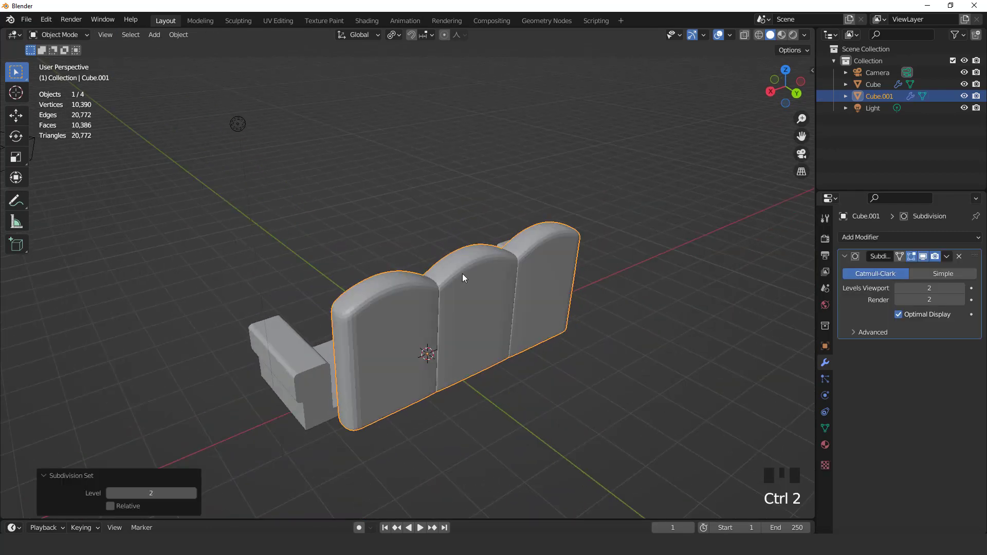
pyautogui.press('KP_1')
pyautogui.rightClick(454, 242)
pyautogui.scroll(2, 492, 292)
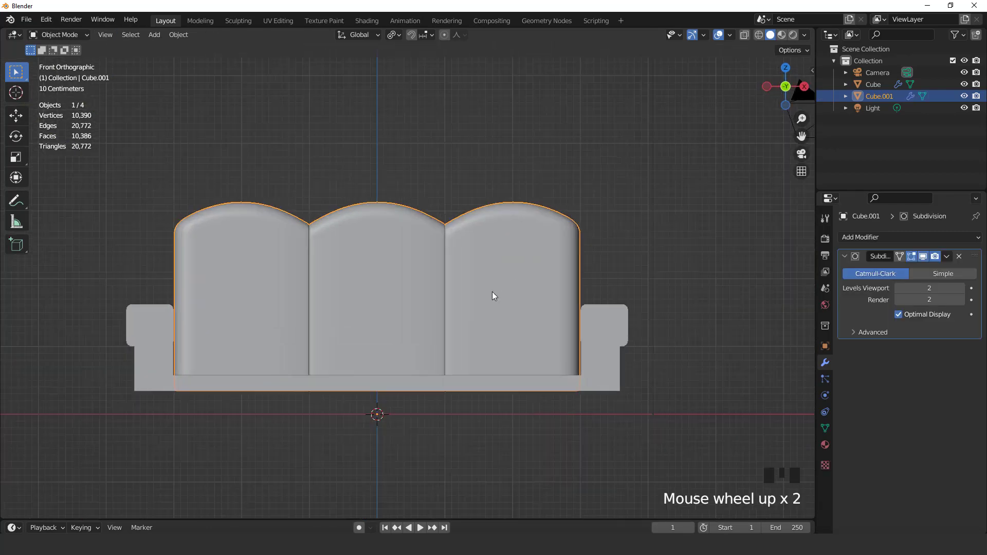
pyautogui.scroll(-2, 550, 281)
pyautogui.moveTo(550, 280); pyautogui.dragTo(409, 298, button='middle')
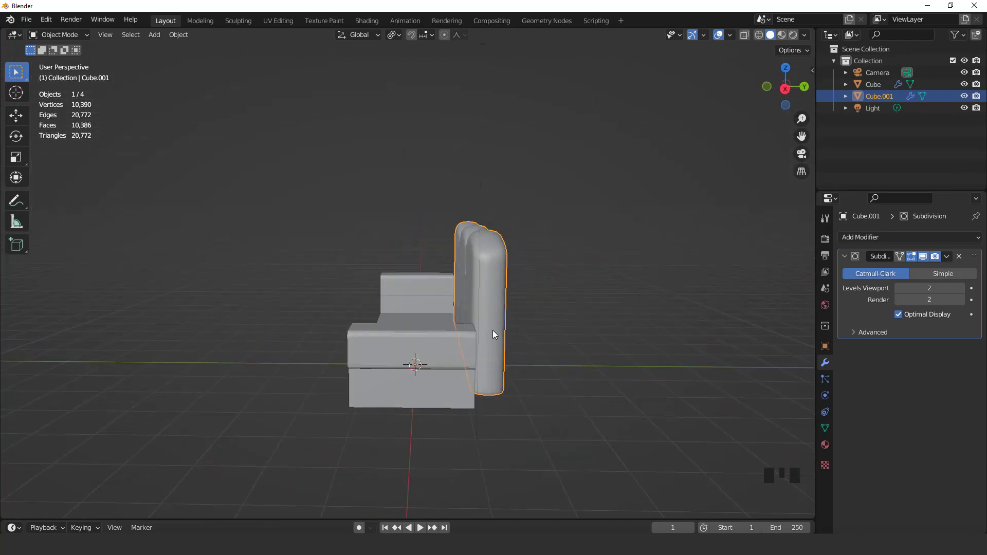
# Step: Return to editing the backrest in edge selection mode and select a bottom edge at its +X end
pyautogui.moveTo(493, 330); pyautogui.dragTo(431, 342, button='middle')
pyautogui.click(431, 342)
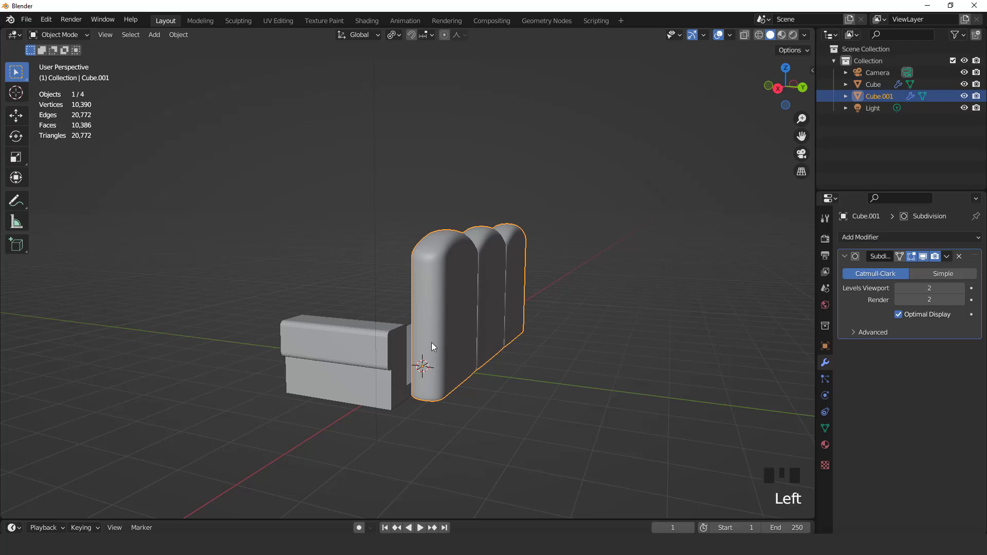
pyautogui.press('Tab')
pyautogui.press('KP_Decimal')
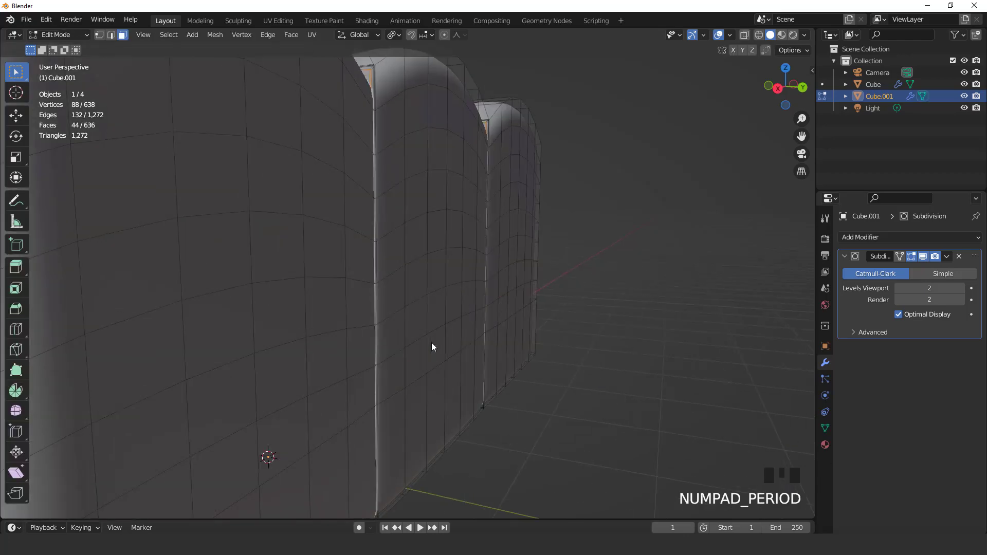
pyautogui.press('KP_3')
pyautogui.scroll(-2, 435, 328)
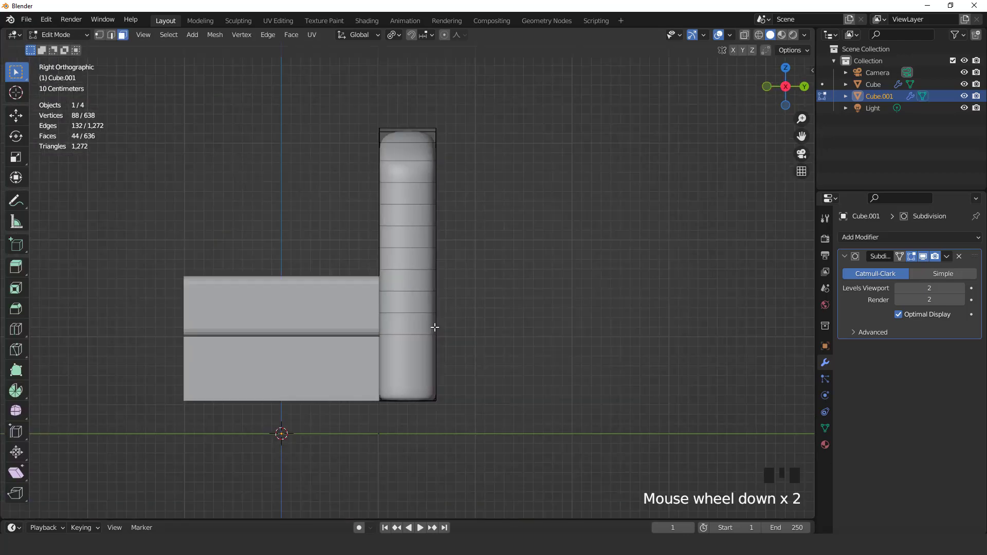
pyautogui.scroll(1, 447, 343)
pyautogui.press('2')
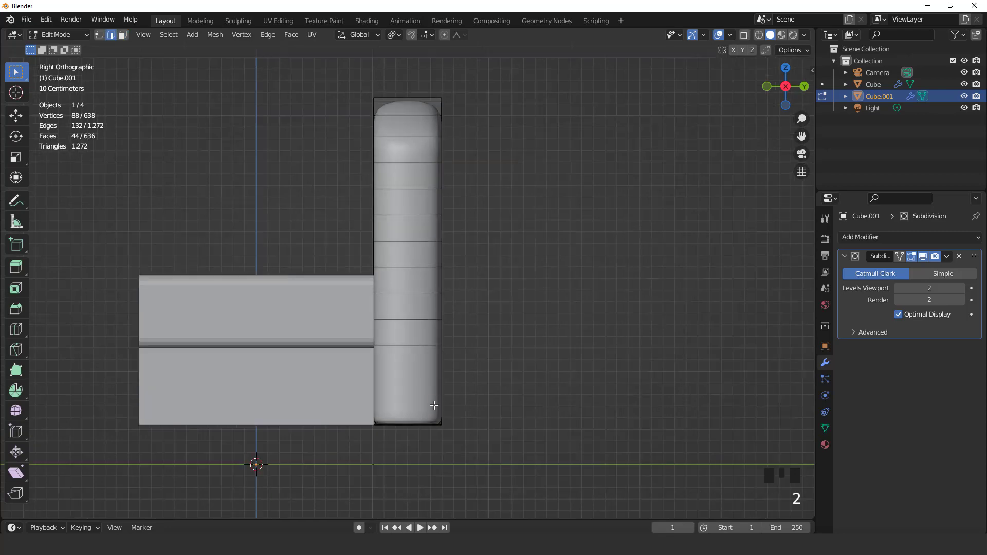
pyautogui.keyDown('shift'); pyautogui.moveTo(434, 406); pyautogui.dragTo(432, 273, button='middle'); pyautogui.keyUp('shift')
pyautogui.scroll(6, 440, 319)
pyautogui.click(440, 318)
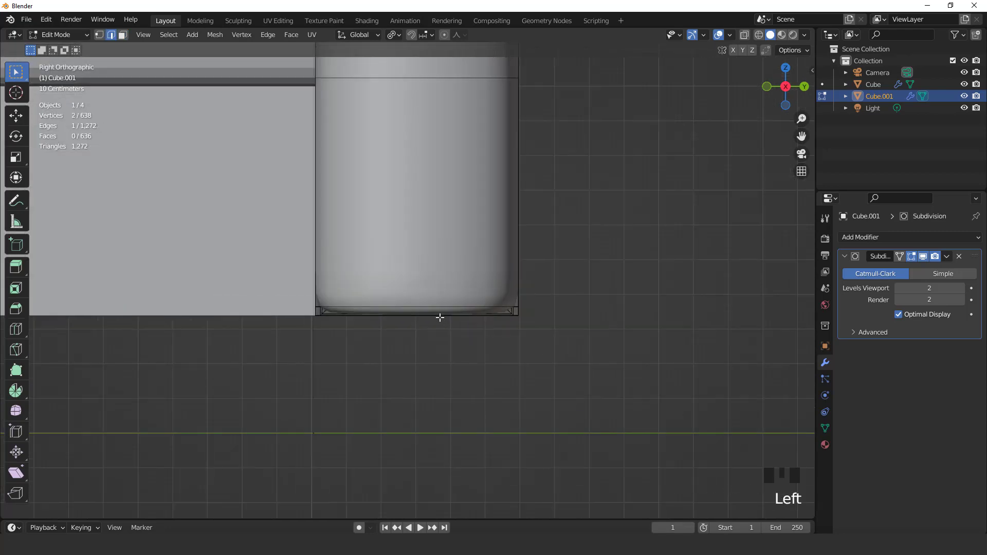
# Step: Turn off the viewport display of the backrest's Subdivision modifier, then select the bottom and upper cross edges of its +X end face
pyautogui.scroll(-3, 447, 315)
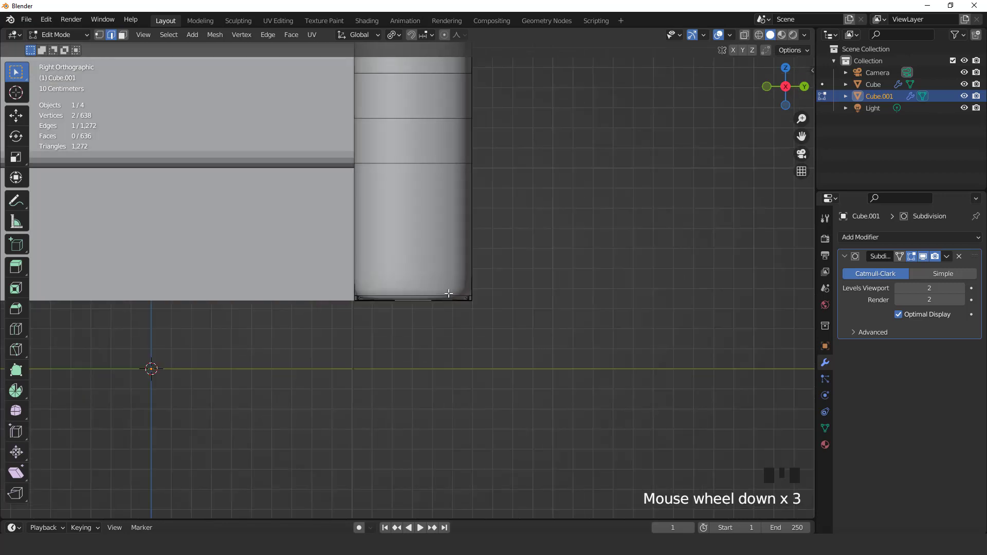
pyautogui.moveTo(441, 273); pyautogui.dragTo(427, 282, button='middle')
pyautogui.scroll(-6, 435, 294)
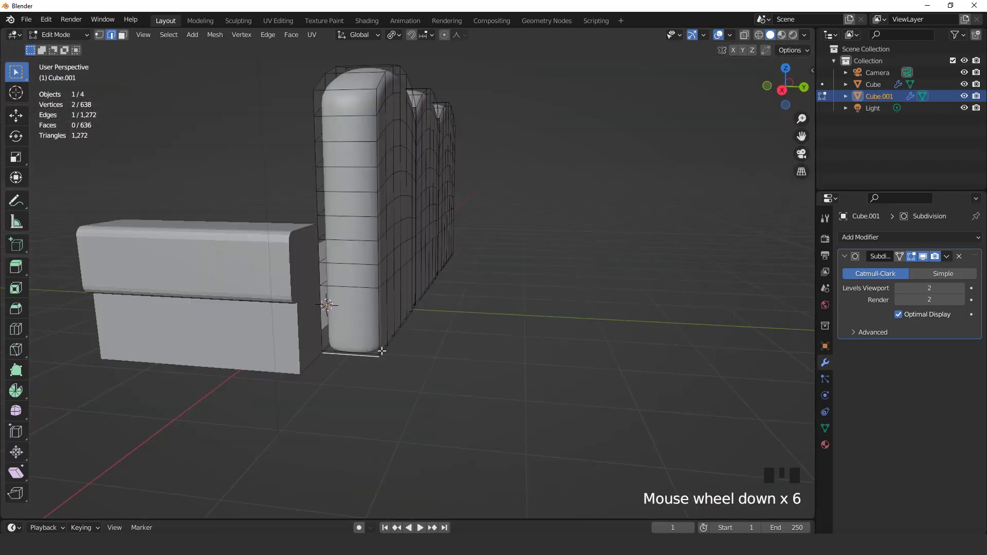
pyautogui.click(922, 256)
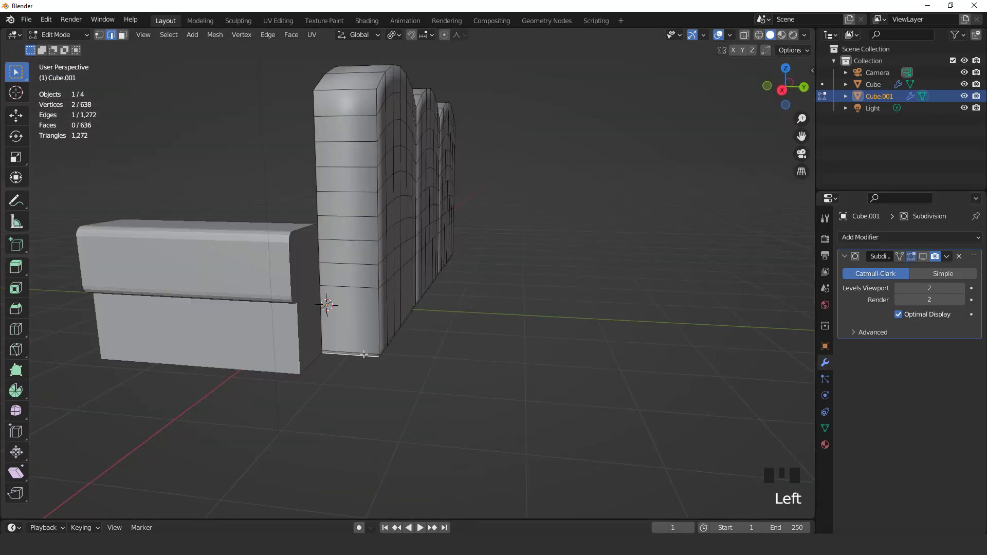
pyautogui.click(364, 354)
pyautogui.click(365, 357)
pyautogui.keyDown('shift'); pyautogui.click(355, 92); pyautogui.keyUp('shift')
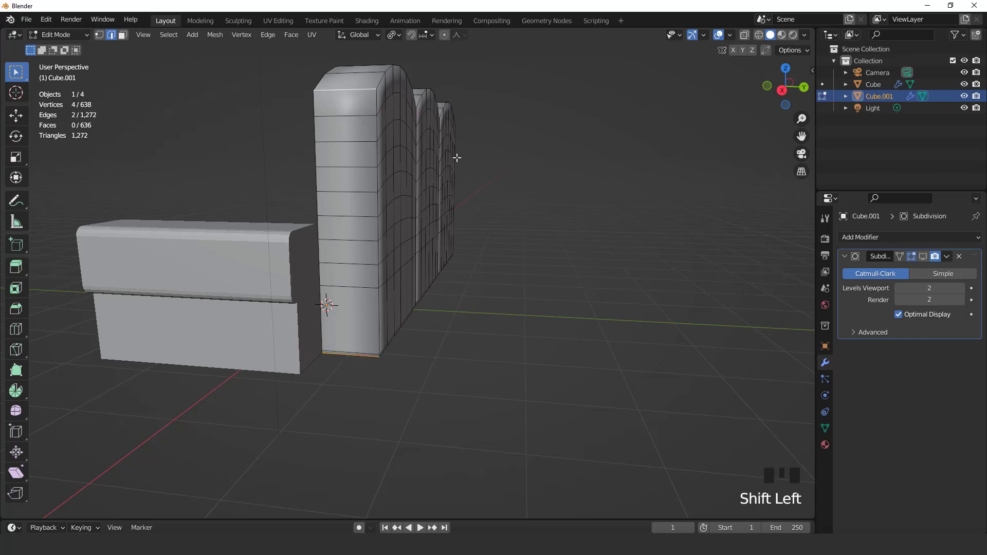
# Step: Duplicate the two selected edges in place, separate the copies into a new object and return to Object Mode
pyautogui.press('KP_3')
pyautogui.scroll(1, 534, 221)
pyautogui.hotkey('shift', 'd')
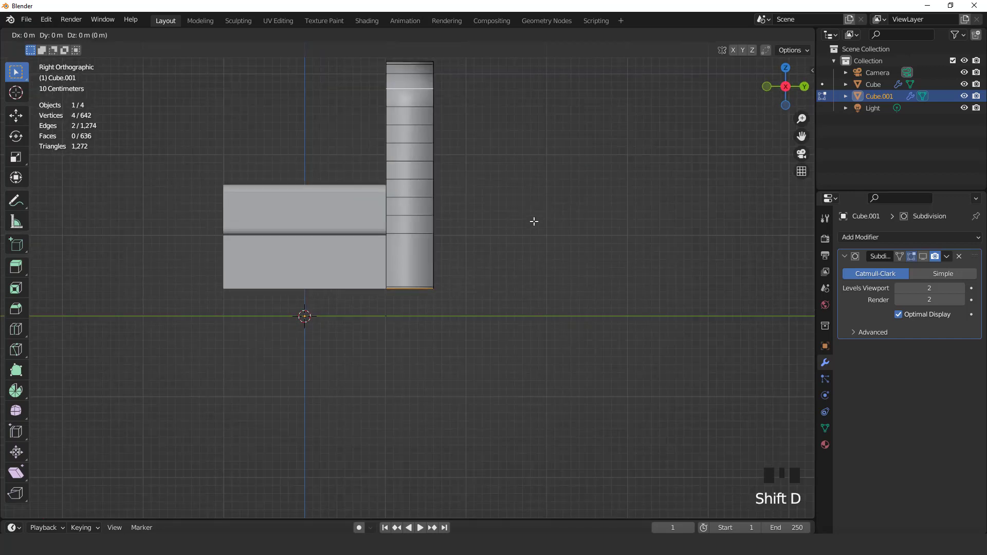
pyautogui.rightClick(534, 222)
pyautogui.press('p')
pyautogui.click(534, 221)
pyautogui.press('Tab')
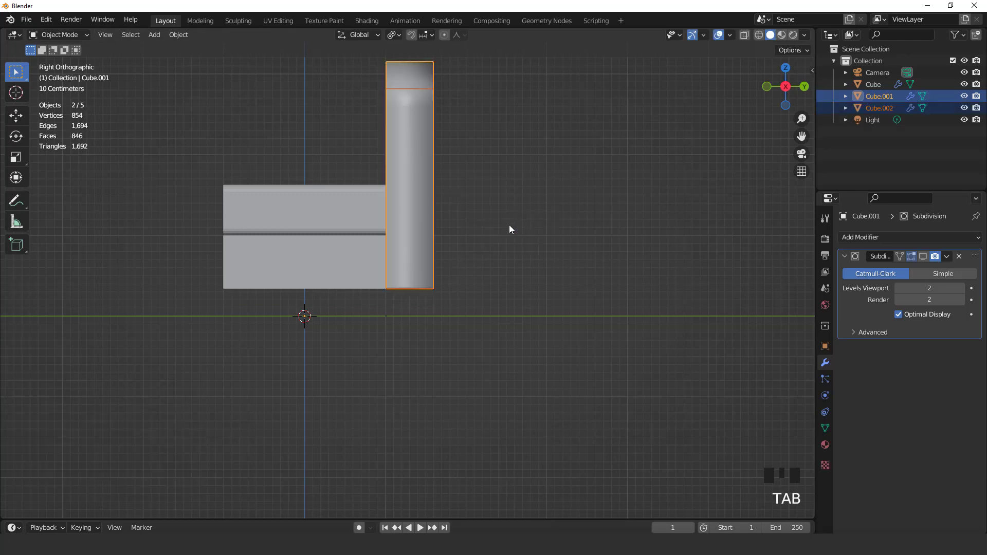
# Step: Edit the separated edge object on its own and fill one face between its two edges
pyautogui.moveTo(509, 225); pyautogui.dragTo(453, 226, button='middle')
pyautogui.click(895, 109)
pyautogui.moveTo(645, 219); pyautogui.dragTo(557, 245, button='middle')
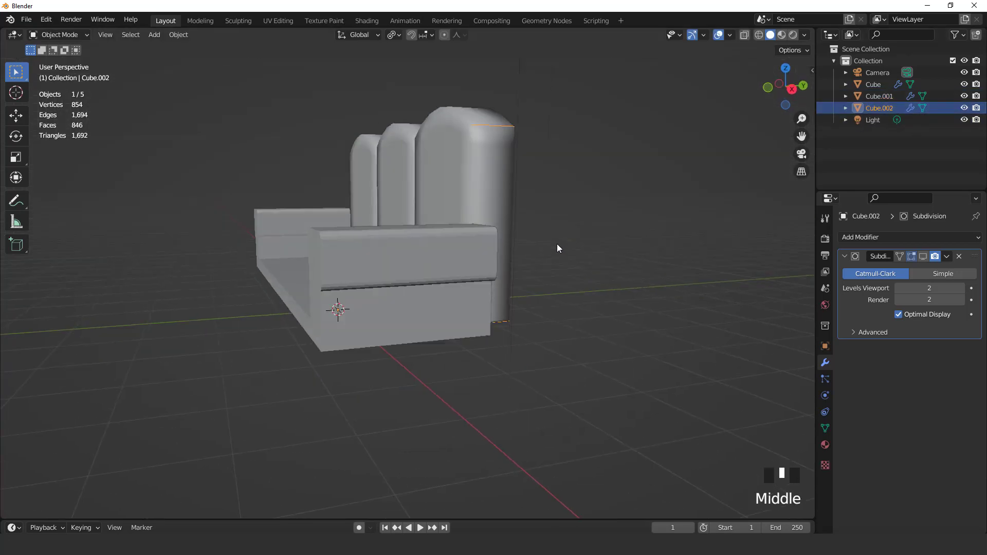
pyautogui.press('Tab')
pyautogui.press('a')
pyautogui.press('f')
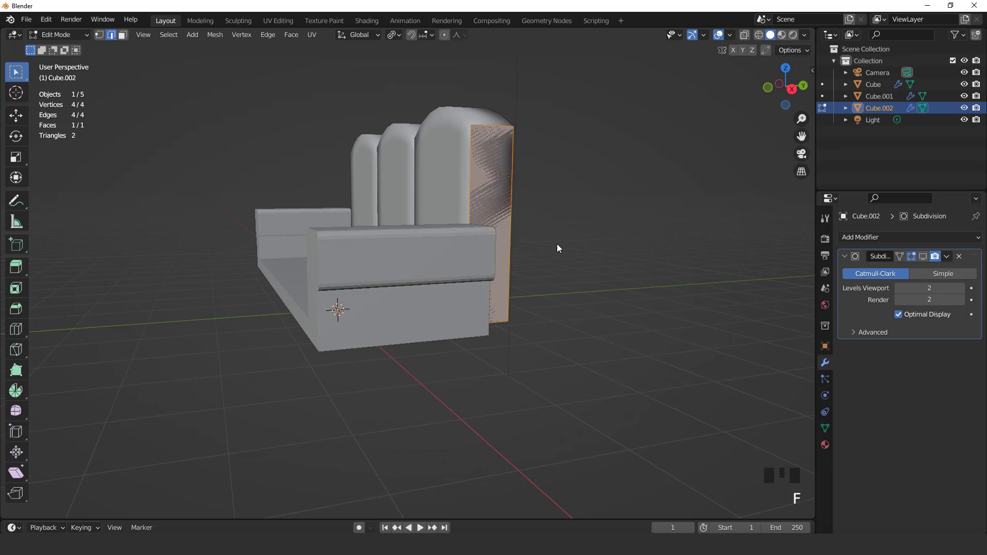
# Step: Extrude the new face about 0.578 m outward along X to the armrest's outer wall, using X-ray to judge the depth
pyautogui.press('3')
pyautogui.press('KP_1')
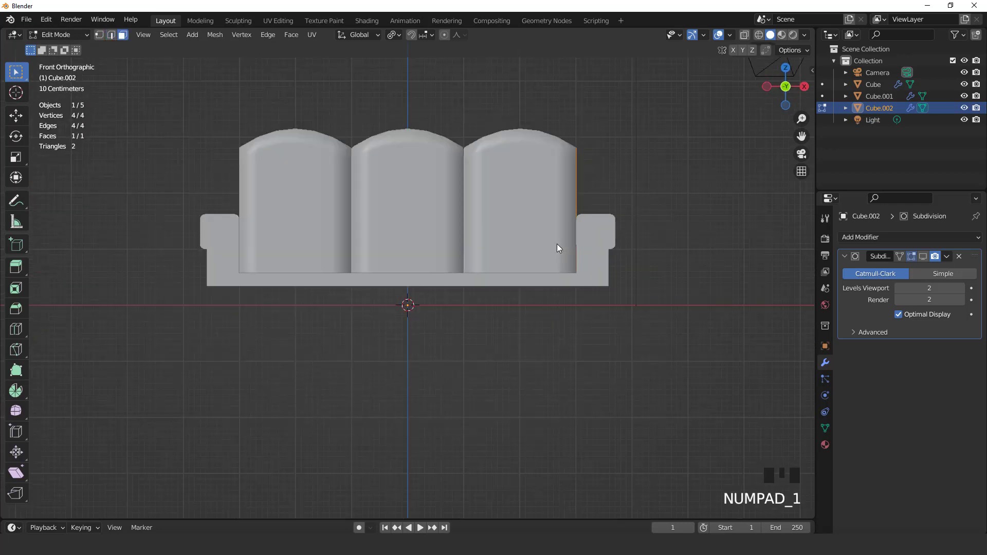
pyautogui.keyDown('shift'); pyautogui.moveTo(615, 203); pyautogui.dragTo(465, 223, button='middle'); pyautogui.keyUp('shift')
pyautogui.scroll(2, 465, 222)
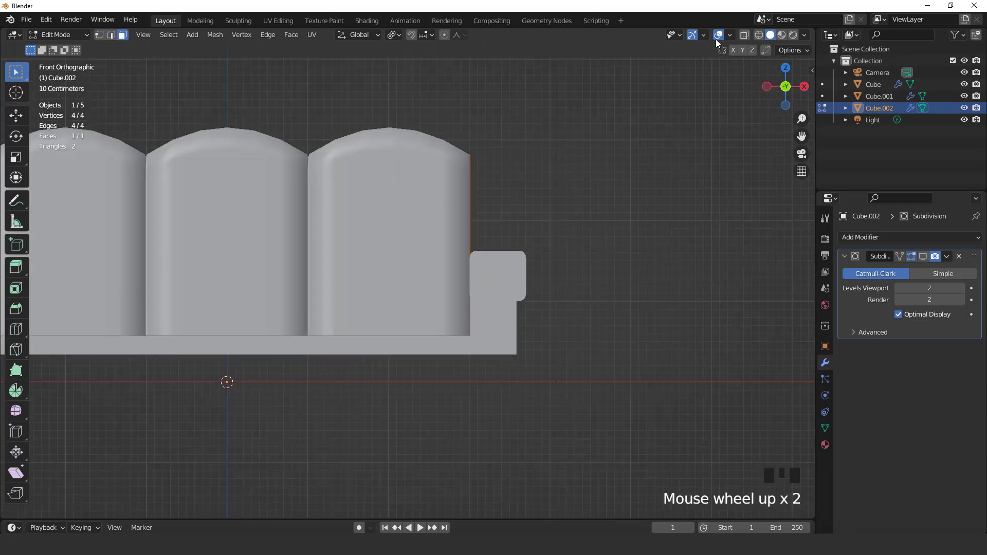
pyautogui.click(746, 34)
pyautogui.scroll(1, 566, 214)
pyautogui.press('e')
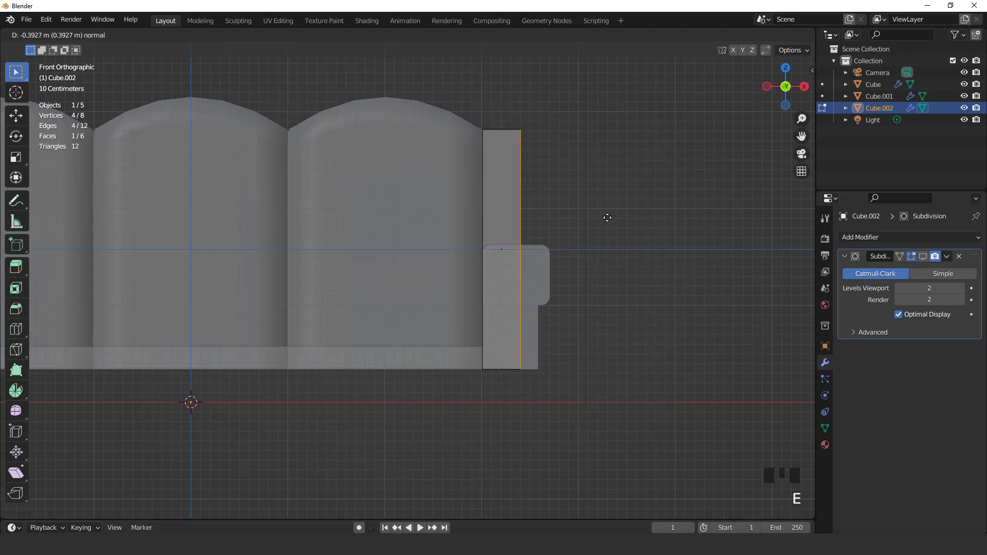
pyautogui.click(622, 224)
pyautogui.moveTo(570, 238); pyautogui.dragTo(463, 242, button='middle')
pyautogui.click(745, 35)
# Step: Add one horizontal loop cut around the end post, slid to the height of the armrest's top with a factor of about -0.031
pyautogui.press('KP_3')
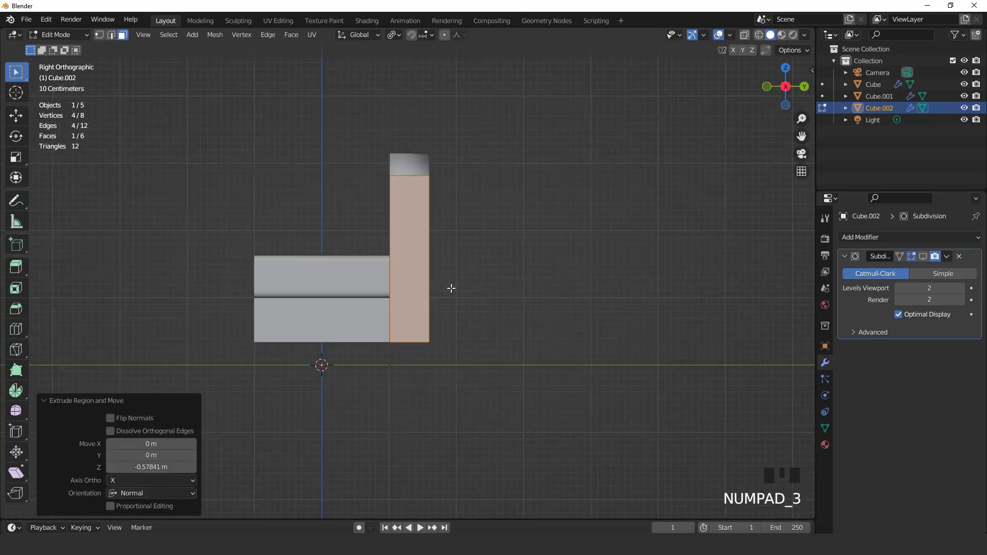
pyautogui.scroll(1, 451, 288)
pyautogui.hotkey('ctrl', 'r')
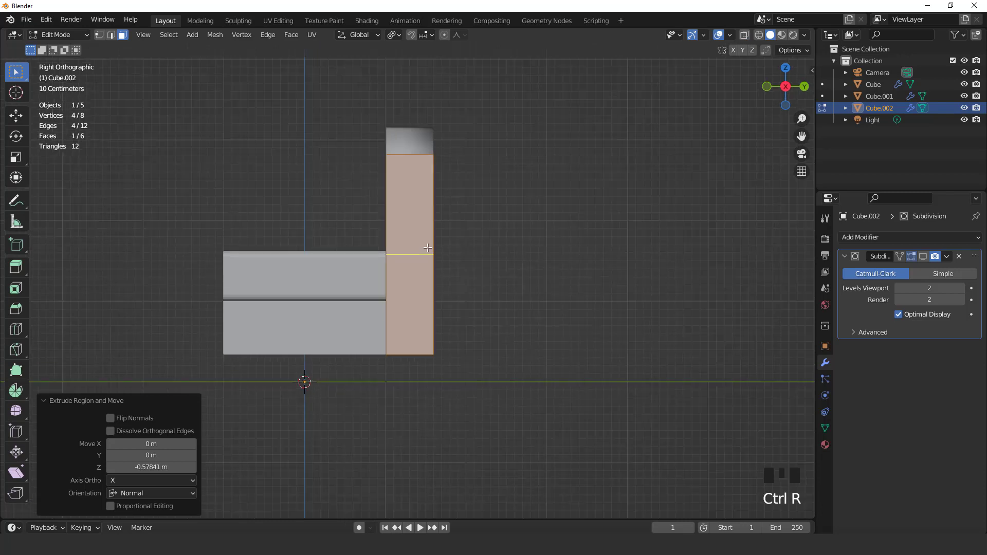
pyautogui.click(427, 248)
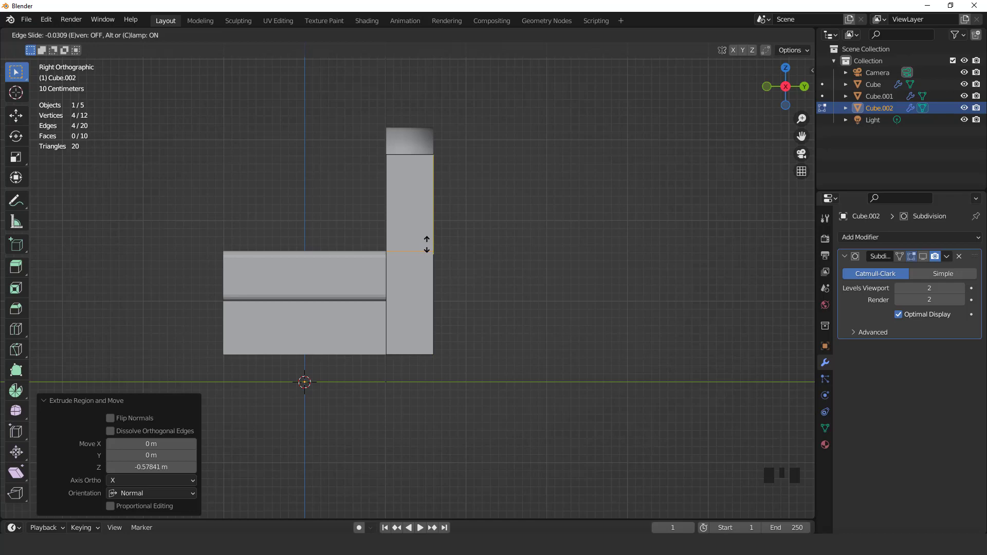
pyautogui.click(427, 245)
# Step: Select the end post's top face and raise it about 0.367 m along Z, just above the backrest arches
pyautogui.moveTo(445, 205); pyautogui.dragTo(452, 242, button='middle')
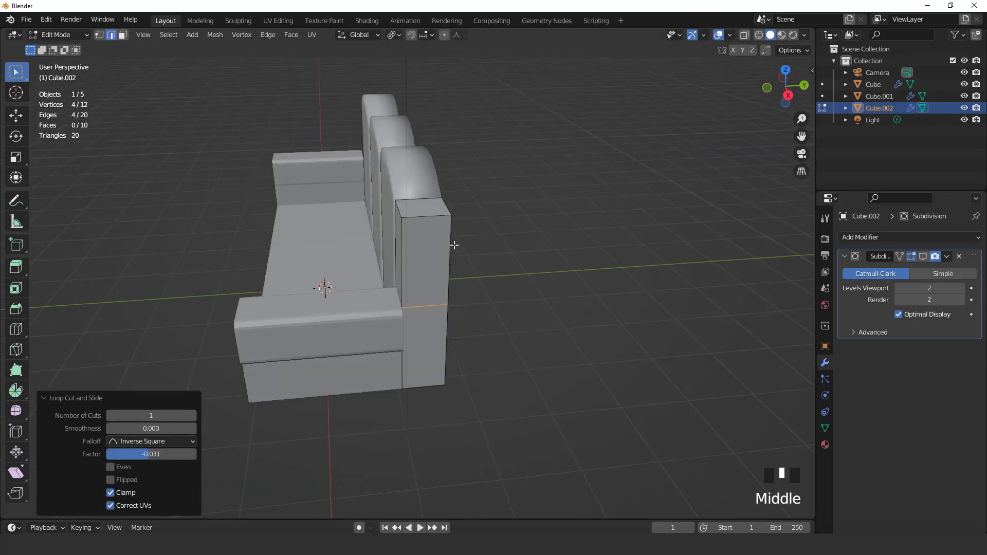
pyautogui.press('3')
pyautogui.click(431, 206)
pyautogui.press('KP_1')
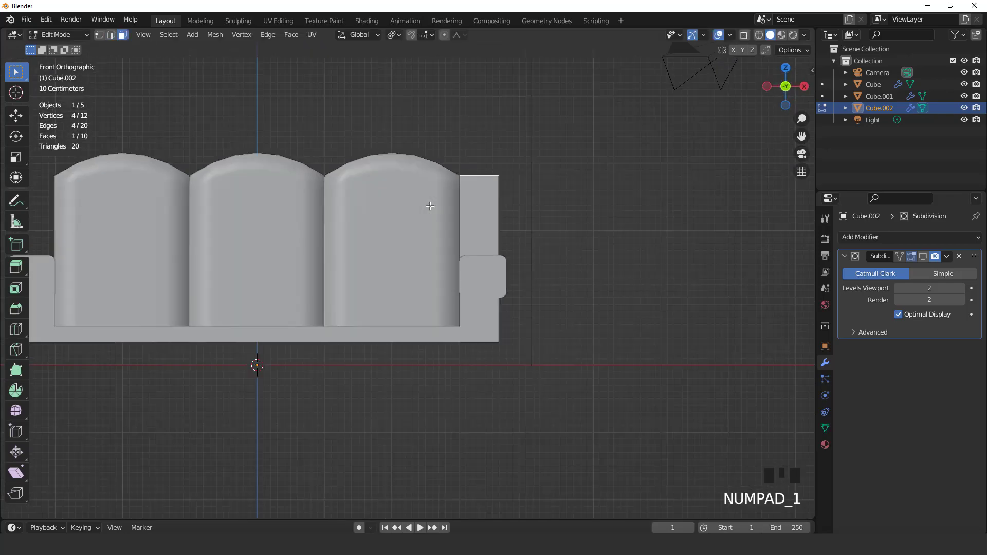
pyautogui.press('g')
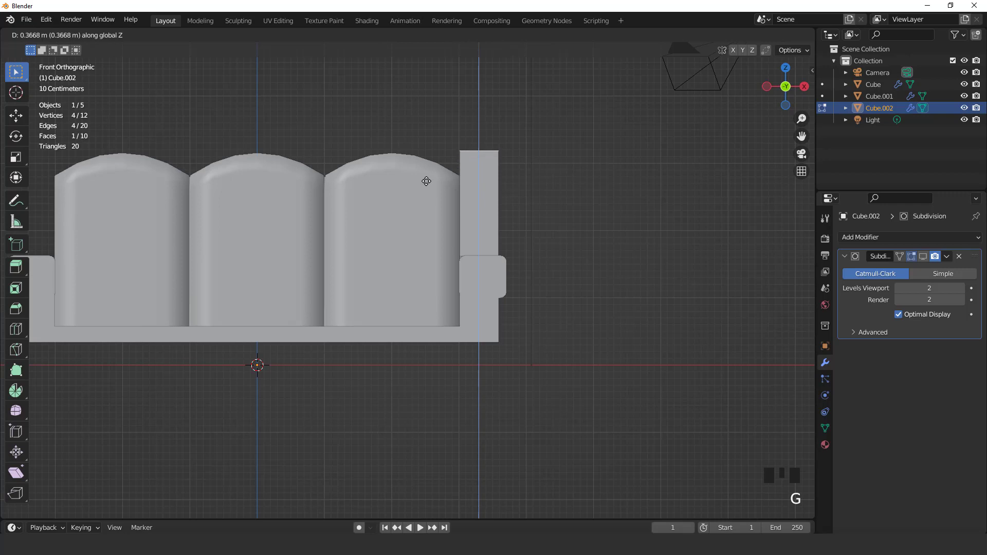
pyautogui.click(426, 181)
# Step: Add one centred horizontal loop cut to the end post's section above the armrest
pyautogui.press('KP_3')
pyautogui.scroll(1, 426, 181)
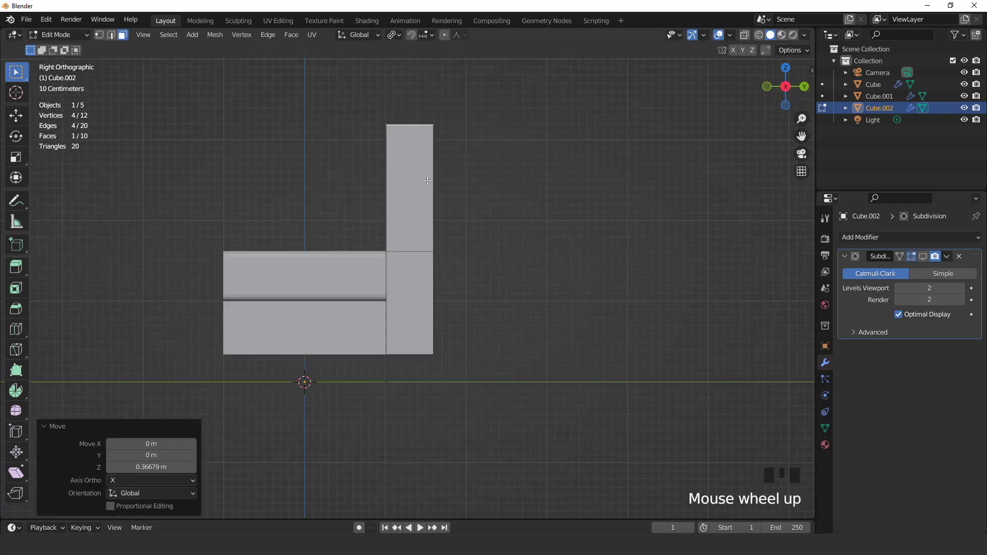
pyautogui.hotkey('ctrl', 'r')
pyautogui.click(428, 181)
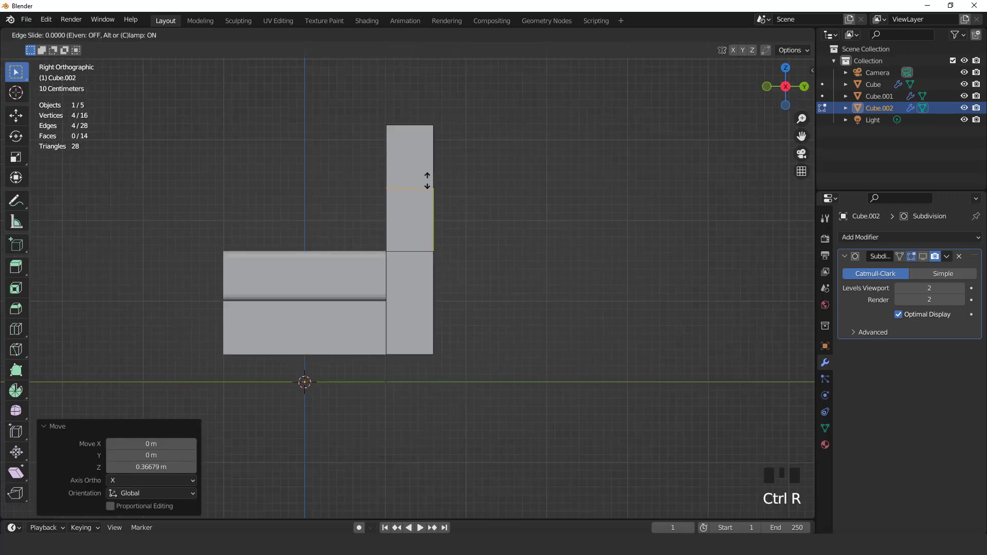
pyautogui.rightClick(427, 181)
# Step: Select the front edge of the new middle loop and move it slightly forward along Y
pyautogui.moveTo(379, 210); pyautogui.dragTo(414, 184, button='middle')
pyautogui.click(413, 183)
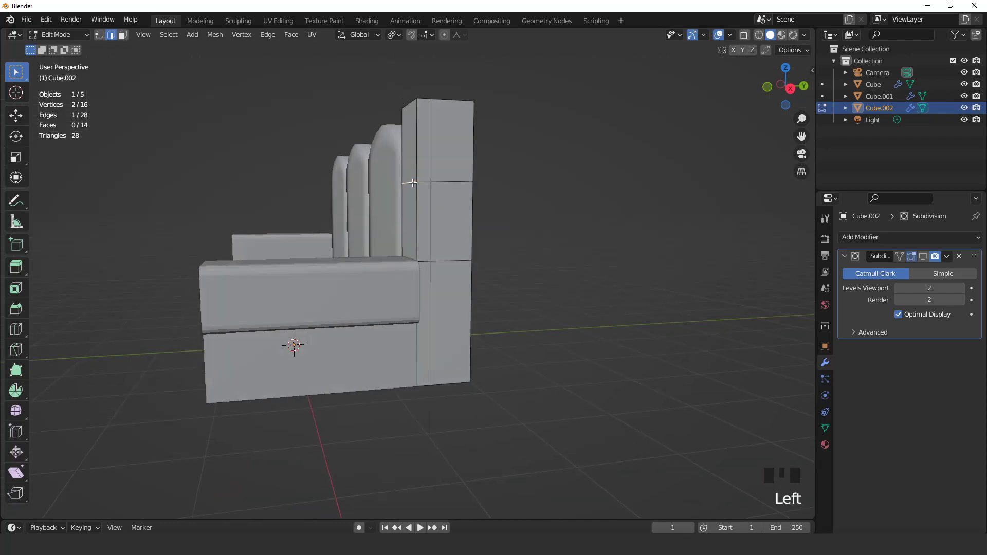
pyautogui.press('KP_3')
pyautogui.press('g')
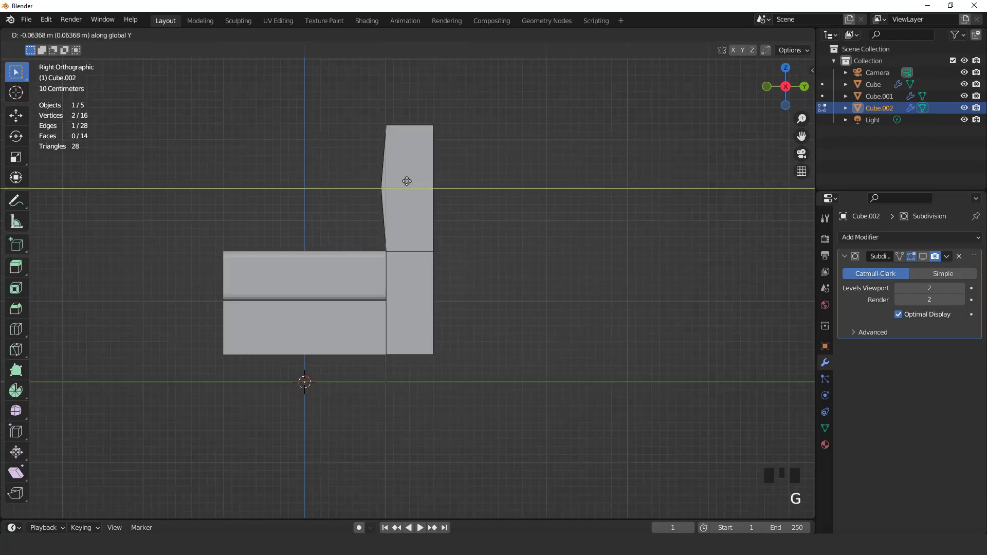
pyautogui.click(405, 181)
# Step: Return to Object Mode and re-enable the viewport display of the Subdivision modifiers on the end post and the backrest
pyautogui.press('Tab')
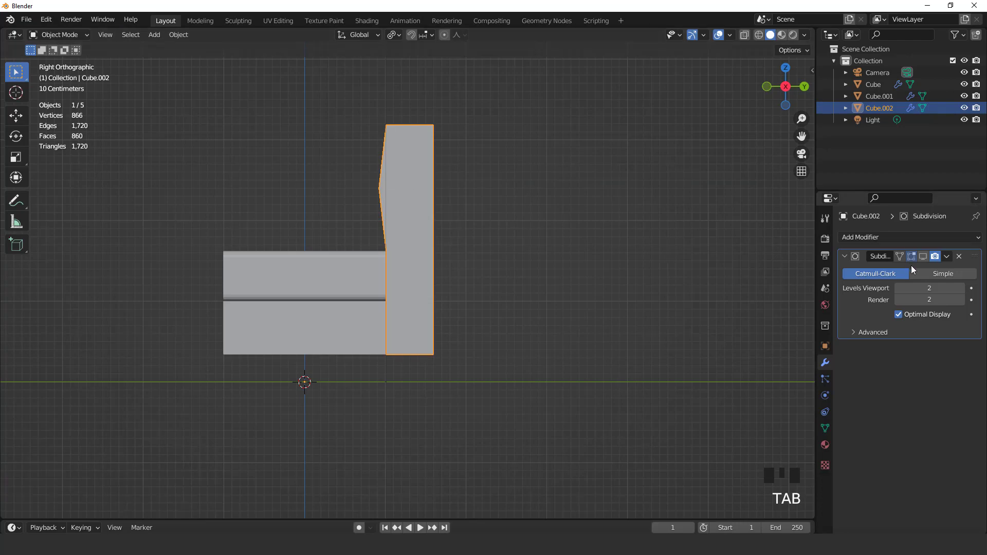
pyautogui.click(924, 257)
pyautogui.scroll(-2, 452, 234)
pyautogui.moveTo(452, 234); pyautogui.dragTo(449, 246, button='middle')
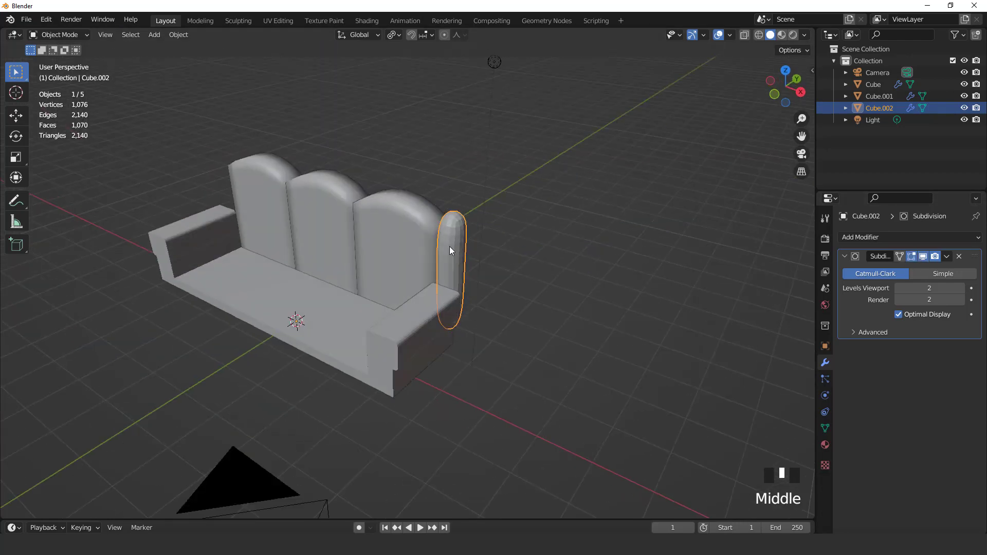
pyautogui.click(442, 242)
pyautogui.click(463, 245)
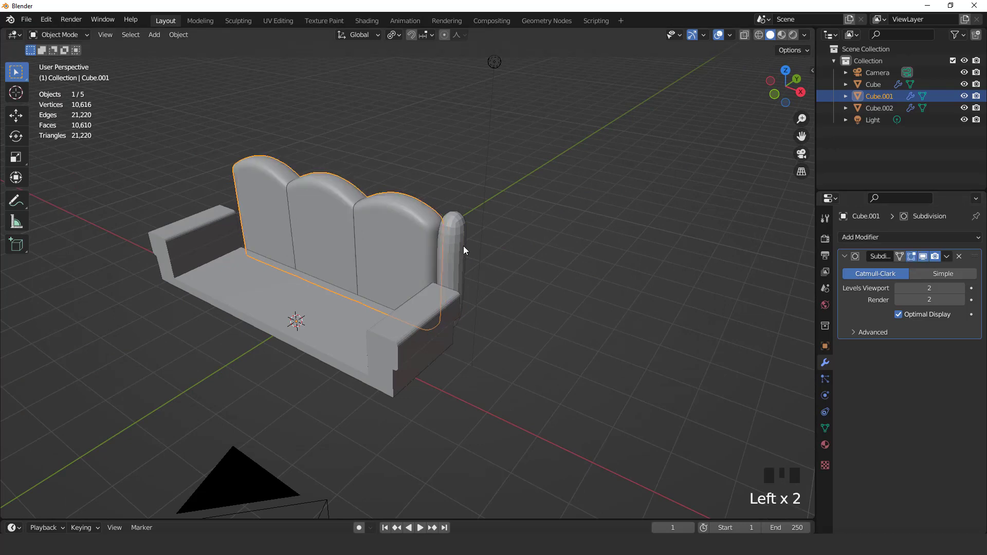
# Step: Edit the end post and add a supporting loop cut close to its bottom end, with a slide factor of about -0.975
pyautogui.click(463, 245)
pyautogui.press('KP_3')
pyautogui.scroll(2, 463, 245)
pyautogui.press('Tab')
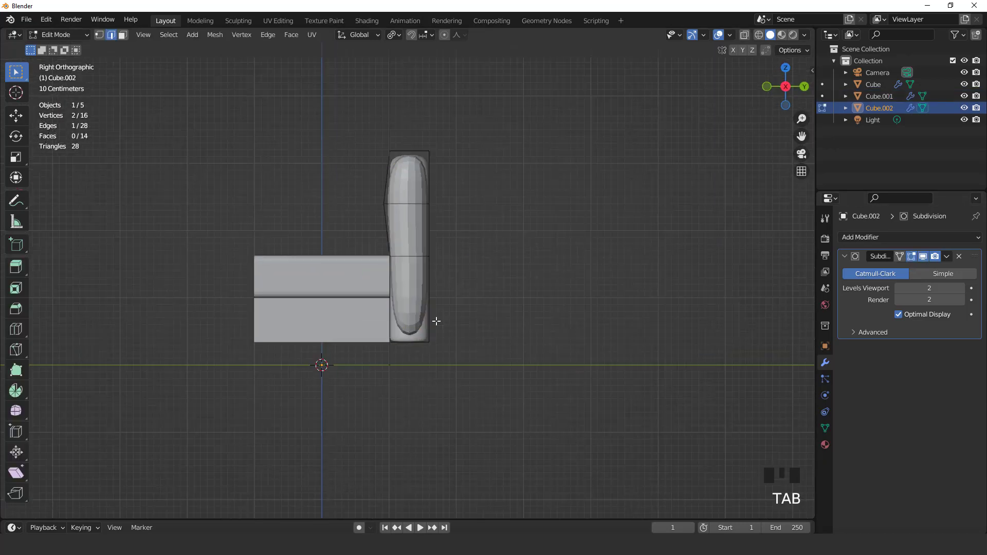
pyautogui.scroll(2, 432, 325)
pyautogui.hotkey('ctrl', 'r')
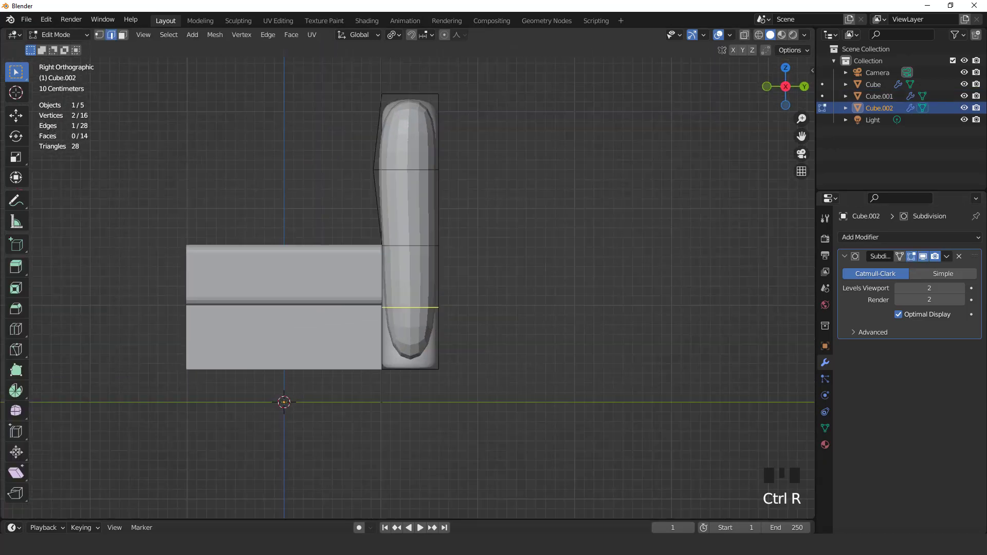
pyautogui.click(438, 308)
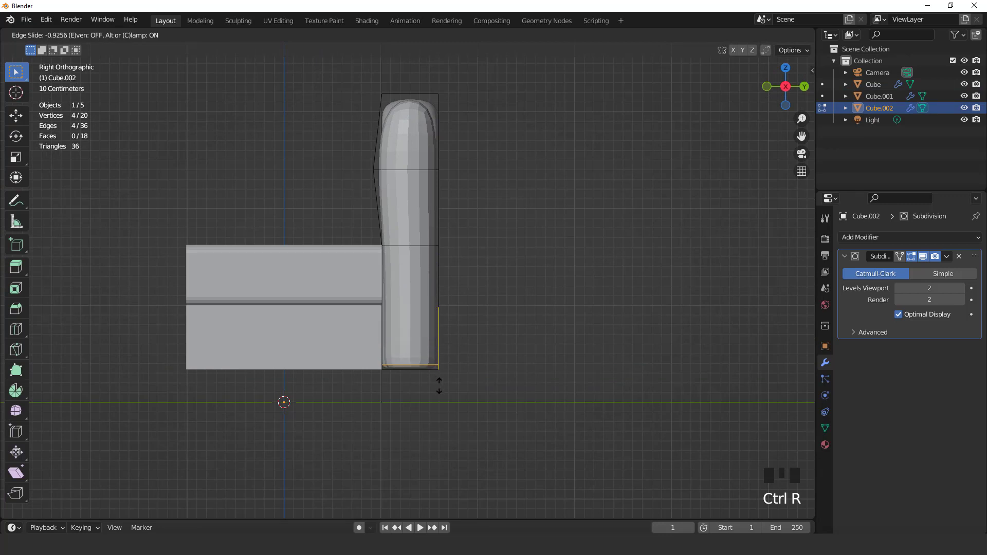
pyautogui.click(445, 390)
# Step: Add another supporting loop cut close to the end post's top, with a slide factor of about -0.959
pyautogui.scroll(-1, 421, 328)
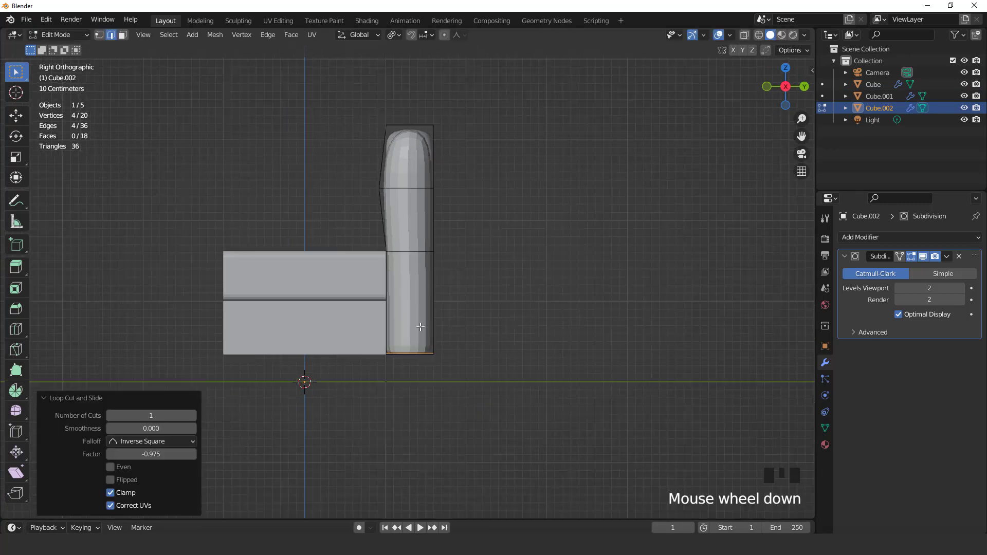
pyautogui.scroll(1, 420, 170)
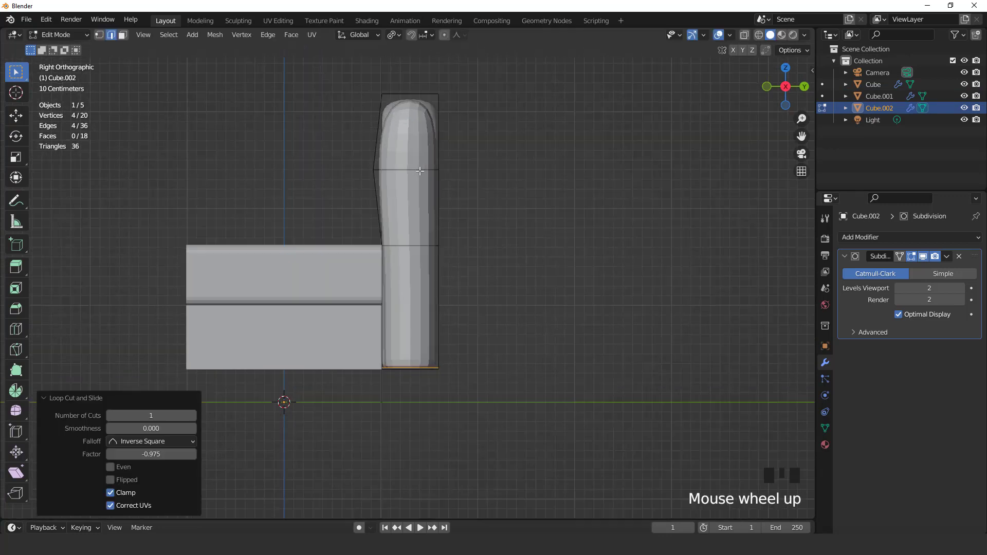
pyautogui.hotkey('ctrl', 'r')
pyautogui.click(423, 139)
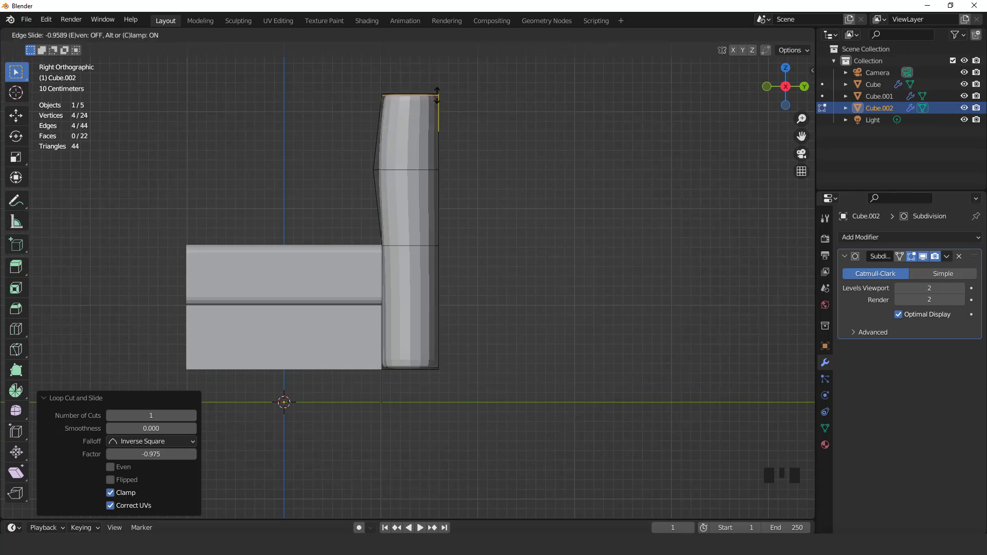
pyautogui.click(437, 95)
pyautogui.scroll(-1, 446, 217)
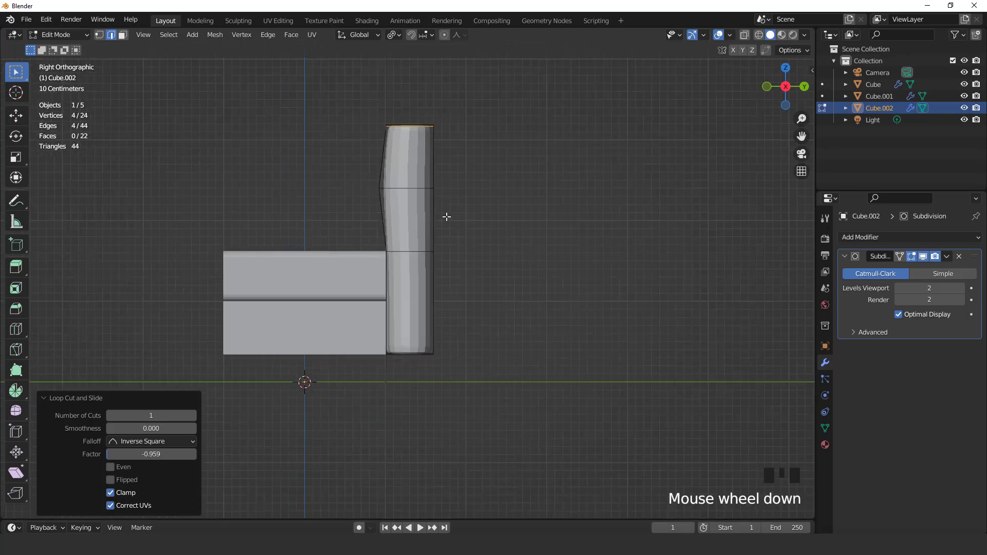
# Step: Add two evenly spaced vertical loop cuts across the end post's width, without sliding them
pyautogui.press('KP_1')
pyautogui.hotkey('ctrl', 'r')
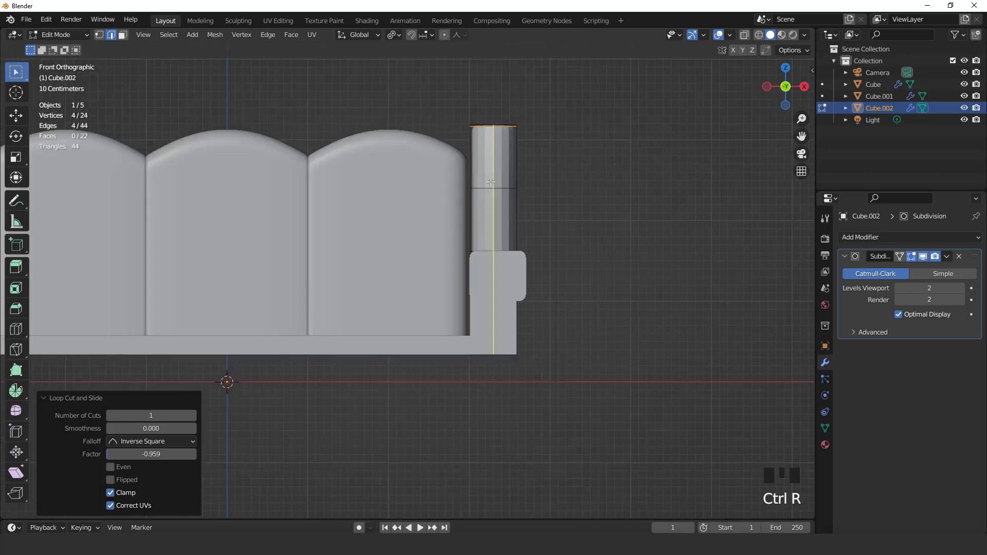
pyautogui.scroll(1, 491, 182)
pyautogui.click(491, 182)
pyautogui.rightClick(492, 182)
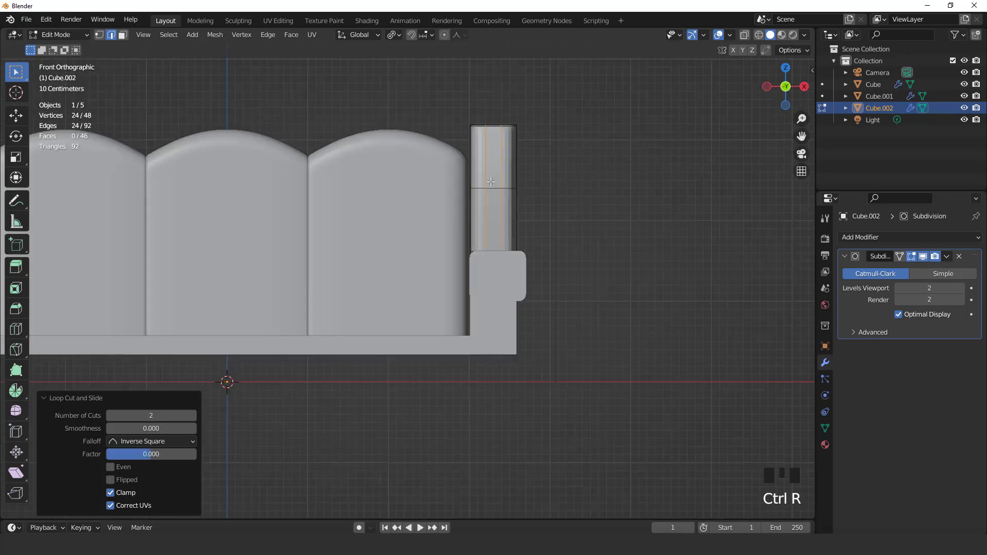
# Step: Set the transform pivot to Median Point and scale the two vertical loops apart along X by a factor of about 6.111
pyautogui.click(393, 35)
pyautogui.click(402, 85)
pyautogui.keyDown('shift'); pyautogui.moveTo(565, 148); pyautogui.dragTo(418, 209, button='middle'); pyautogui.keyUp('shift')
pyautogui.scroll(2, 404, 217)
pyautogui.scroll(2, 529, 203)
pyautogui.press('s')
pyautogui.press('x')
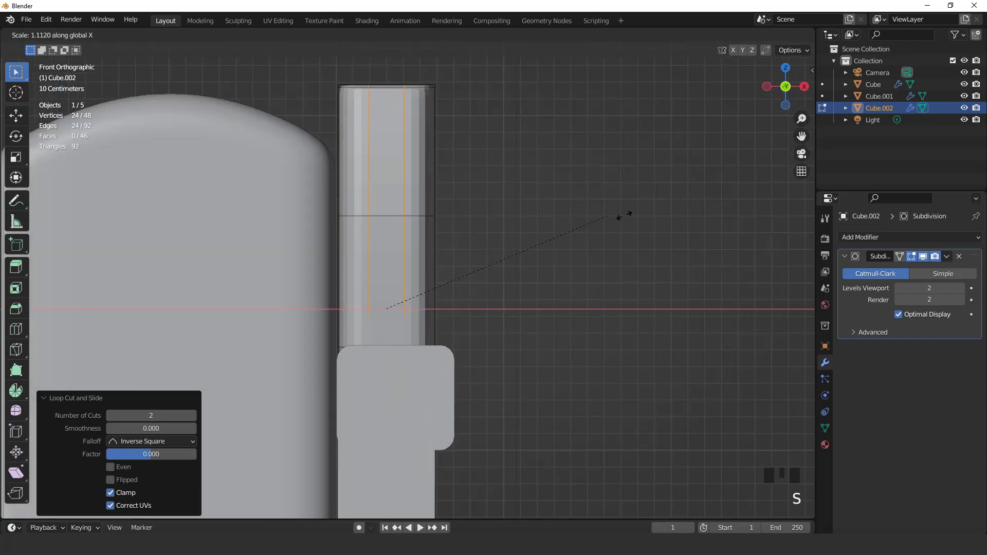
pyautogui.click(76, 198)
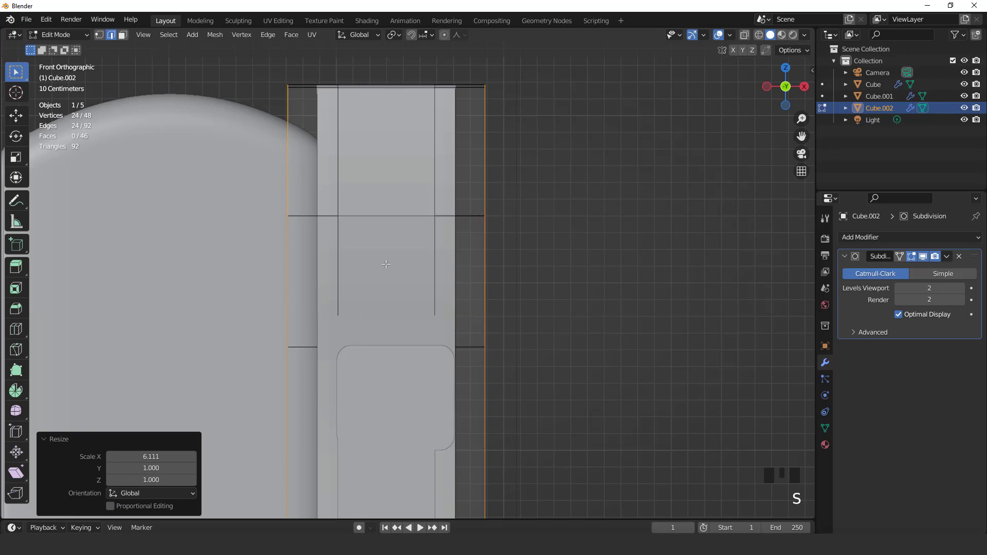
# Step: Undo the last scaling, hide the Subdivision modifier in the viewport, and scale the vertical loops apart along X by about 1.453
pyautogui.hotkey('ctrl', 'z')
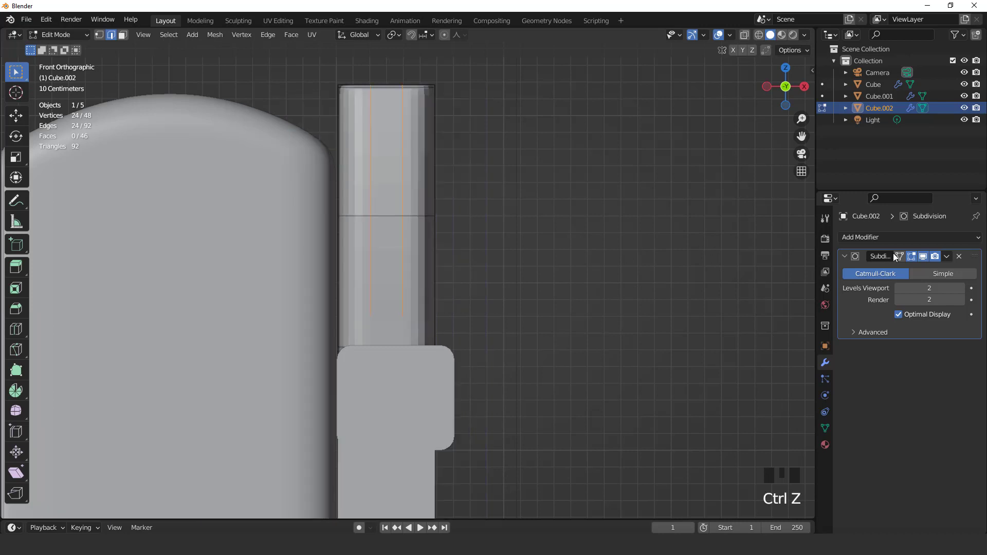
pyautogui.click(924, 256)
pyautogui.press('s')
pyautogui.press('x')
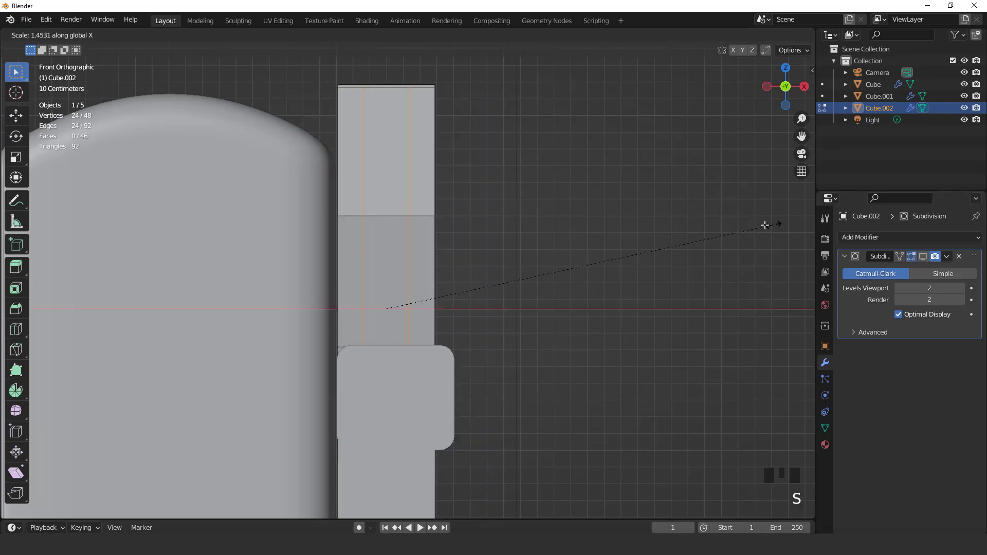
pyautogui.click(761, 222)
# Step: Scale the two vertical loops further apart along X, close to the post's side edges, and show the Subdivision modifier in the viewport again
pyautogui.scroll(-2, 581, 253)
pyautogui.press('s')
pyautogui.press('x')
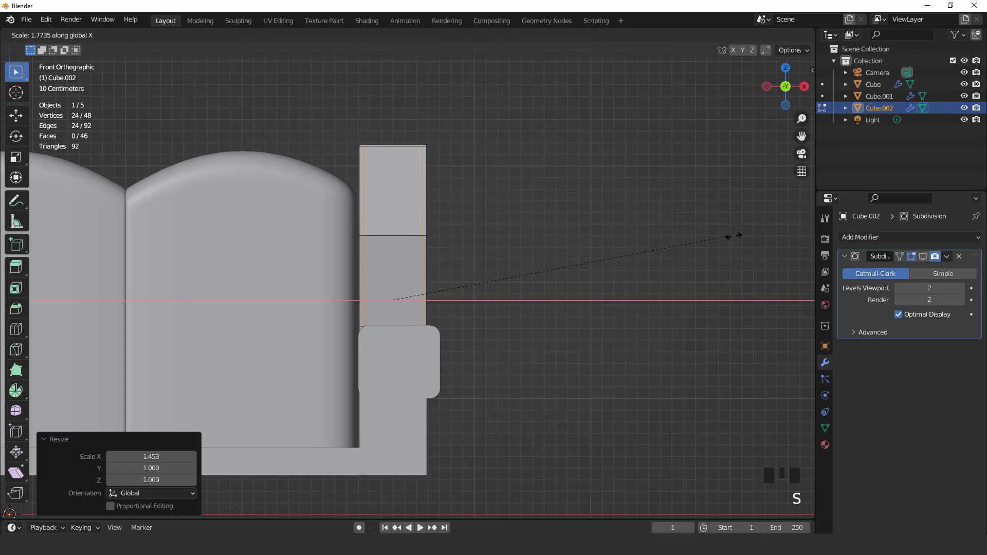
pyautogui.click(769, 242)
pyautogui.press('Tab')
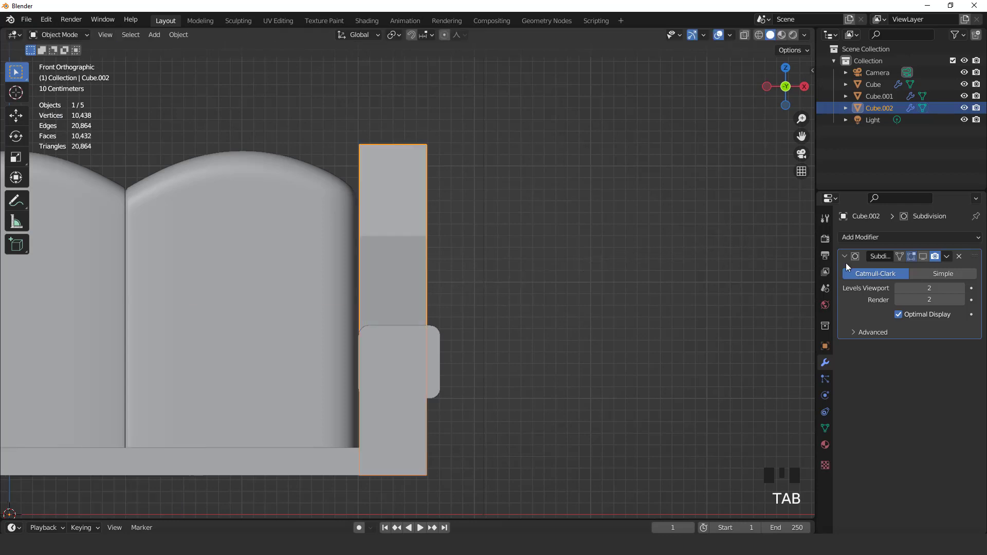
pyautogui.click(923, 256)
pyautogui.scroll(-2, 544, 278)
# Step: Select all vertices on the end post's backrest side through X-ray and move them along X by about -0.06 m, toward the backrest
pyautogui.press('Tab')
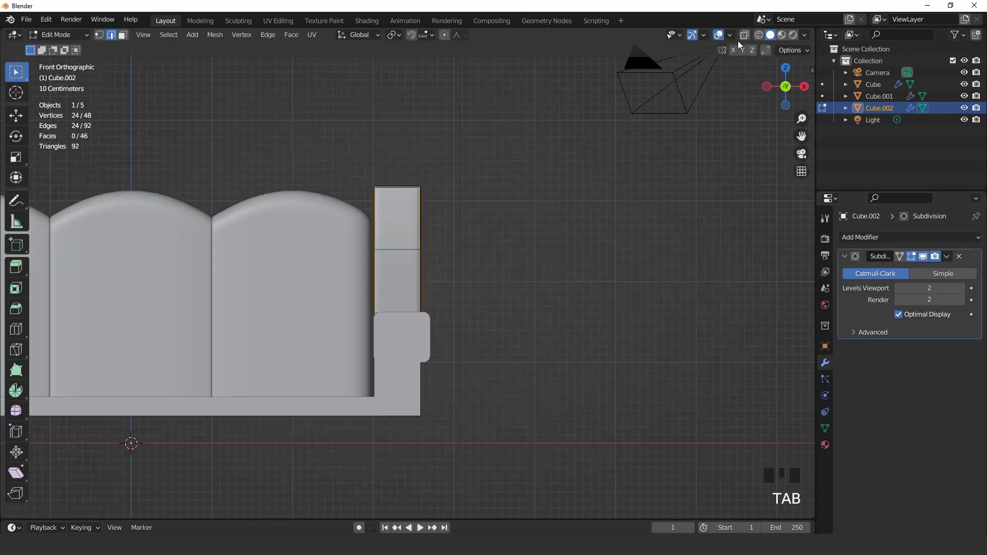
pyautogui.scroll(1, 379, 209)
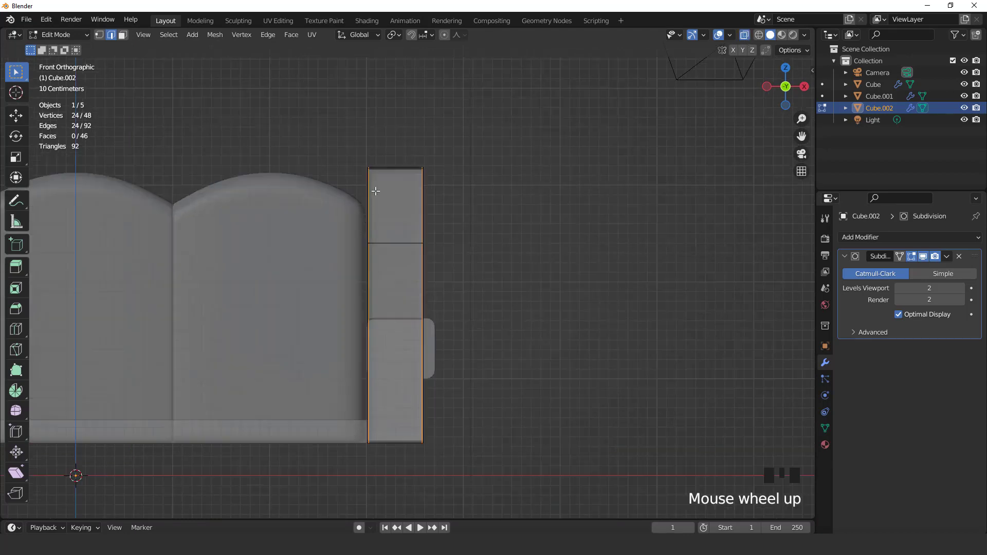
pyautogui.press('1')
pyautogui.moveTo(326, 115); pyautogui.dragTo(390, 457)
pyautogui.scroll(3, 502, 345)
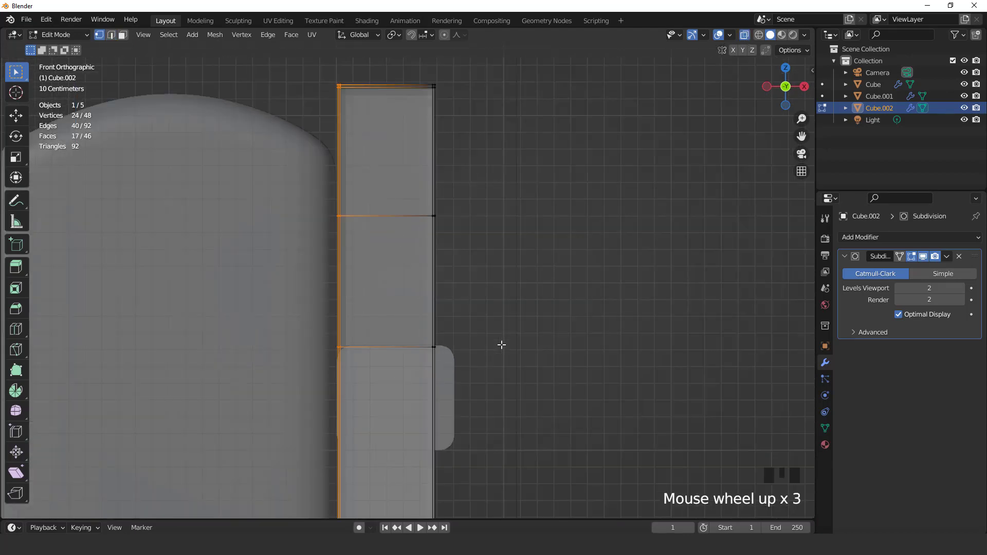
pyautogui.click(744, 34)
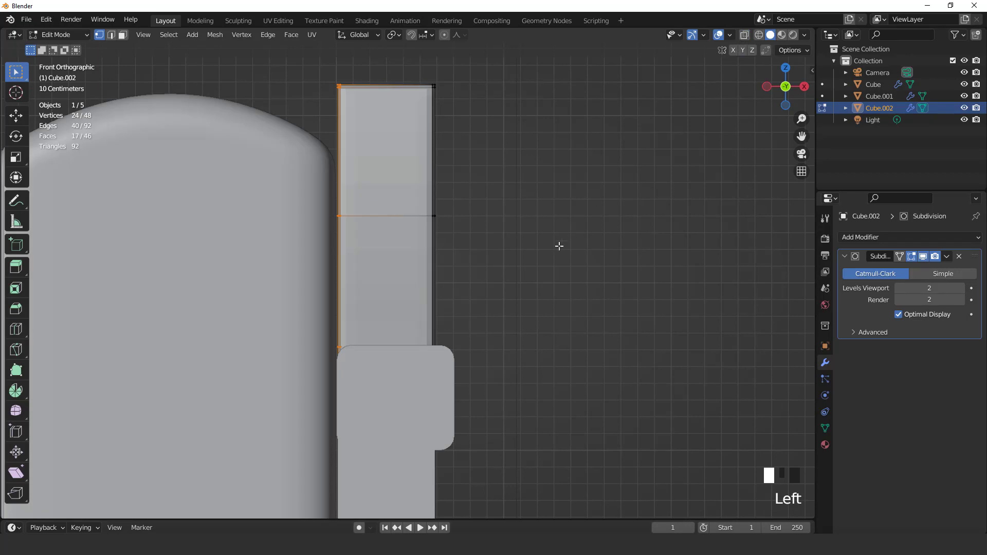
pyautogui.press('g')
pyautogui.press('x')
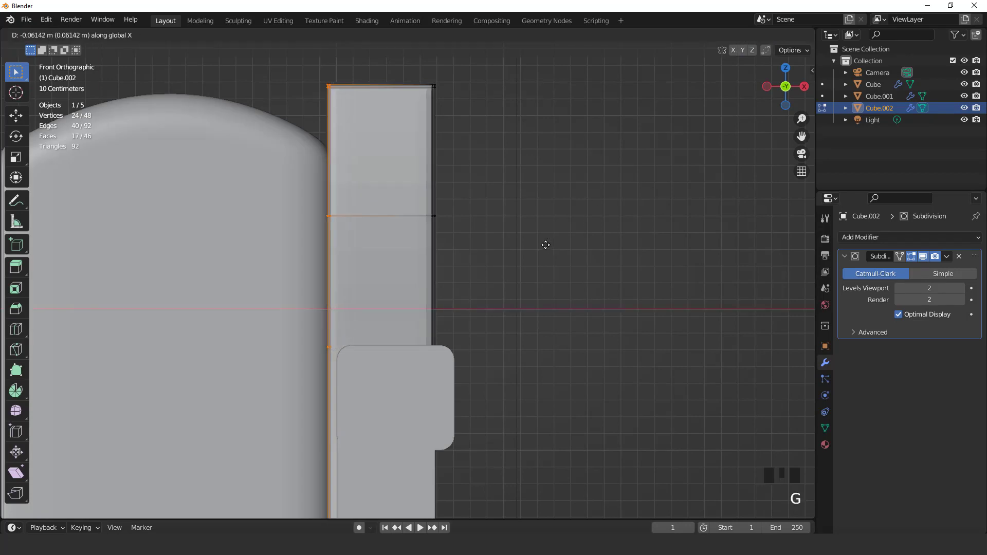
pyautogui.click(544, 243)
pyautogui.press('Tab')
pyautogui.scroll(-3, 555, 223)
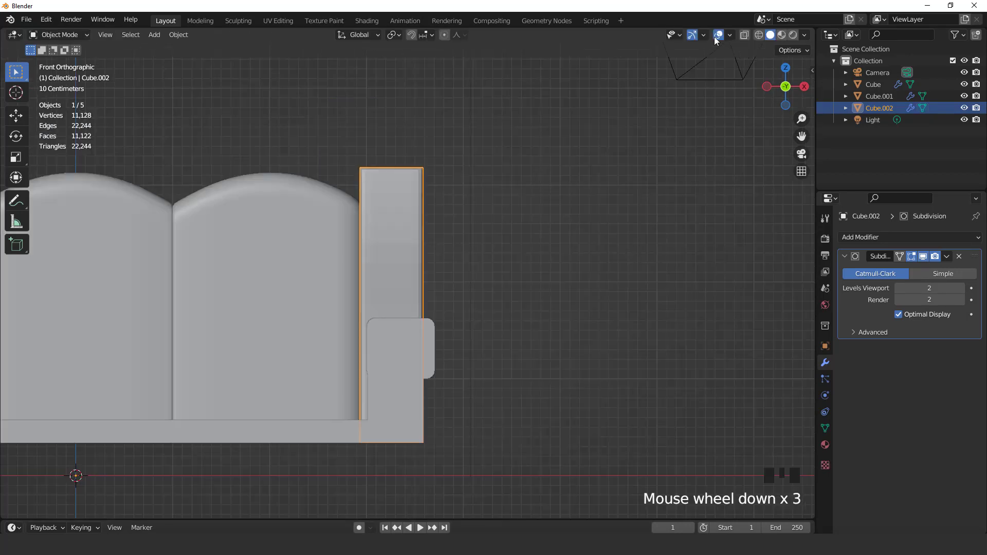
# Step: Select the end post's upper rear vertices through X-ray in the right side view and lower them by about 0.08 m along Z
pyautogui.click(717, 35)
pyautogui.moveTo(575, 246); pyautogui.dragTo(422, 239, button='middle')
pyautogui.scroll(1, 428, 242)
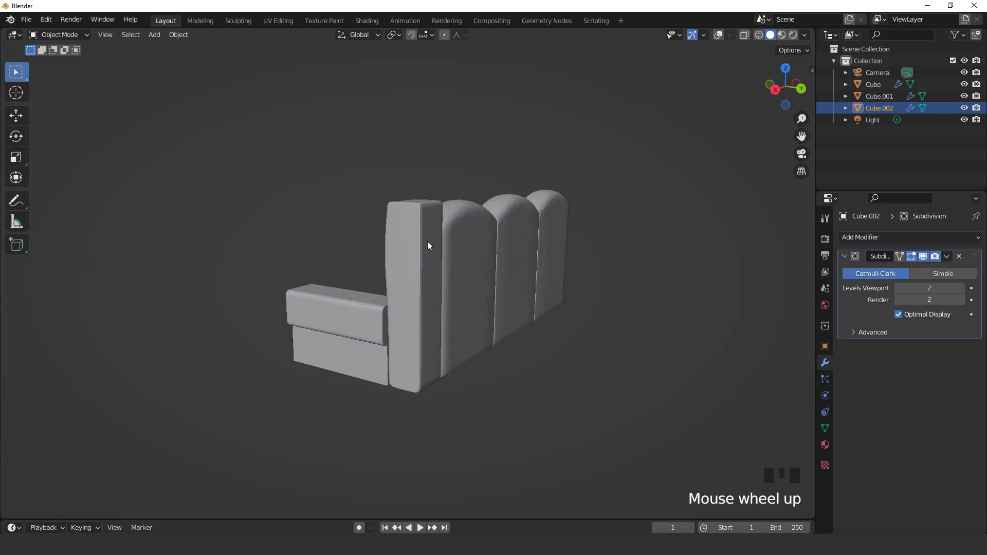
pyautogui.scroll(1, 427, 242)
pyautogui.press('KP_3')
pyautogui.press('Tab')
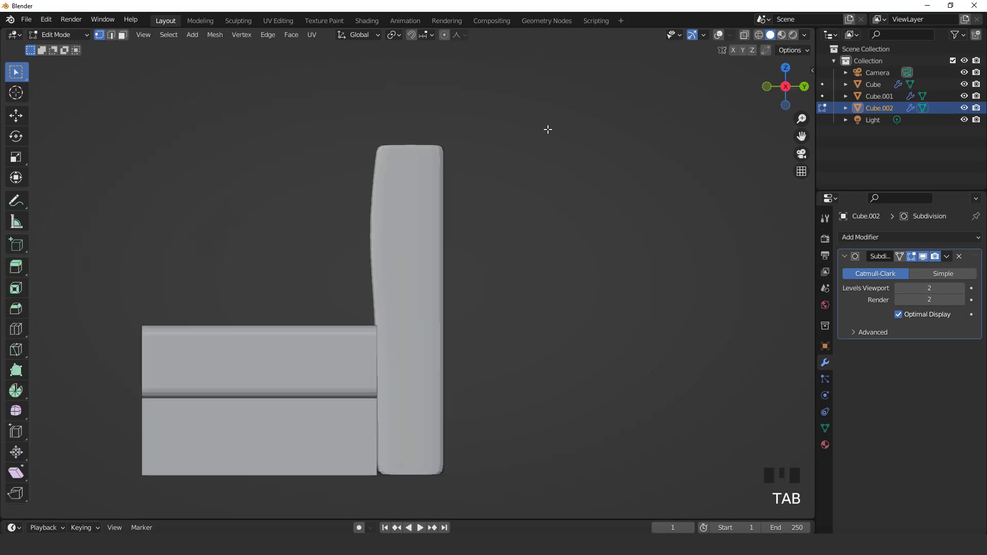
pyautogui.click(715, 36)
pyautogui.press('1')
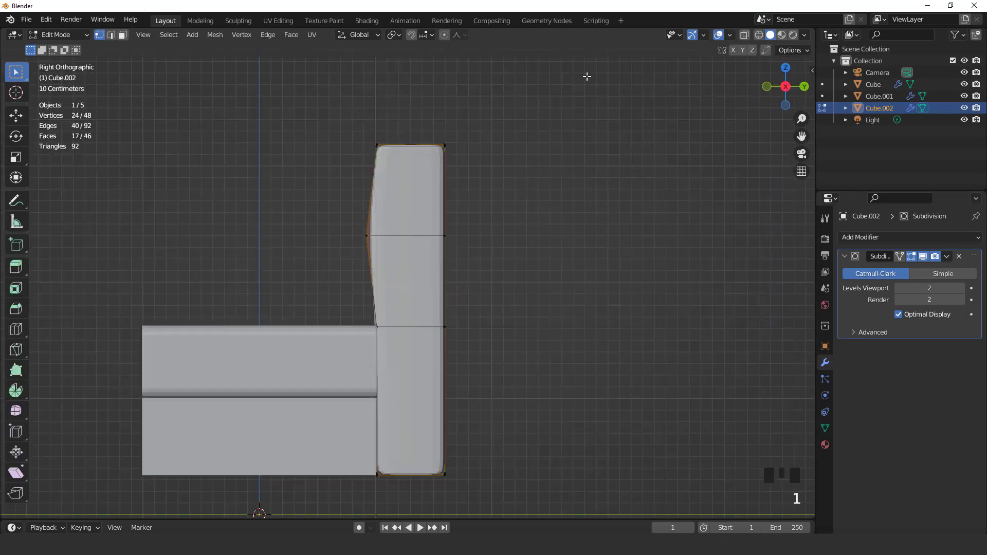
pyautogui.click(746, 36)
pyautogui.moveTo(418, 108); pyautogui.dragTo(489, 191)
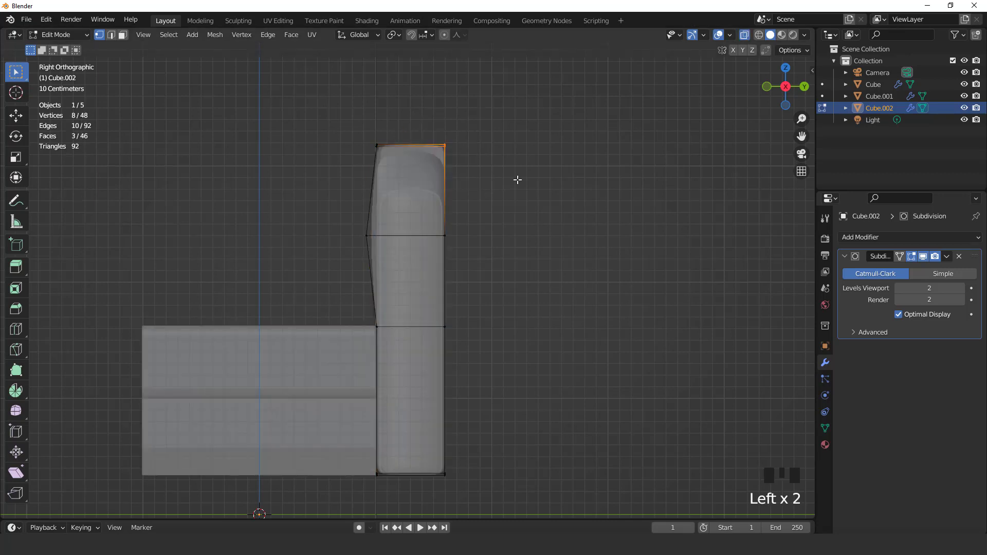
pyautogui.scroll(2, 518, 179)
pyautogui.press('g')
pyautogui.click(524, 193)
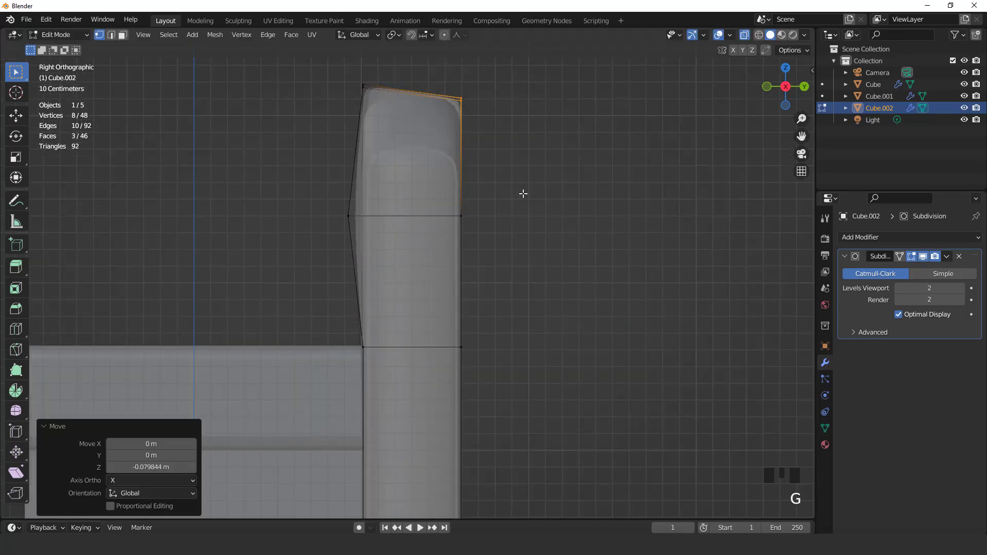
pyautogui.press('Tab')
pyautogui.click(740, 35)
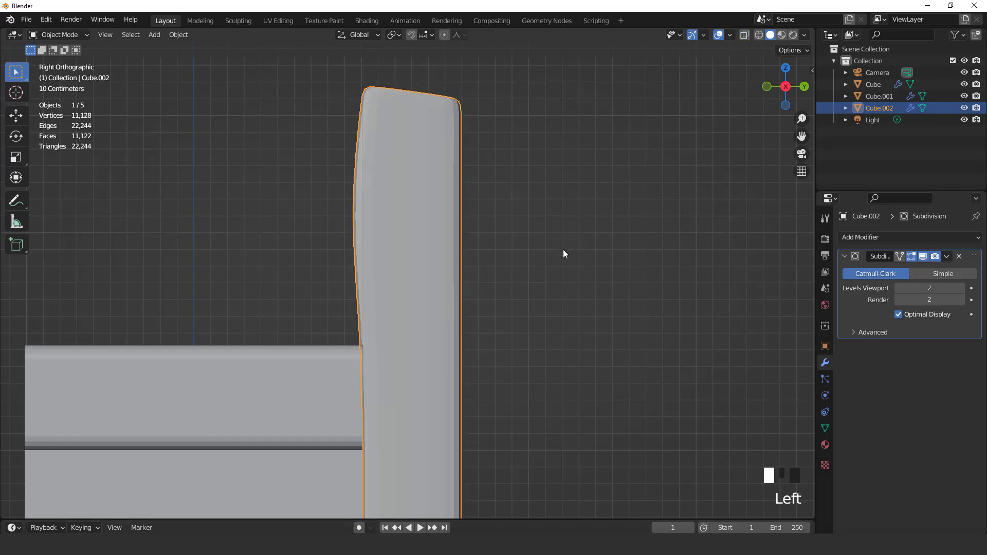
# Step: Raise the end post's viewport subdivision level to 3 and shade the post smooth
pyautogui.moveTo(563, 249); pyautogui.dragTo(421, 242, button='middle')
pyautogui.click(965, 289)
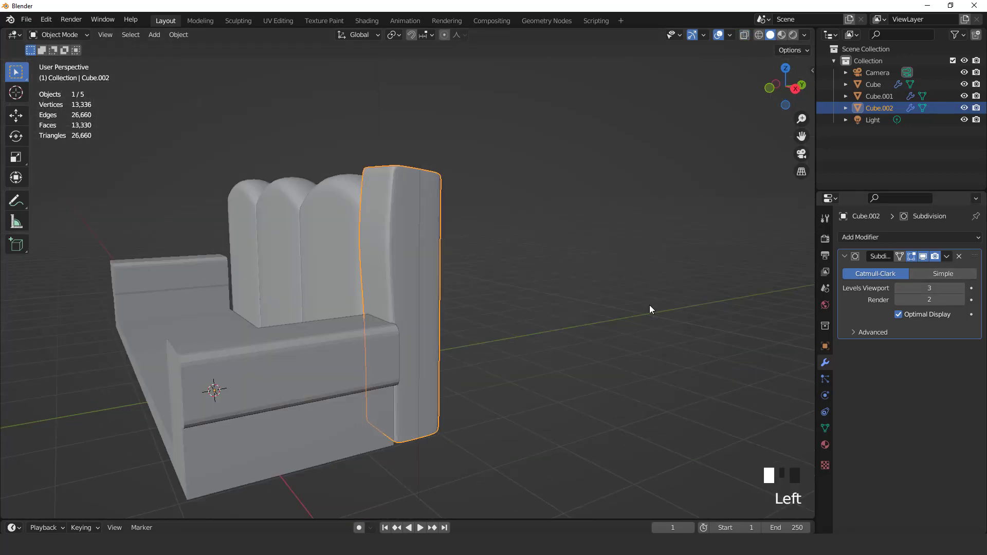
pyautogui.moveTo(649, 304); pyautogui.dragTo(534, 252, button='middle')
pyautogui.scroll(2, 531, 251)
pyautogui.rightClick(402, 220)
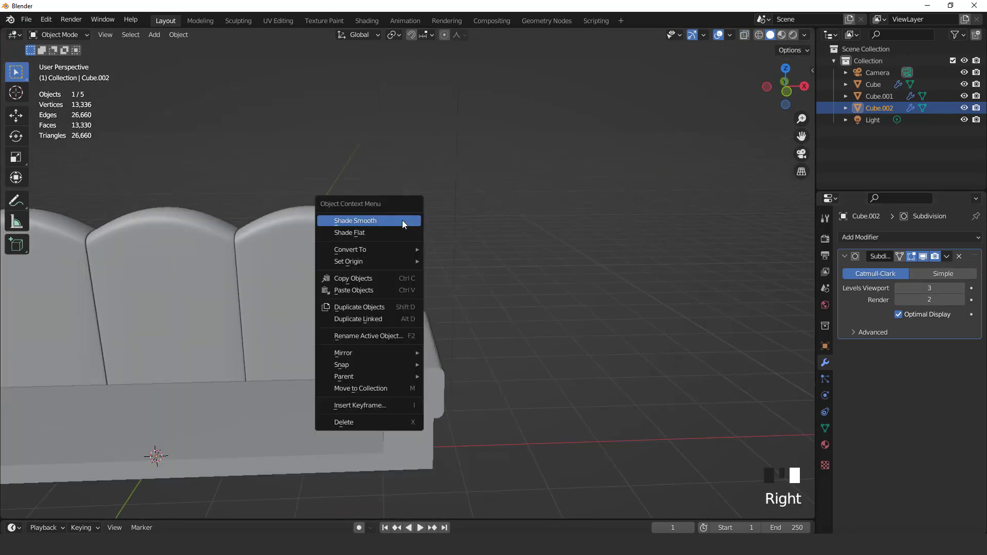
pyautogui.click(402, 220)
pyautogui.moveTo(402, 220); pyautogui.dragTo(344, 249, button='middle')
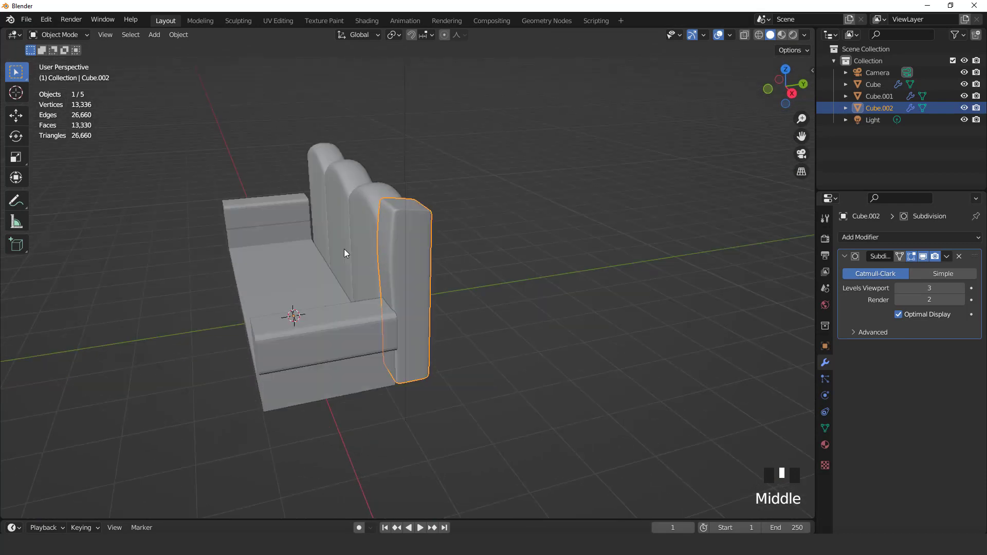
# Step: Dissolve the supporting edge loop just below the end post's top so the top rounds off
pyautogui.scroll(3, 413, 247)
pyautogui.press('Tab')
pyautogui.scroll(1, 417, 218)
pyautogui.press('2')
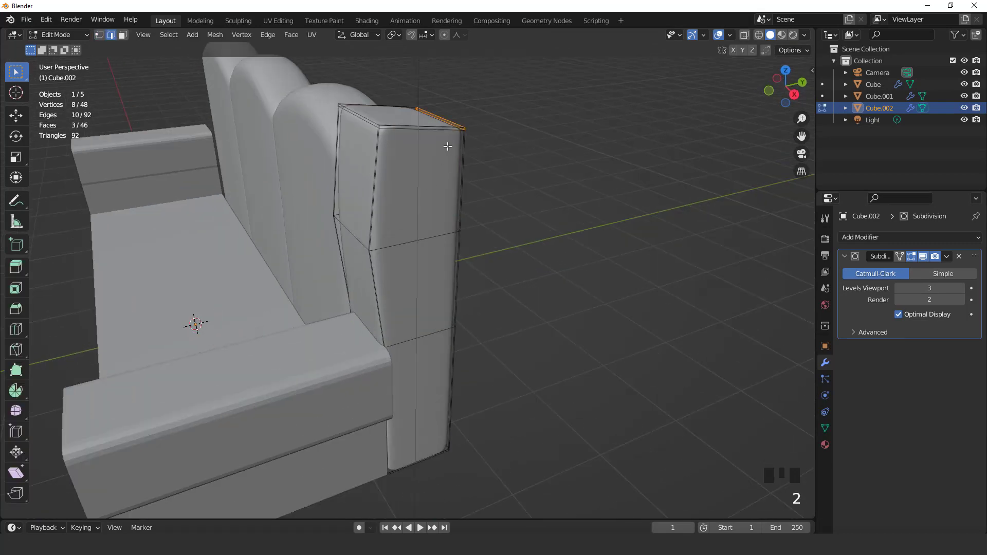
pyautogui.click(435, 128)
pyautogui.click(407, 128)
pyautogui.doubleClick(437, 129)
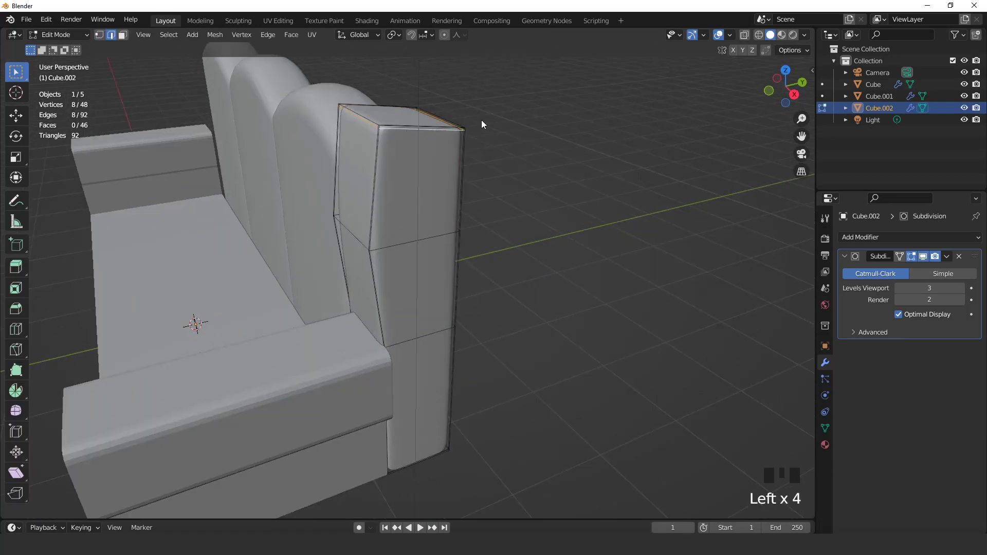
pyautogui.rightClick(482, 119)
pyautogui.click(452, 389)
pyautogui.press('Tab')
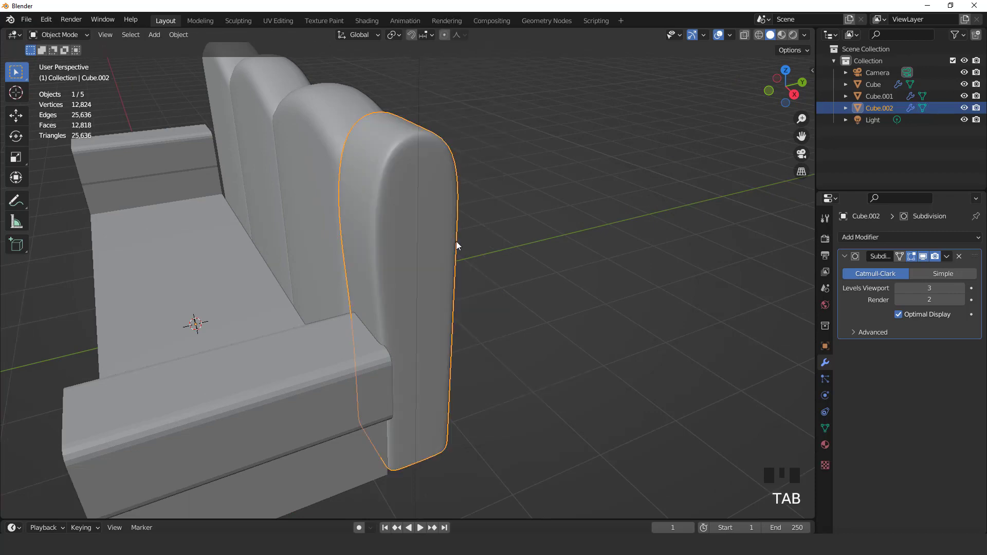
# Step: Select the end post's middle front edge and move it forward along Y by about -0.04 m in the right side view
pyautogui.moveTo(455, 242); pyautogui.dragTo(383, 249, button='middle')
pyautogui.press('Tab')
pyautogui.click(364, 243)
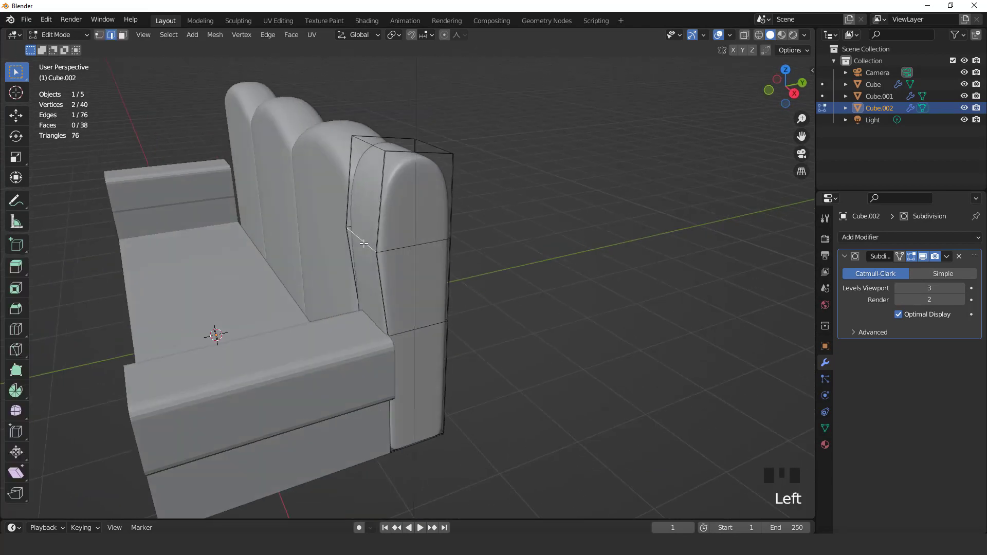
pyautogui.press('KP_3')
pyautogui.scroll(1, 364, 244)
pyautogui.press('g')
pyautogui.press('y')
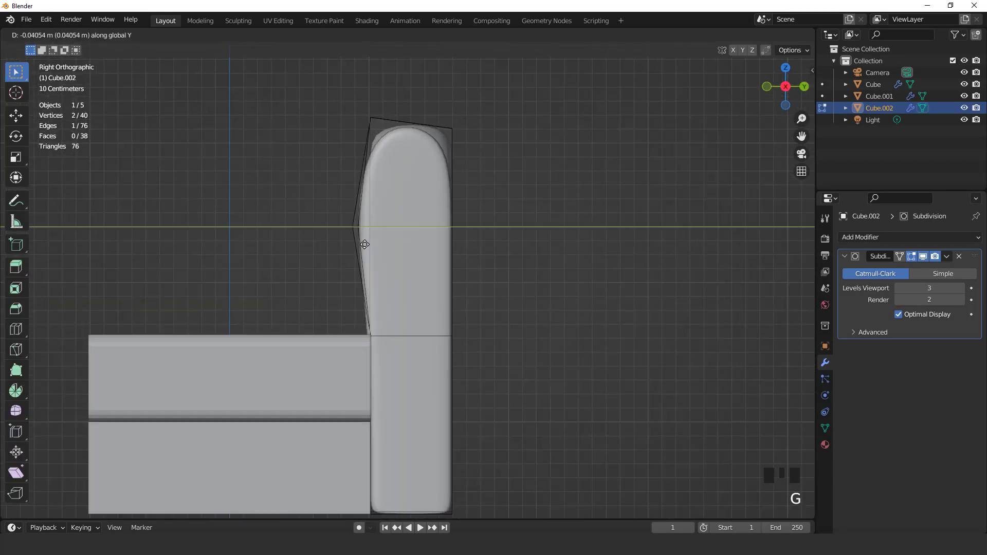
pyautogui.click(356, 244)
pyautogui.press('Tab')
pyautogui.scroll(-1, 382, 242)
pyautogui.moveTo(382, 242); pyautogui.dragTo(478, 263, button='middle')
# Step: Add a Mirror modifier to the end post
pyautogui.scroll(-2, 479, 264)
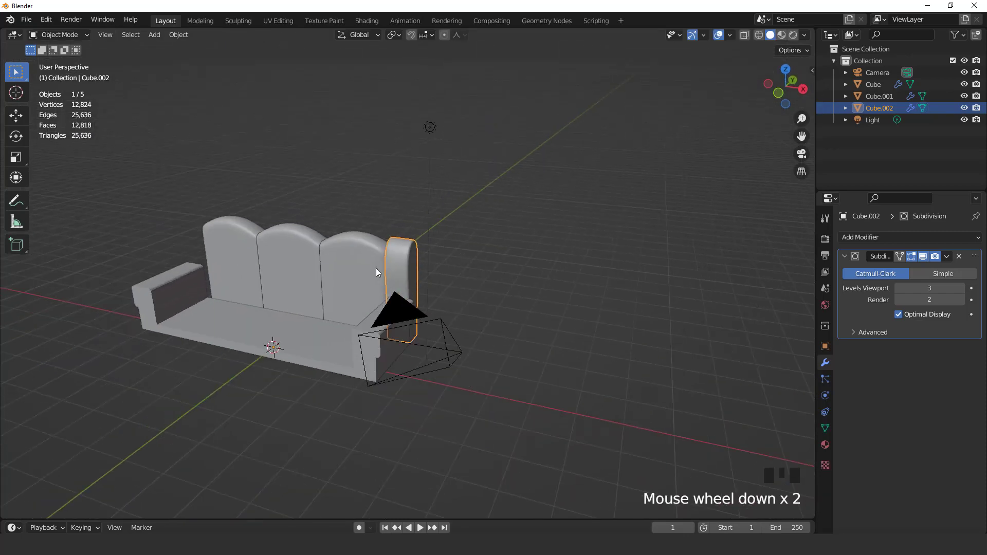
pyautogui.keyDown('shift'); pyautogui.moveTo(376, 268); pyautogui.dragTo(532, 236, button='middle'); pyautogui.keyUp('shift')
pyautogui.scroll(1, 532, 236)
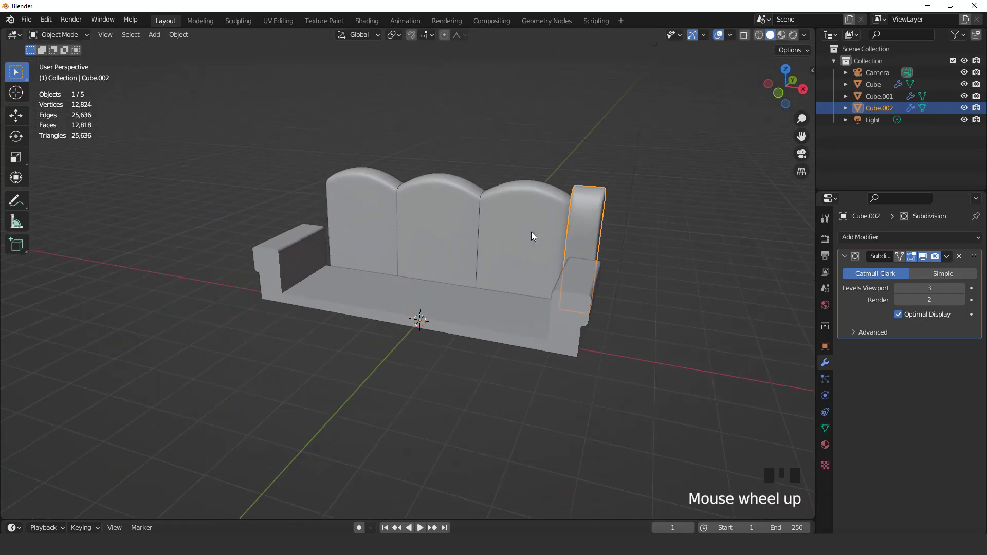
pyautogui.click(855, 234)
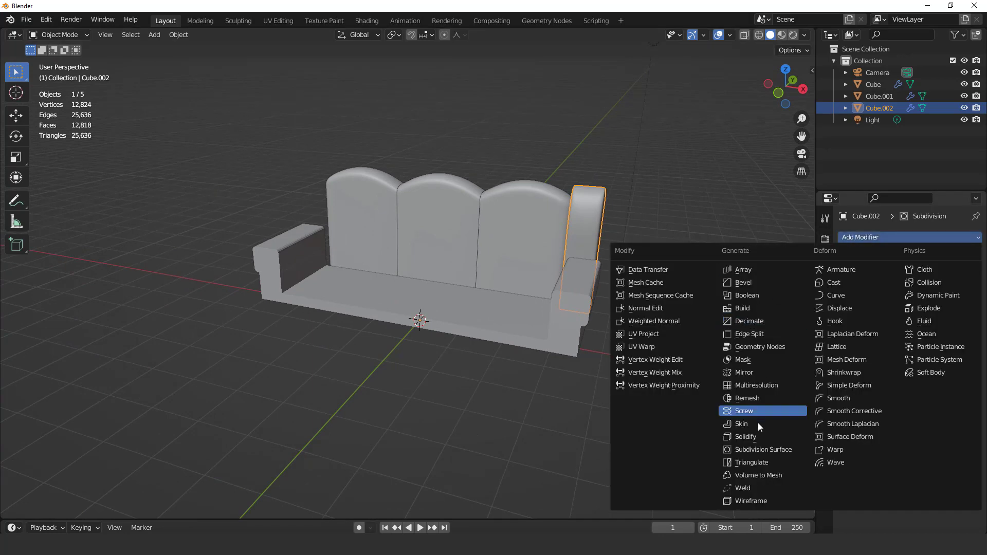
pyautogui.click(752, 373)
# Step: Duplicate the sofa base's centre and outer bottom edges in place and separate the copies into a new object
pyautogui.moveTo(581, 309); pyautogui.dragTo(414, 291, button='middle')
pyautogui.click(417, 301)
pyautogui.press('Tab')
pyautogui.press('2')
pyautogui.click(441, 294)
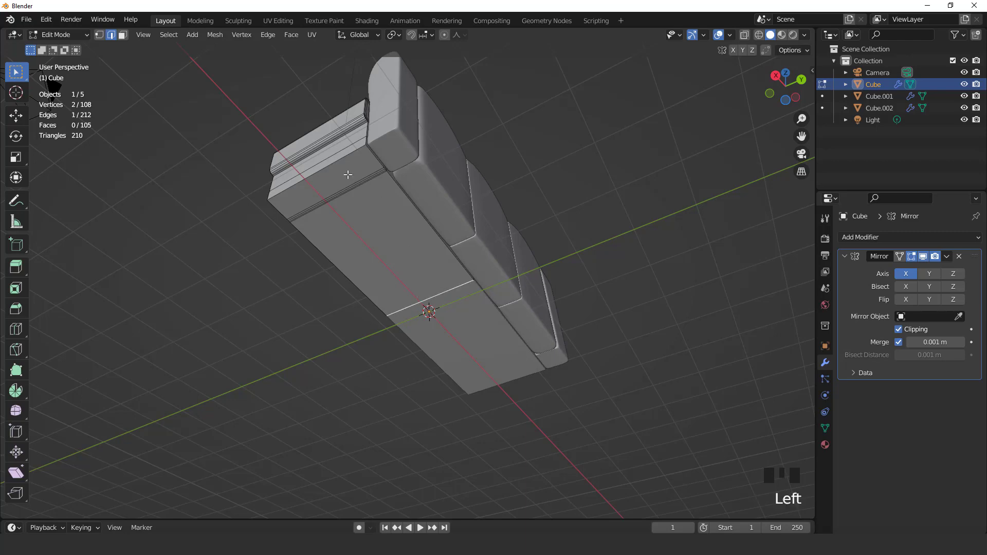
pyautogui.keyDown('shift'); pyautogui.click(339, 162); pyautogui.keyUp('shift')
pyautogui.moveTo(340, 162); pyautogui.dragTo(507, 258, button='middle')
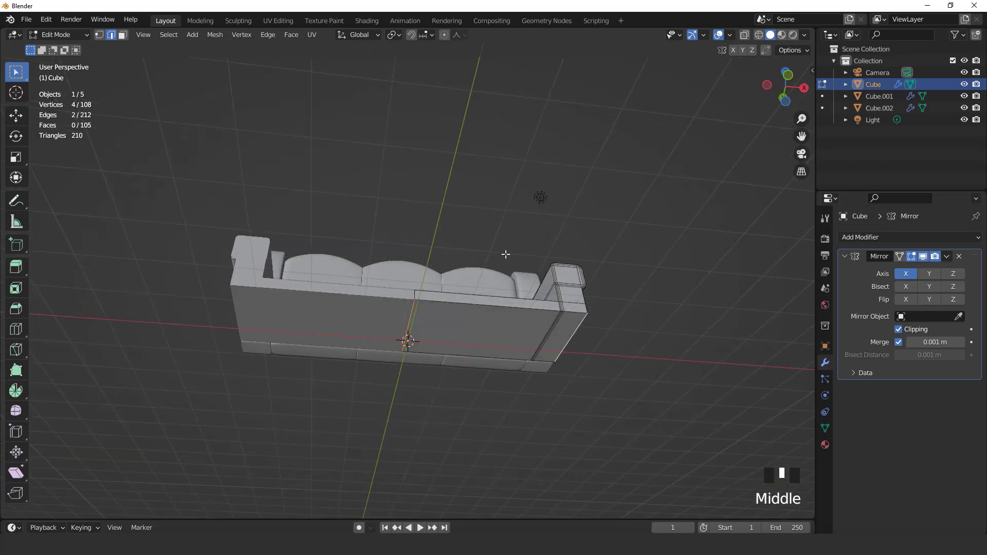
pyautogui.scroll(2, 506, 254)
pyautogui.hotkey('shift', 'd')
pyautogui.rightClick(506, 254)
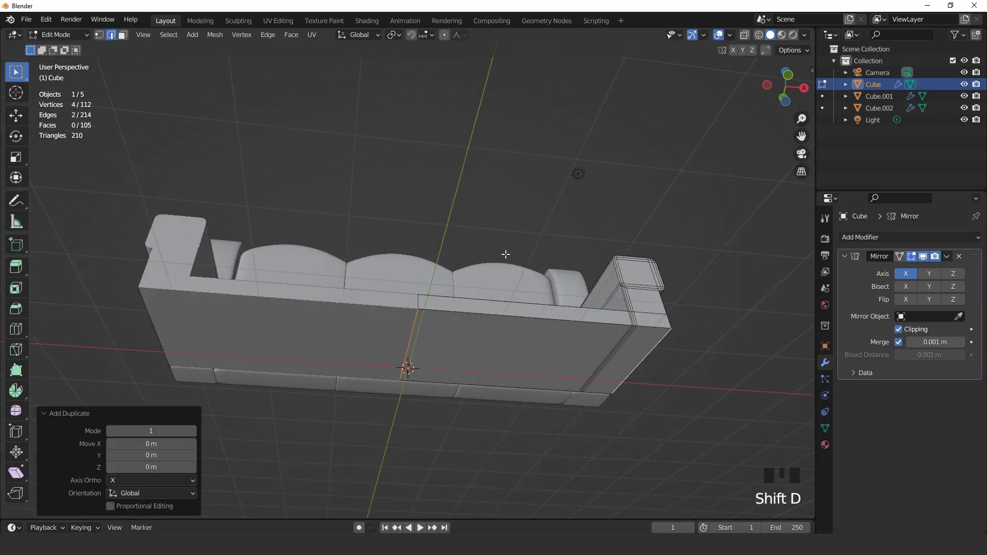
pyautogui.press('p')
pyautogui.click(505, 254)
pyautogui.press('Tab')
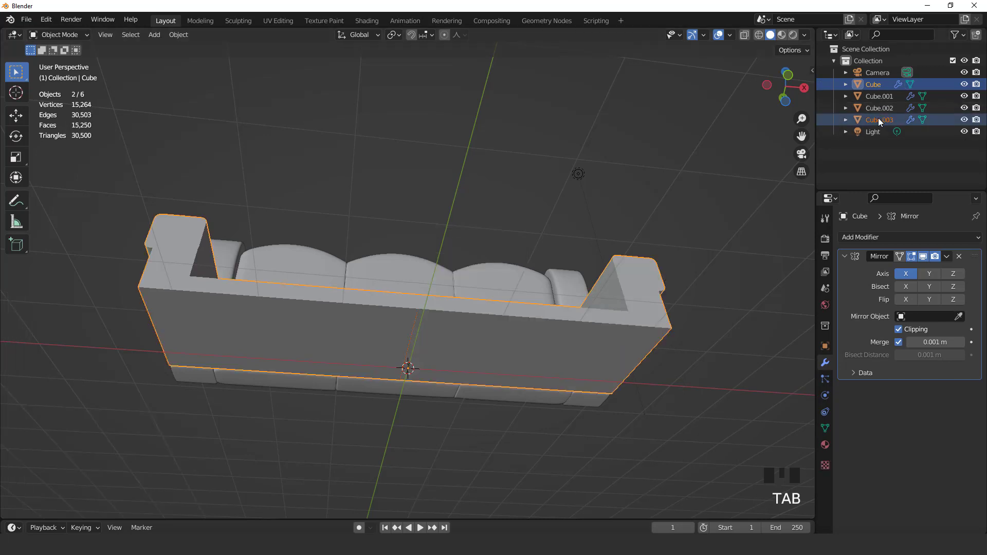
# Step: Edit the separated edges object and fill a face between its two edges across the base's underside
pyautogui.click(879, 120)
pyautogui.scroll(-1, 630, 264)
pyautogui.press('Tab')
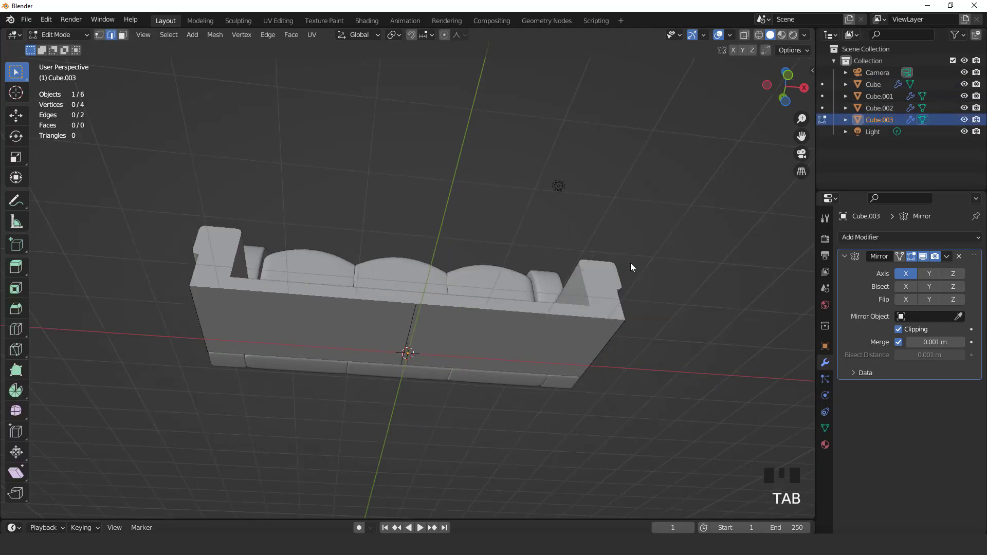
pyautogui.press('a')
pyautogui.press('f')
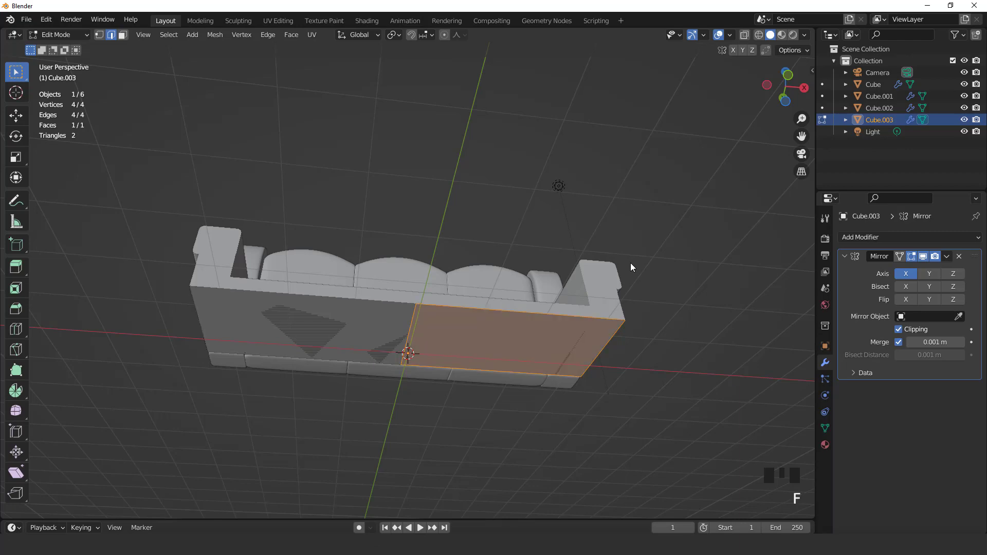
# Step: Move the underside panel's rear edge back along Y by about 0.56 m to the backrest's rear in the right side view
pyautogui.press('KP_3')
pyautogui.scroll(5, 597, 302)
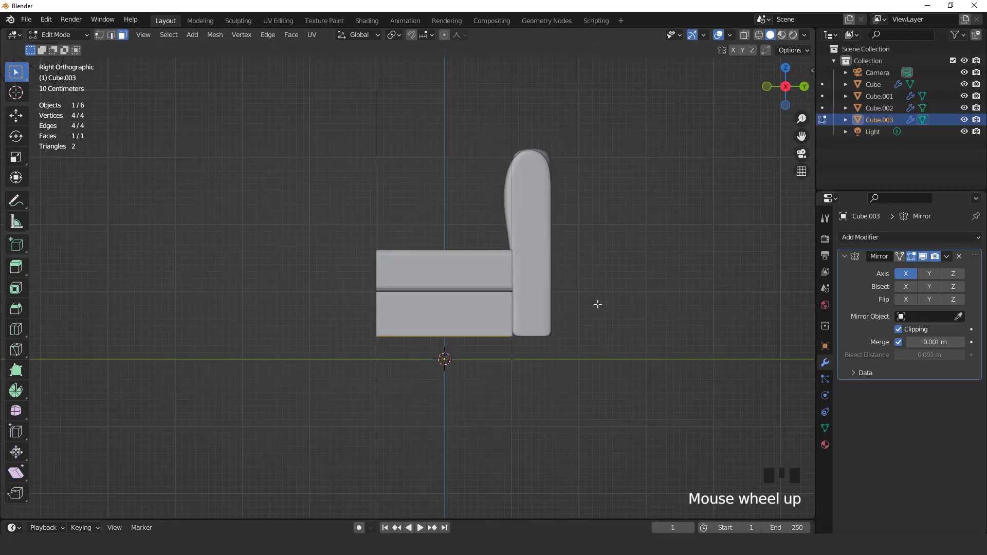
pyautogui.keyDown('shift'); pyautogui.moveTo(598, 304); pyautogui.dragTo(730, 85, button='middle'); pyautogui.keyUp('shift')
pyautogui.click(745, 34)
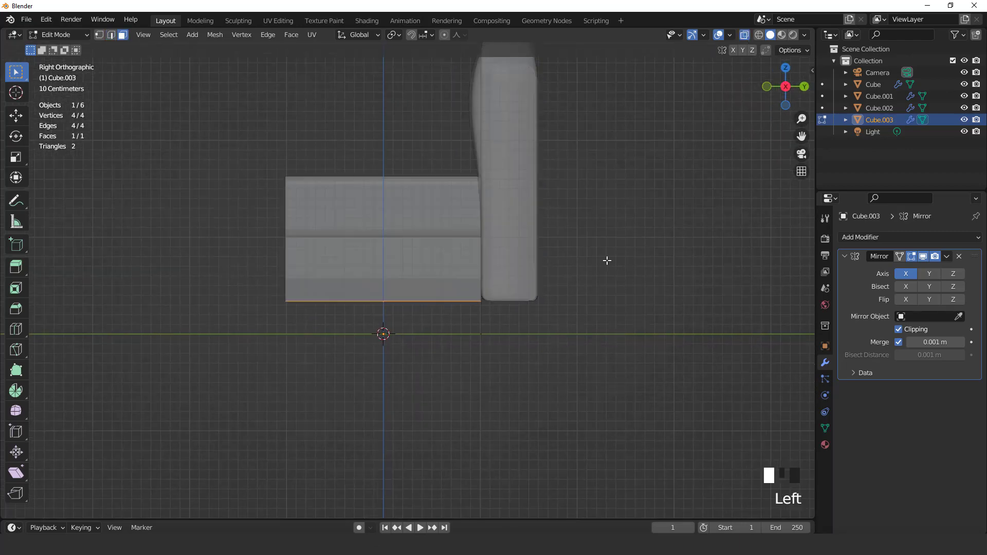
pyautogui.scroll(2, 606, 261)
pyautogui.press('1')
pyautogui.moveTo(479, 266); pyautogui.dragTo(532, 357)
pyautogui.scroll(1, 571, 347)
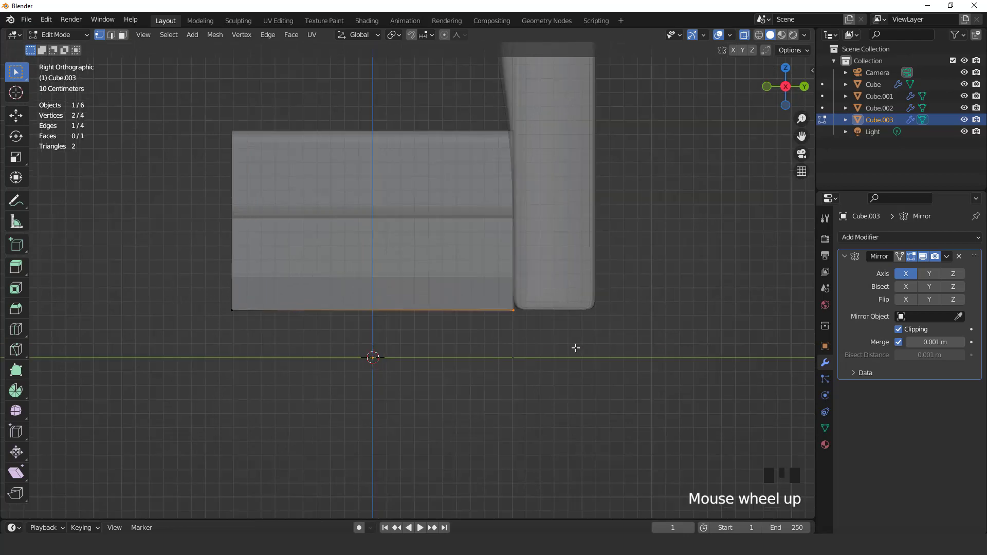
pyautogui.press('g')
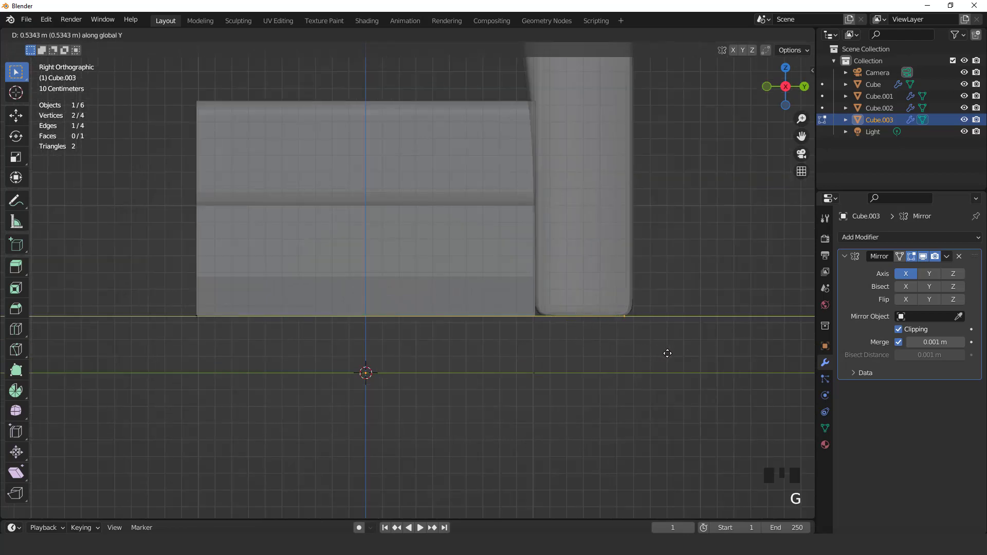
pyautogui.click(628, 367)
pyautogui.scroll(-2, 628, 367)
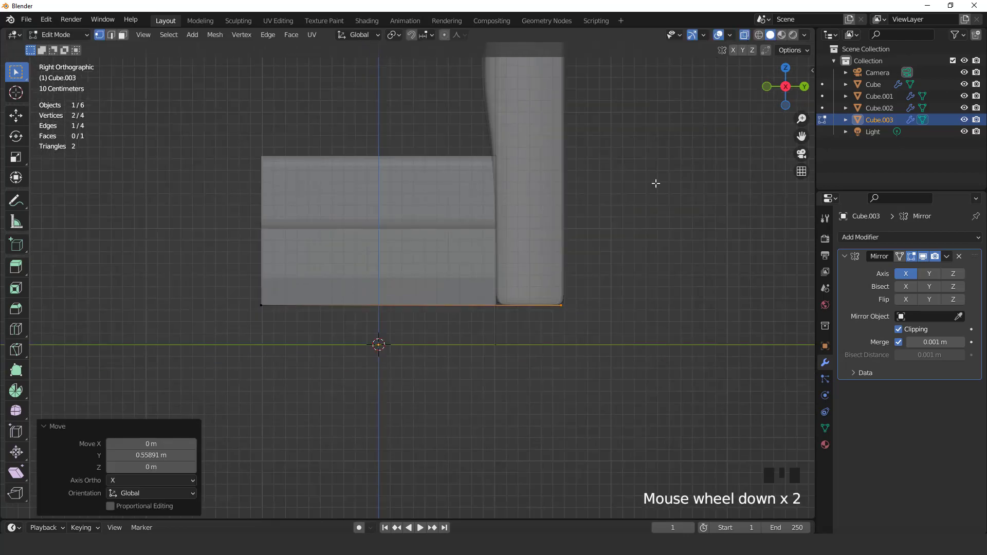
# Step: Isolate the underside panel in local view and apply its Mirror modifier
pyautogui.press('KP_Divide')
pyautogui.click(744, 36)
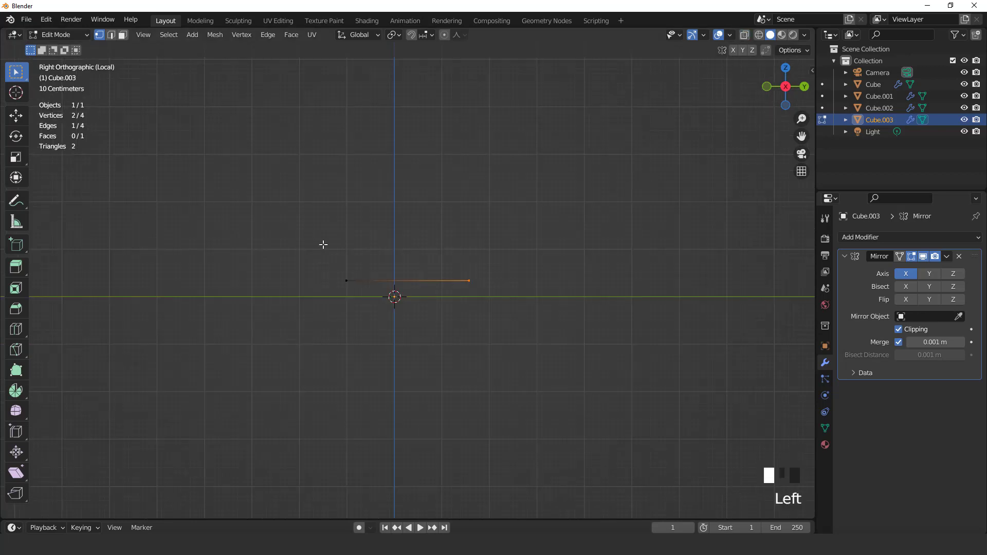
pyautogui.moveTo(322, 245); pyautogui.dragTo(436, 268, button='middle')
pyautogui.press('Tab')
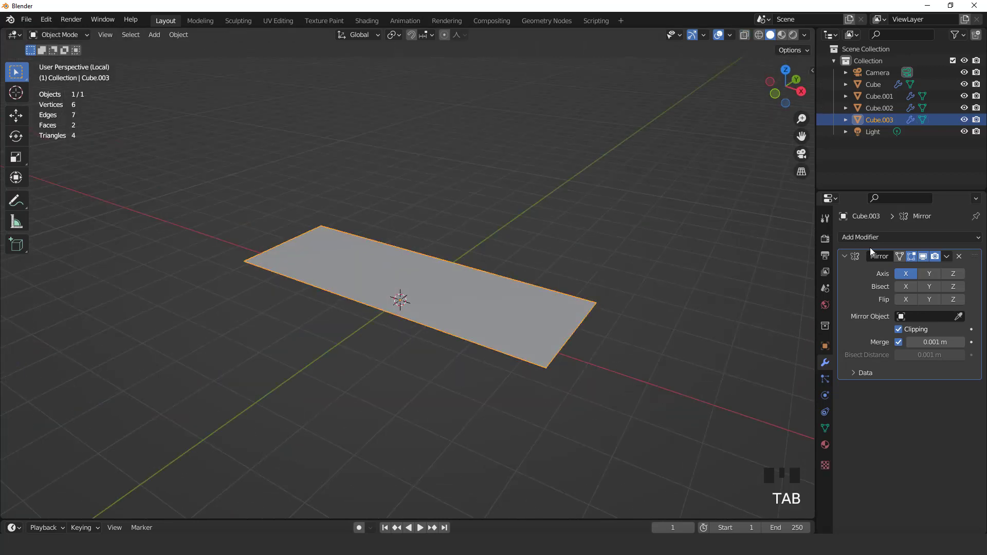
pyautogui.click(945, 258)
pyautogui.click(916, 273)
# Step: Dissolve the panel's centre edge so its two halves form a single face
pyautogui.press('Tab')
pyautogui.press('KP_7')
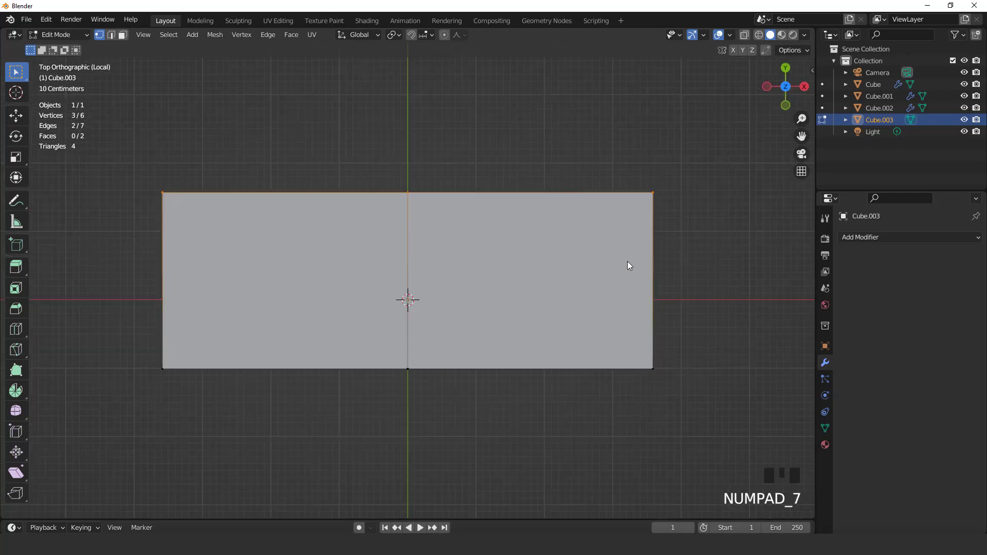
pyautogui.press('3')
pyautogui.click(419, 232)
pyautogui.rightClick(394, 132)
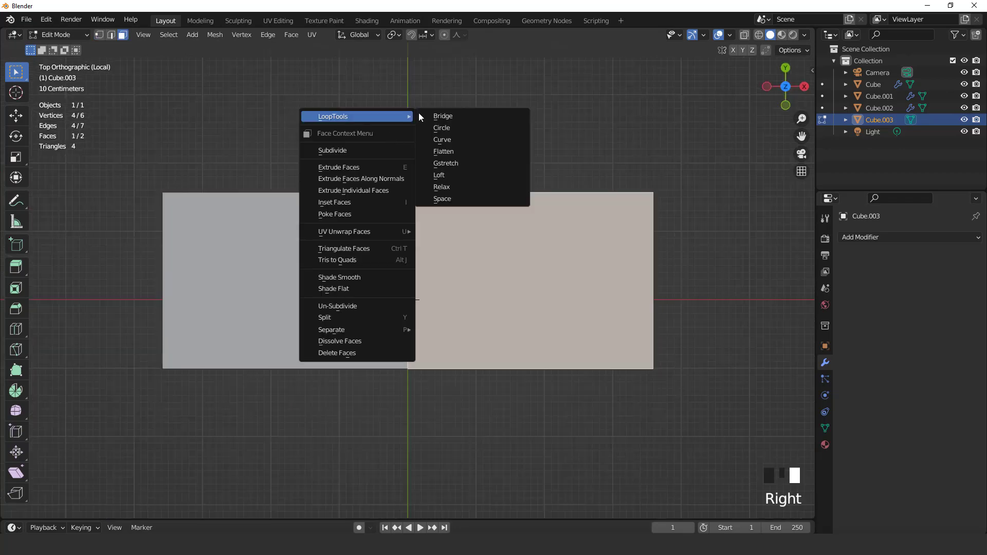
pyautogui.press('2')
pyautogui.click(409, 206)
pyautogui.rightClick(325, 149)
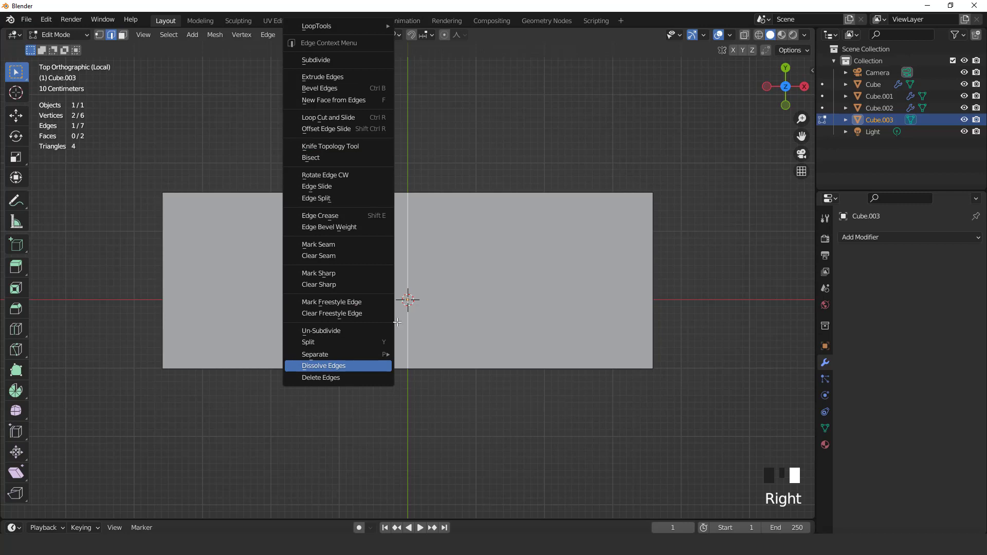
pyautogui.press('Return')
# Step: Add two evenly spaced loop cuts dividing the panel's length into three faces
pyautogui.scroll(-2, 432, 302)
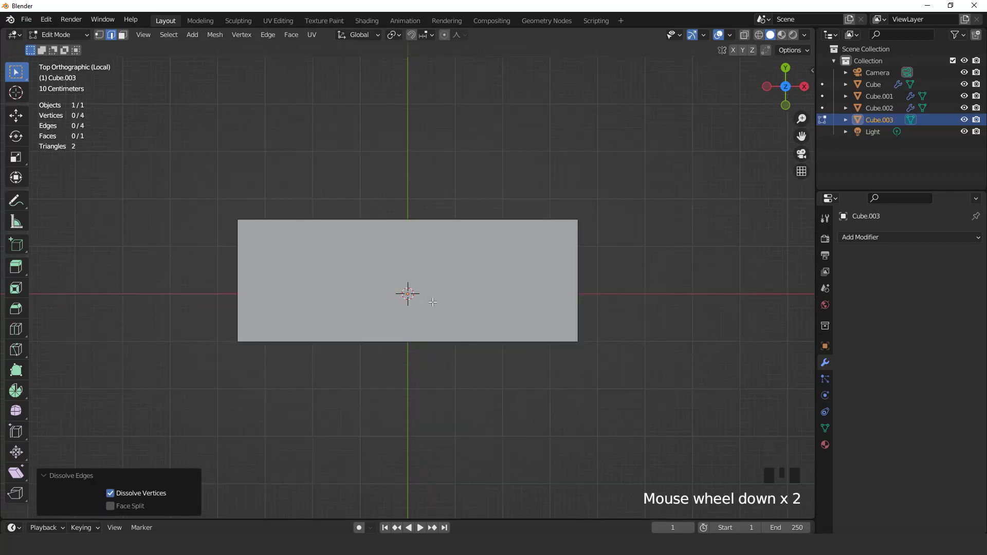
pyautogui.hotkey('ctrl', 'r')
pyautogui.scroll(1, 427, 231)
pyautogui.click(427, 231)
pyautogui.rightClick(428, 231)
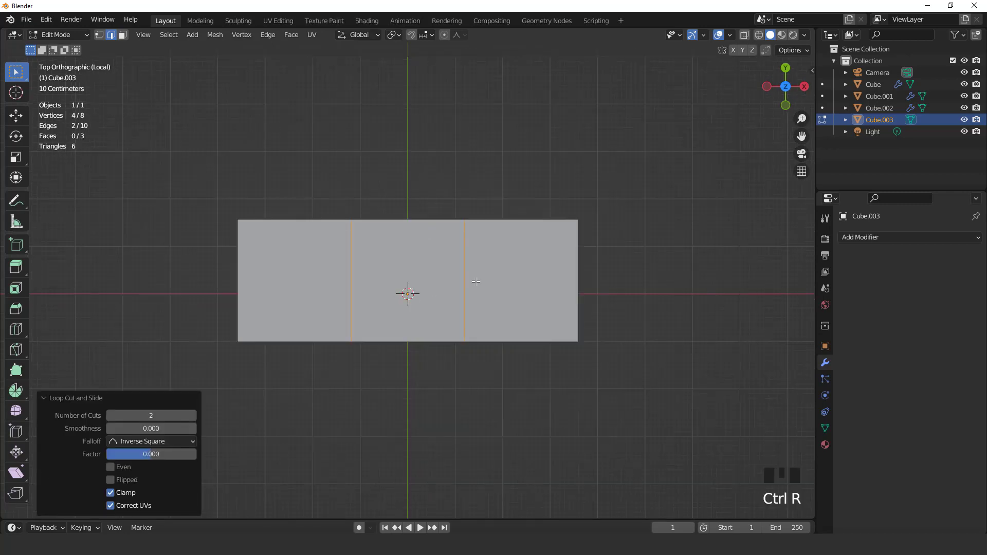
pyautogui.scroll(2, 476, 282)
pyautogui.scroll(-2, 477, 282)
# Step: Subdivide all the panel's faces with 30 cuts
pyautogui.press('a')
pyautogui.press('3')
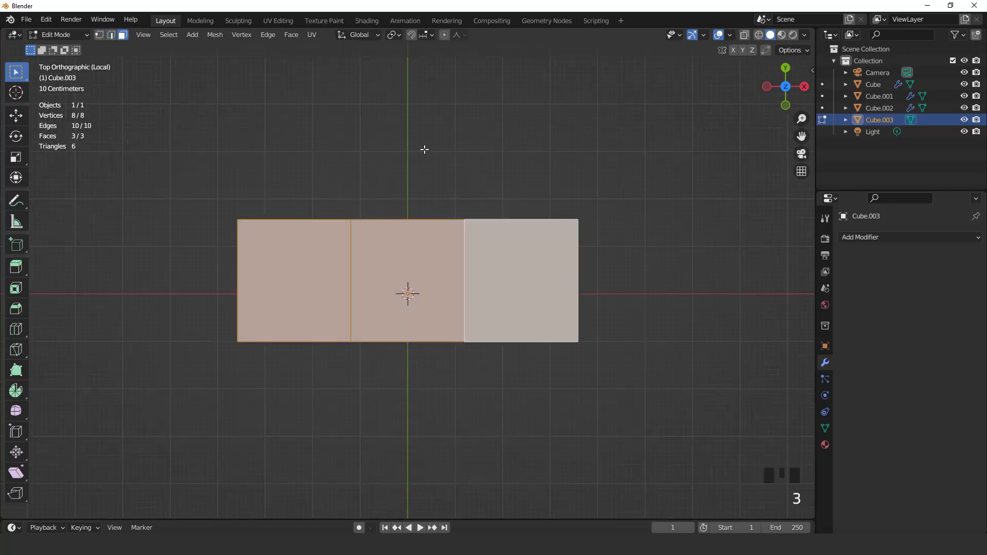
pyautogui.moveTo(424, 149); pyautogui.dragTo(387, 166, button='right')
pyautogui.click(172, 433)
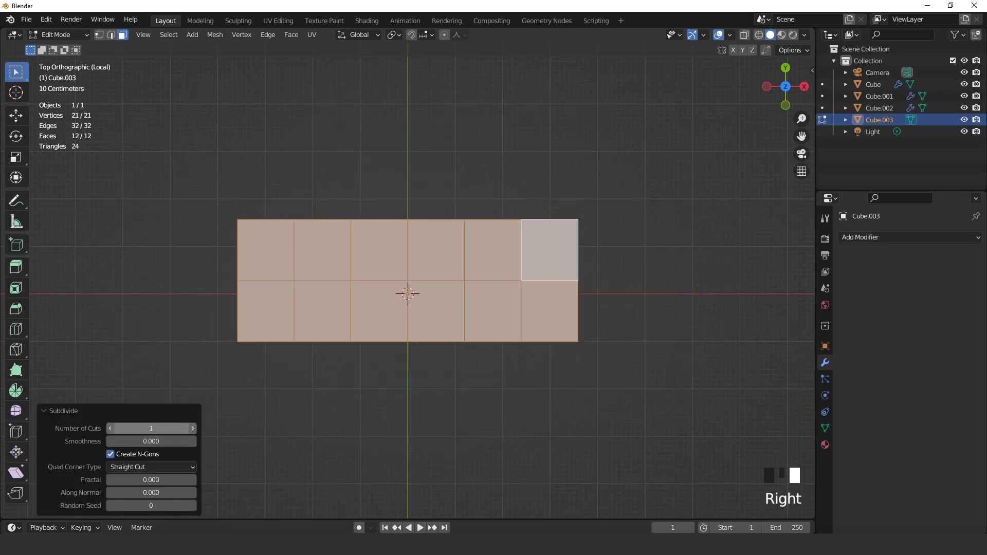
pyautogui.write('30')
pyautogui.press('Return')
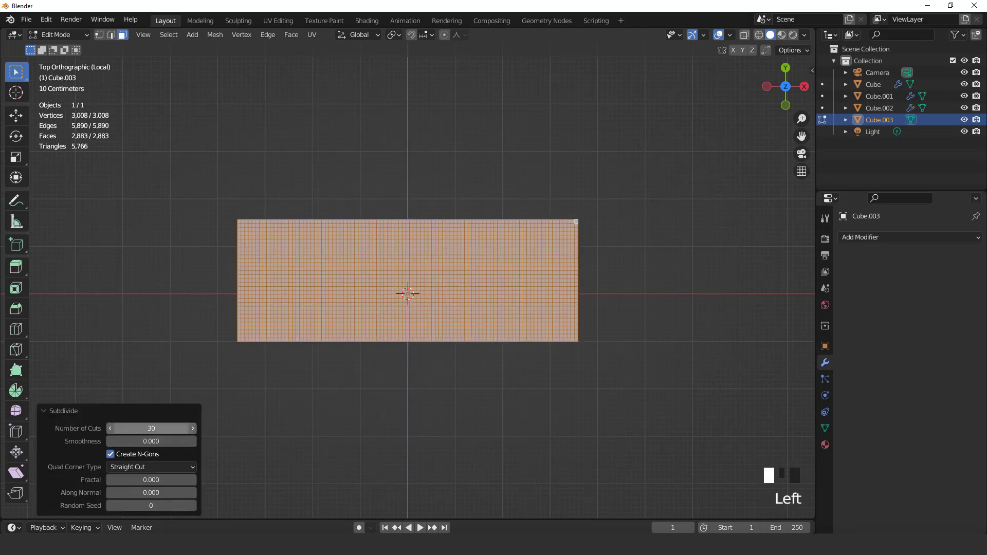
# Step: Leave local view and extrude the subdivided panel downward by about 0.24 m in the front view
pyautogui.press('KP_Divide')
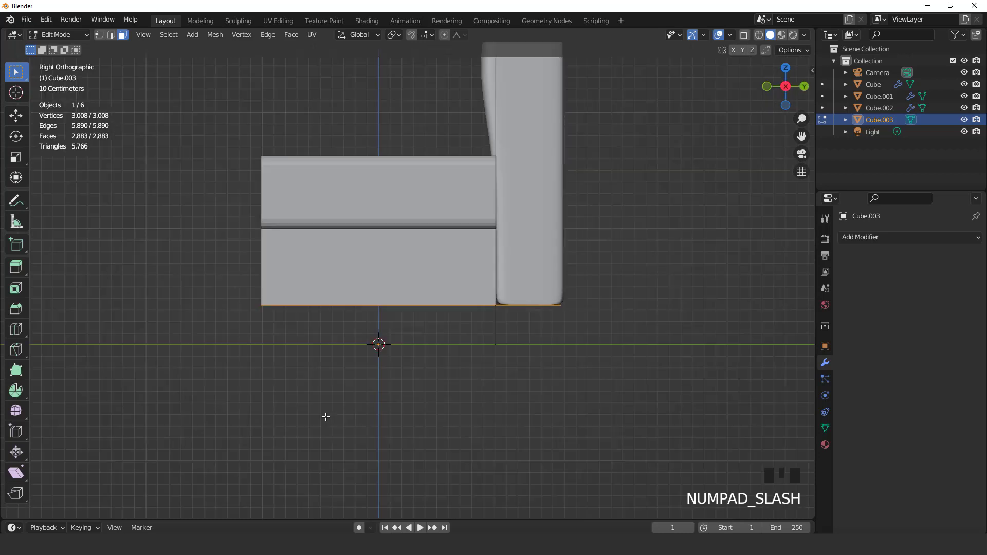
pyautogui.press('KP_1')
pyautogui.scroll(-3, 403, 342)
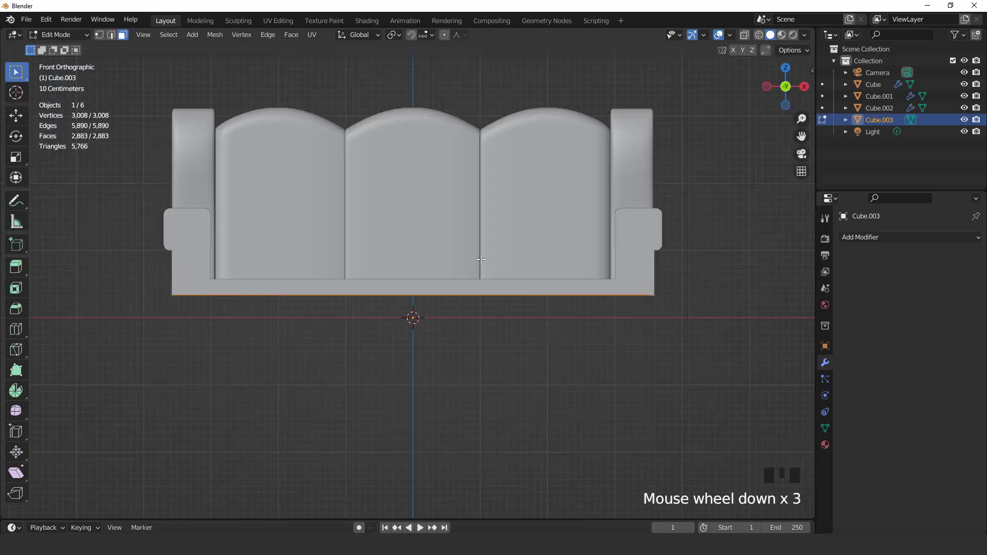
pyautogui.press('e')
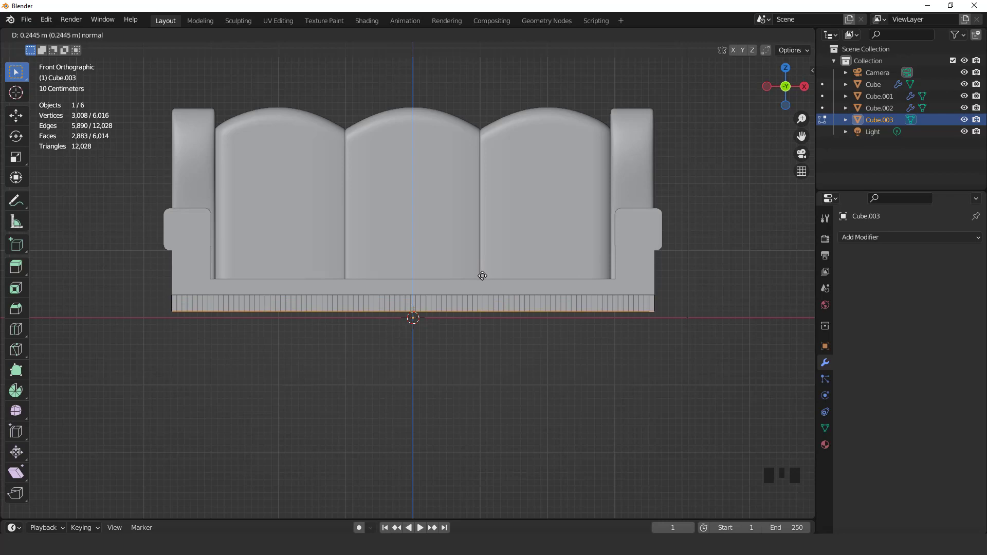
pyautogui.click(483, 276)
# Step: Isolate the extruded panel and delete its top faces, using a grown and inverted selection
pyautogui.press('KP_Divide')
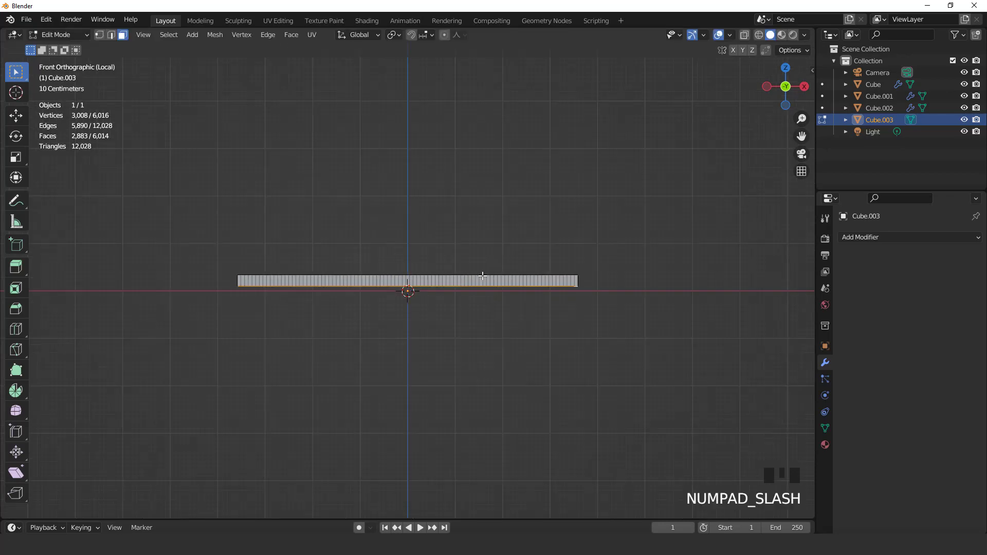
pyautogui.moveTo(502, 280); pyautogui.dragTo(450, 332, button='middle')
pyautogui.scroll(2, 421, 312)
pyautogui.scroll(1, 421, 311)
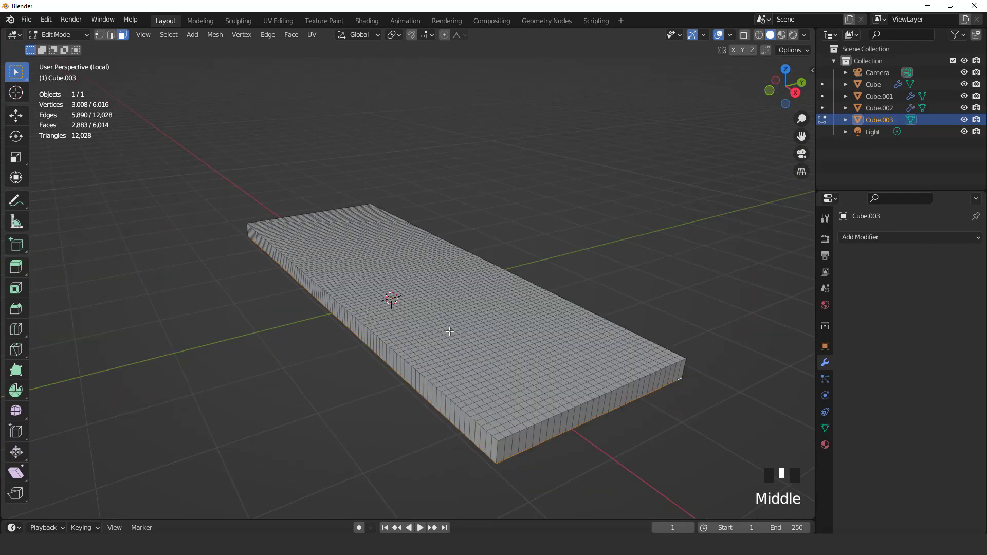
pyautogui.press('ctrl+KP_Add')
pyautogui.hotkey('ctrl', 'i')
pyautogui.press('x')
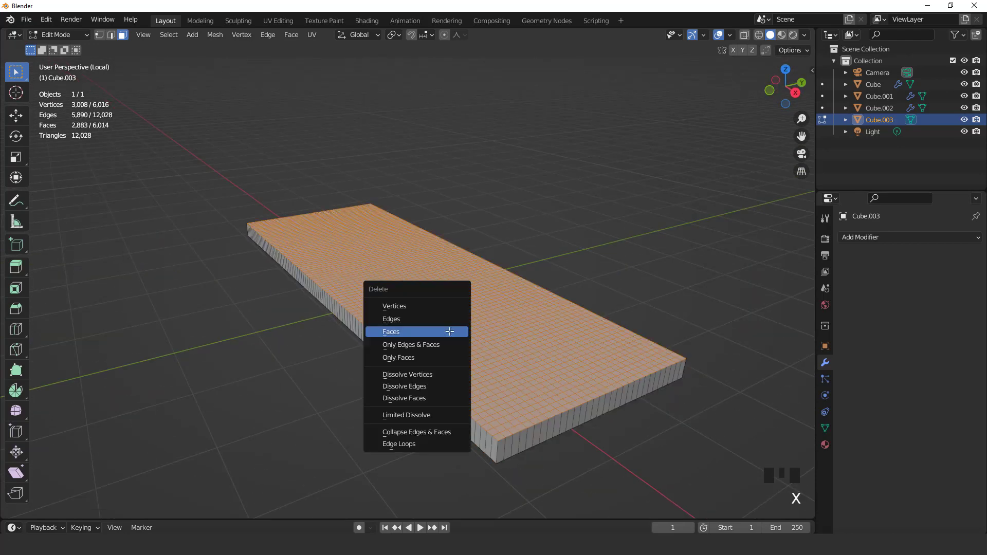
pyautogui.click(451, 335)
# Step: Add 20 horizontal loop cuts around the panel's side walls
pyautogui.moveTo(450, 336); pyautogui.dragTo(456, 363, button='middle')
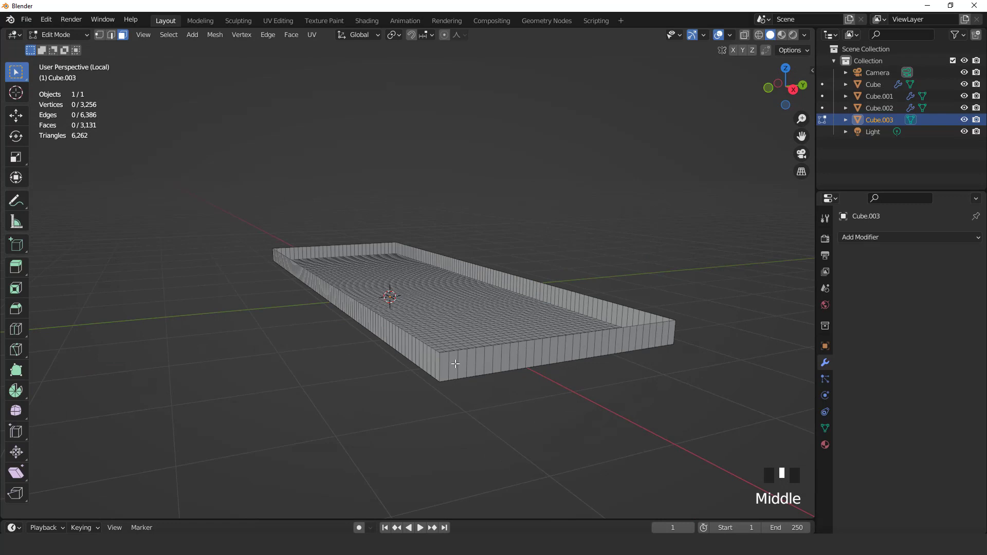
pyautogui.hotkey('ctrl', 'r')
pyautogui.scroll(8, 455, 364)
pyautogui.click(456, 363)
pyautogui.rightClick(332, 383)
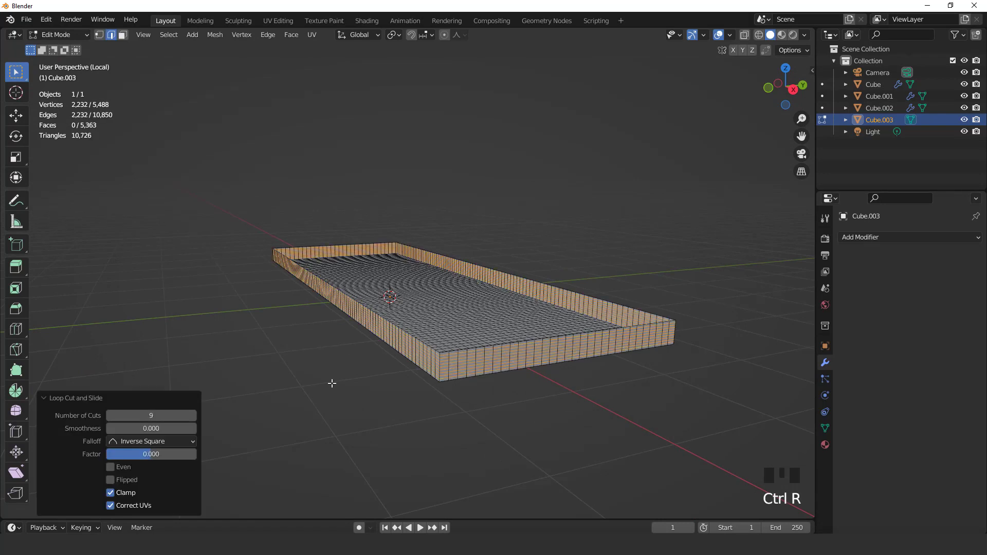
pyautogui.click(162, 416)
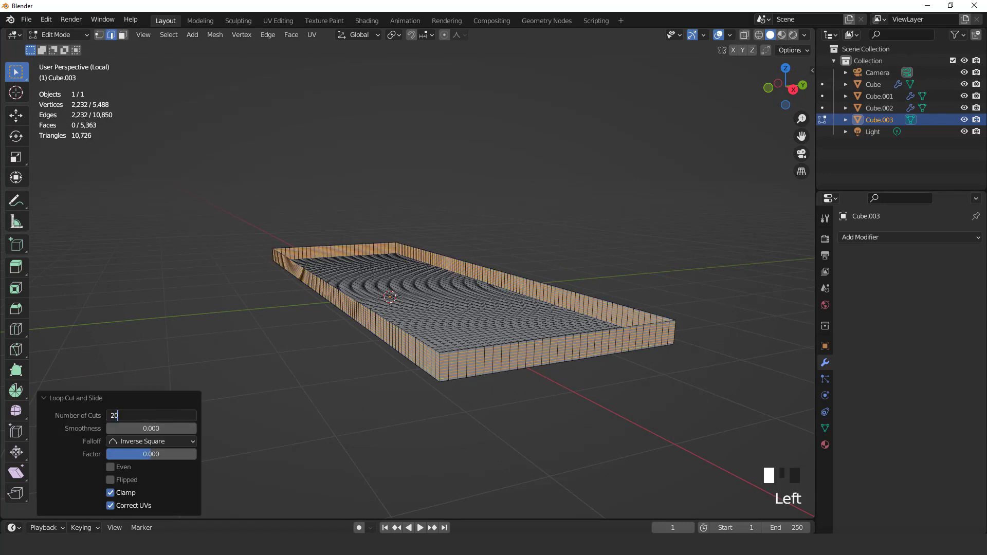
pyautogui.write('20')
pyautogui.press('Return')
# Step: Randomize the positions of the side walls' loop-cut vertices
pyautogui.scroll(2, 469, 320)
pyautogui.moveTo(469, 320); pyautogui.dragTo(457, 338, button='middle')
pyautogui.scroll(2, 458, 338)
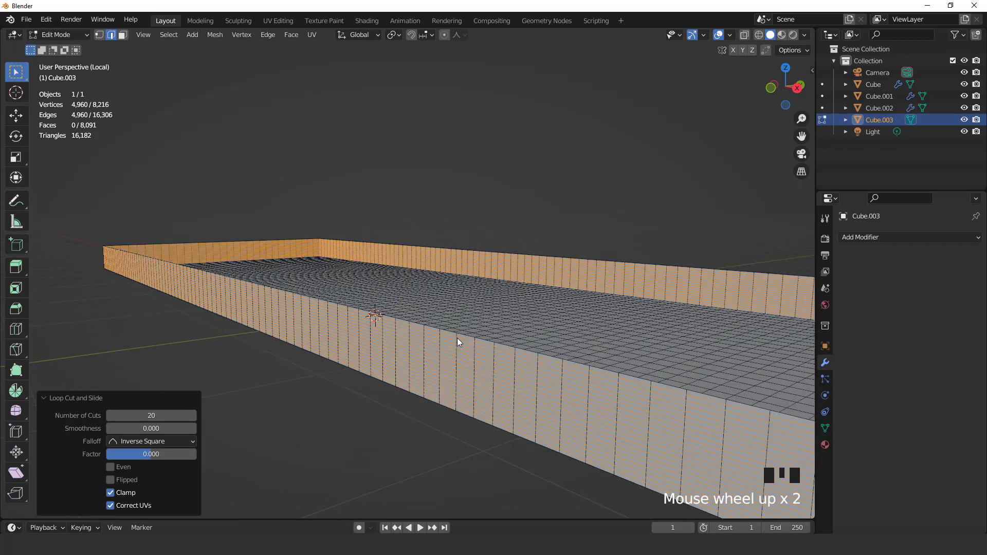
pyautogui.press('1')
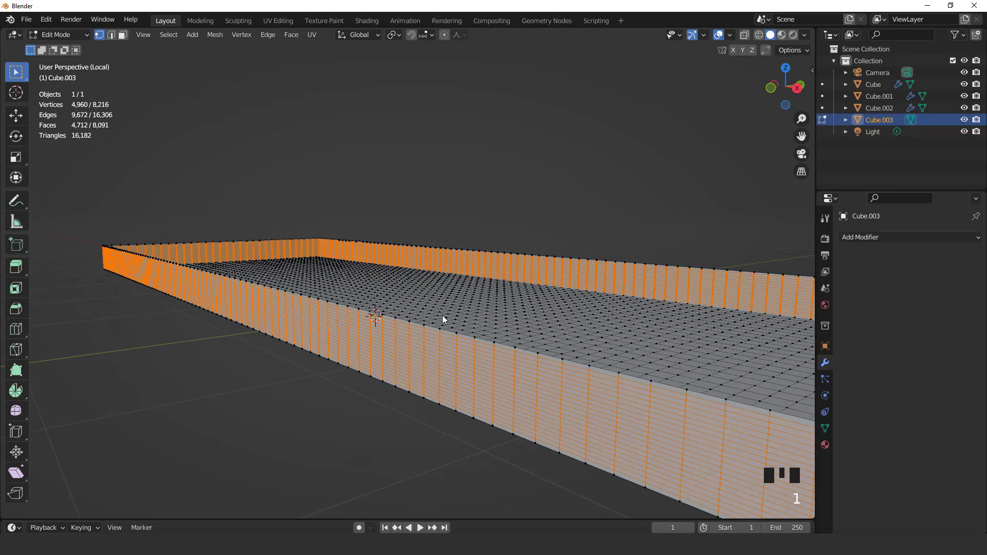
pyautogui.moveTo(443, 316); pyautogui.dragTo(507, 263, button='middle')
pyautogui.scroll(1, 369, 107)
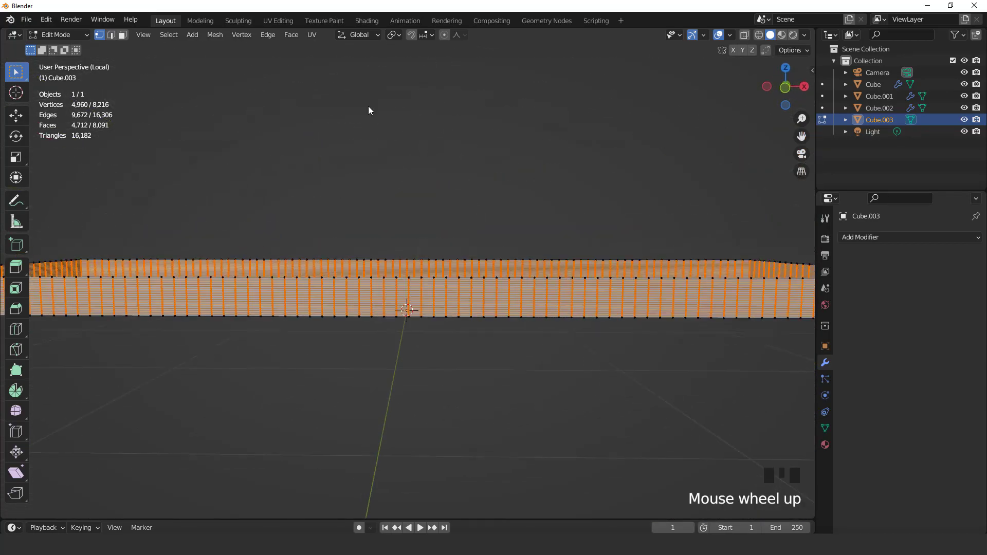
pyautogui.click(219, 37)
pyautogui.moveTo(242, 47)
pyautogui.click(350, 147)
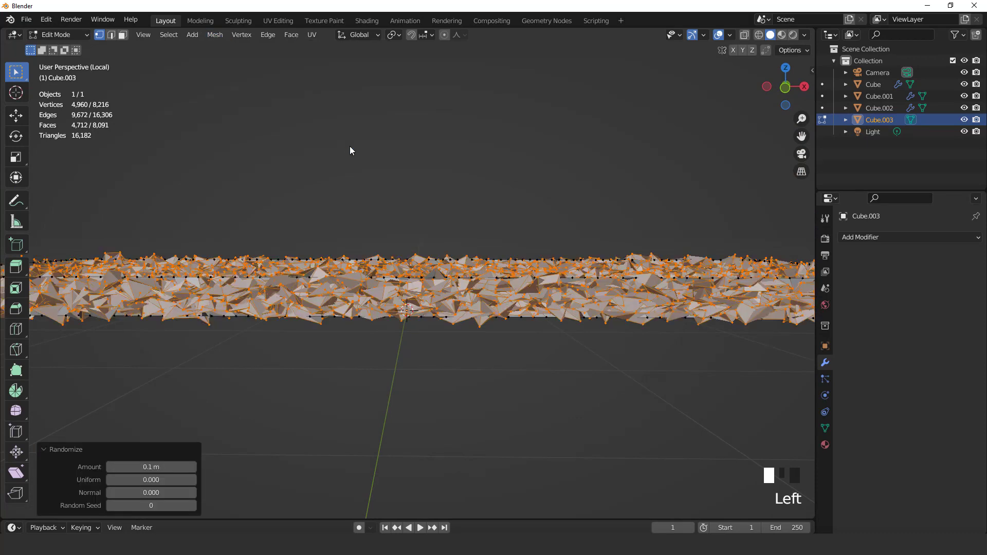
# Step: Reduce the Randomize amount to 0.01 m
pyautogui.click(109, 467)
pyautogui.click(109, 467)
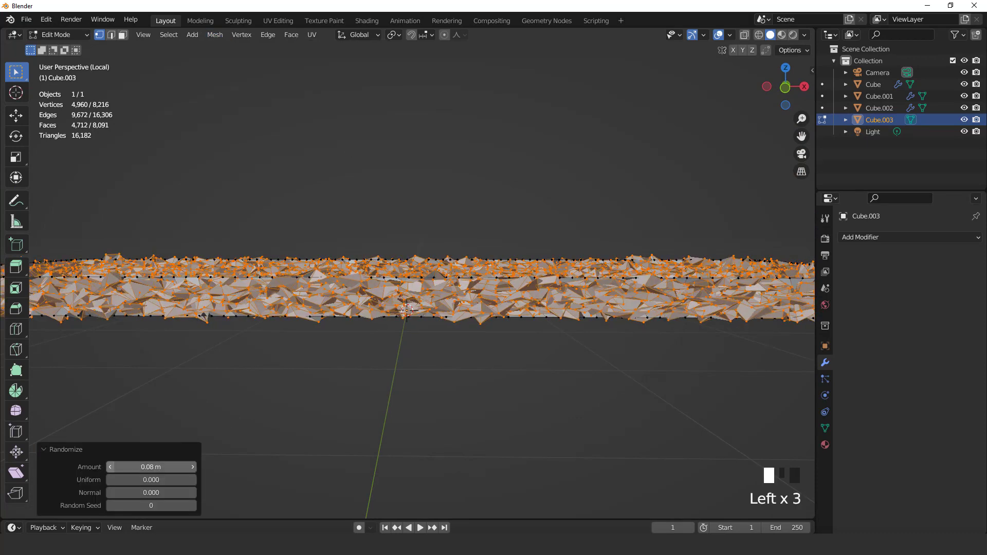
pyautogui.click(109, 467)
pyautogui.click(110, 467)
pyautogui.click(110, 467)
pyautogui.click(109, 467)
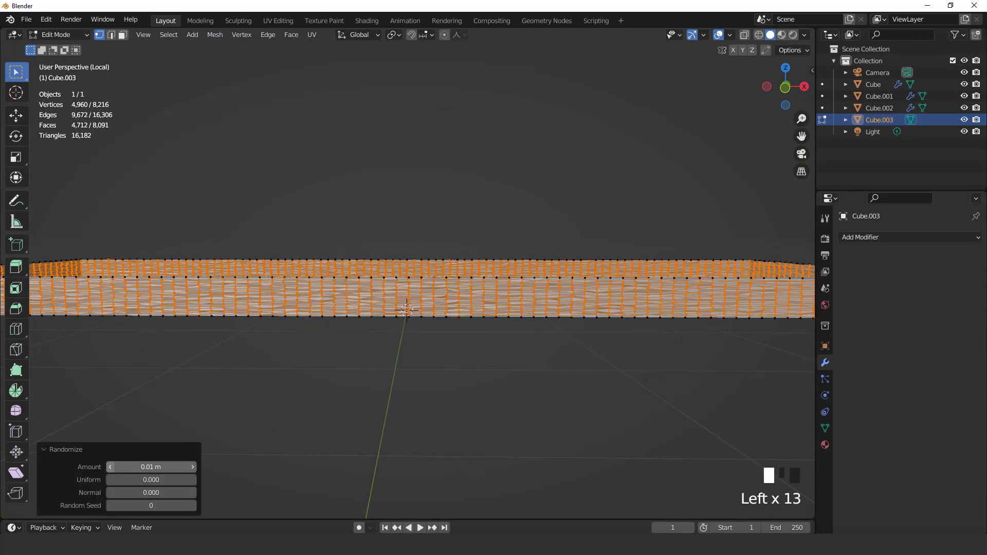
# Step: Hide the viewport overlays and set the Randomize amount to 0.007 m
pyautogui.moveTo(353, 369); pyautogui.dragTo(394, 354, button='middle')
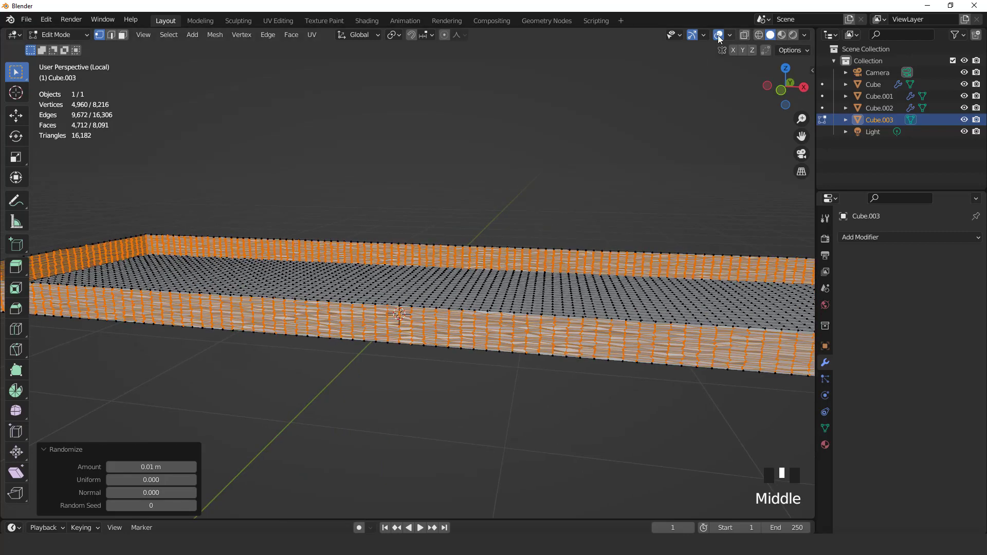
pyautogui.click(719, 36)
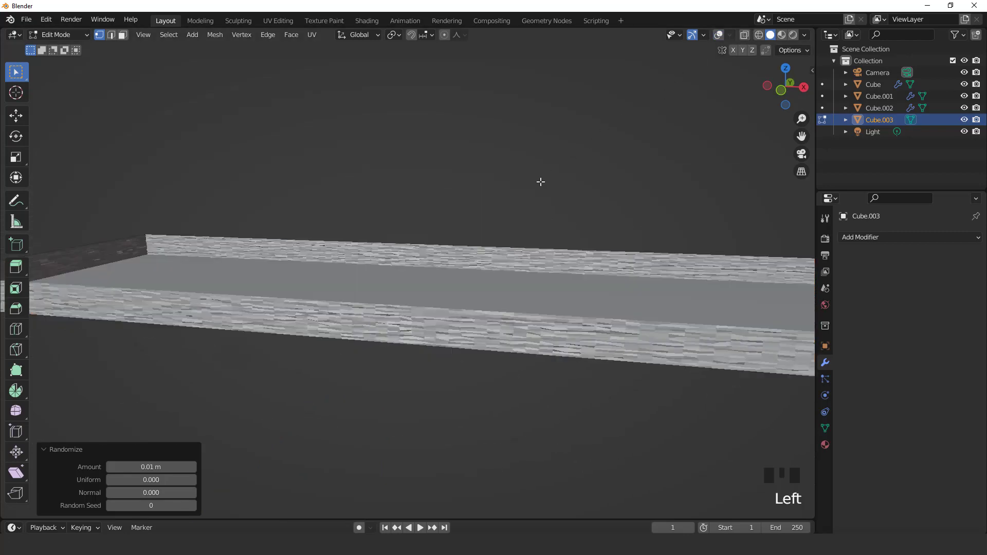
pyautogui.doubleClick(145, 466)
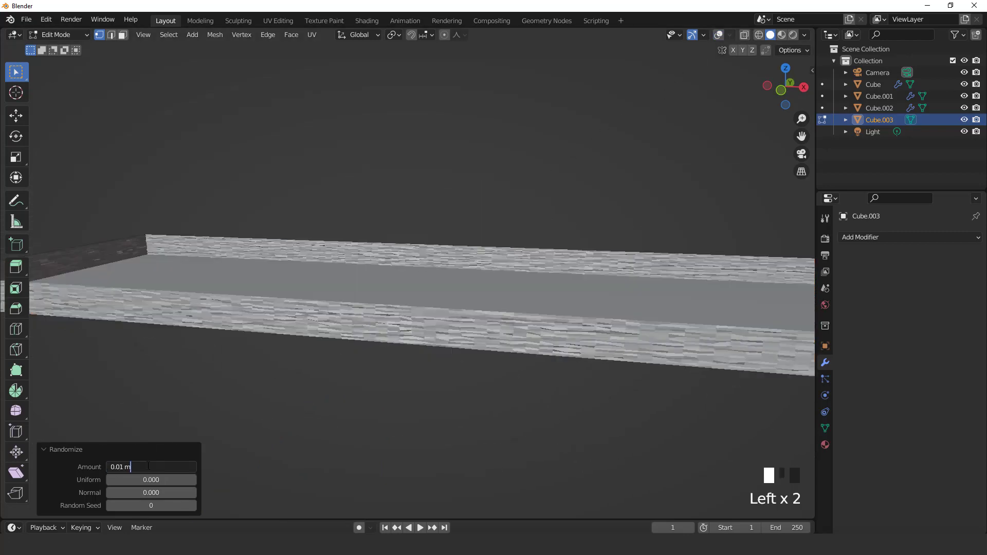
pyautogui.press('BackSpace')
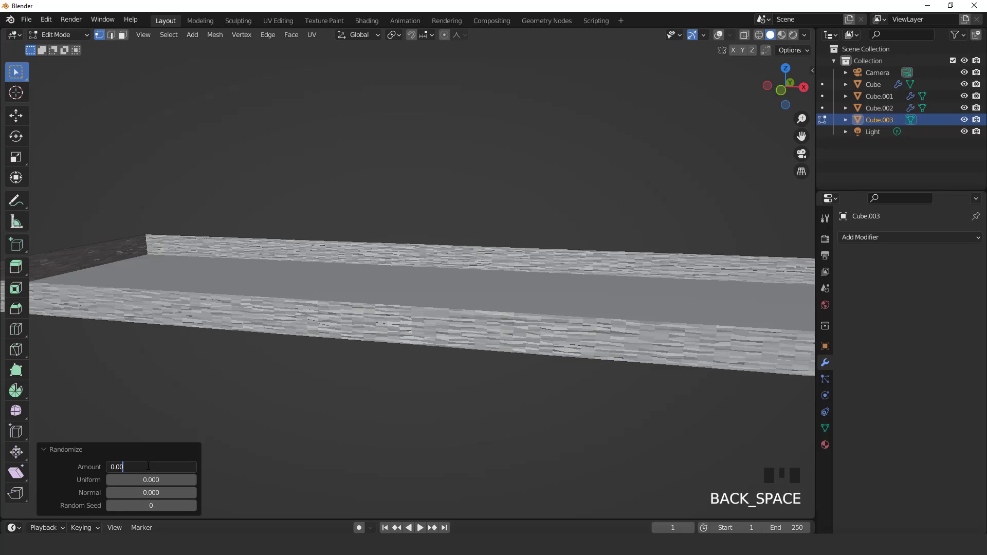
pyautogui.write('7')
pyautogui.press('Return')
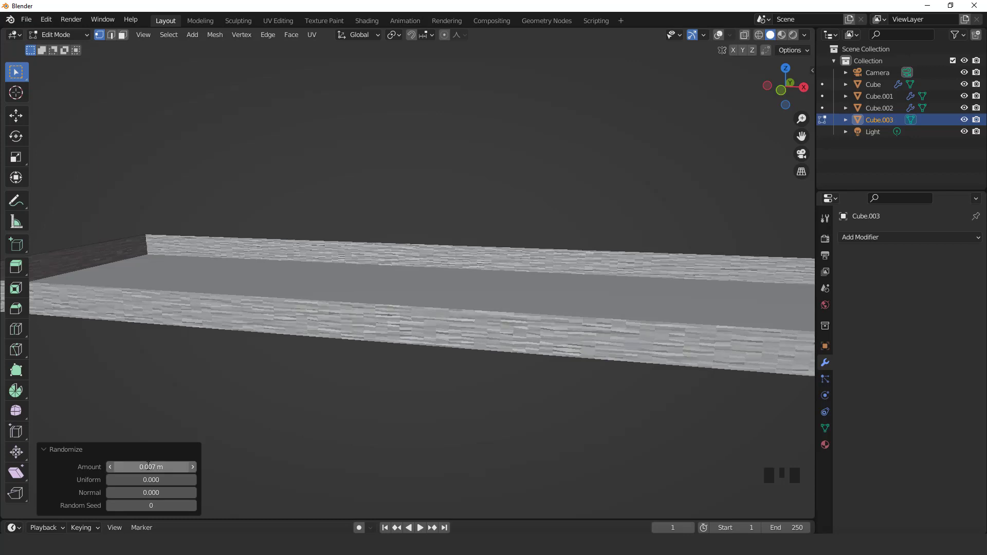
# Step: Leave editing of the skirt panel and shade it smooth
pyautogui.scroll(-2, 359, 359)
pyautogui.press('Tab')
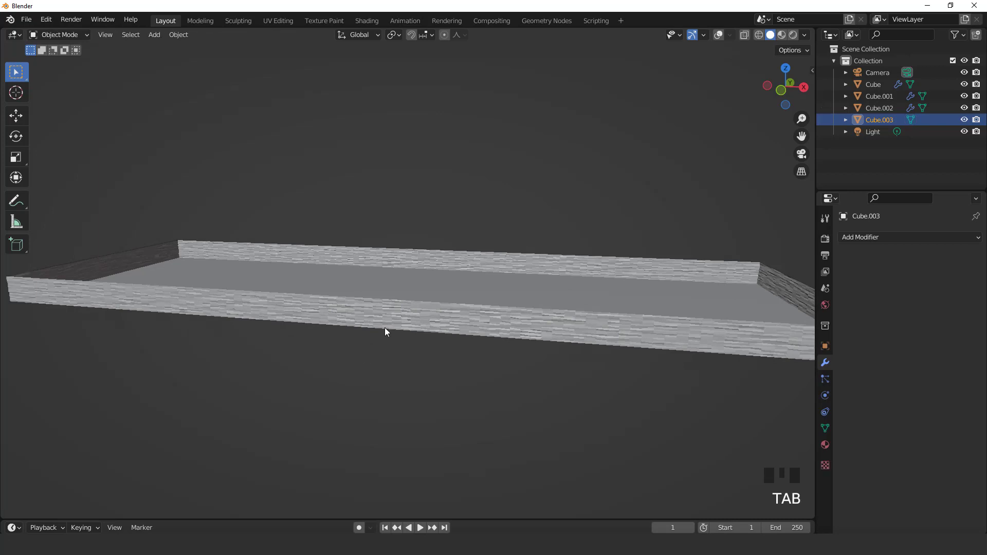
pyautogui.rightClick(386, 313)
pyautogui.click(387, 313)
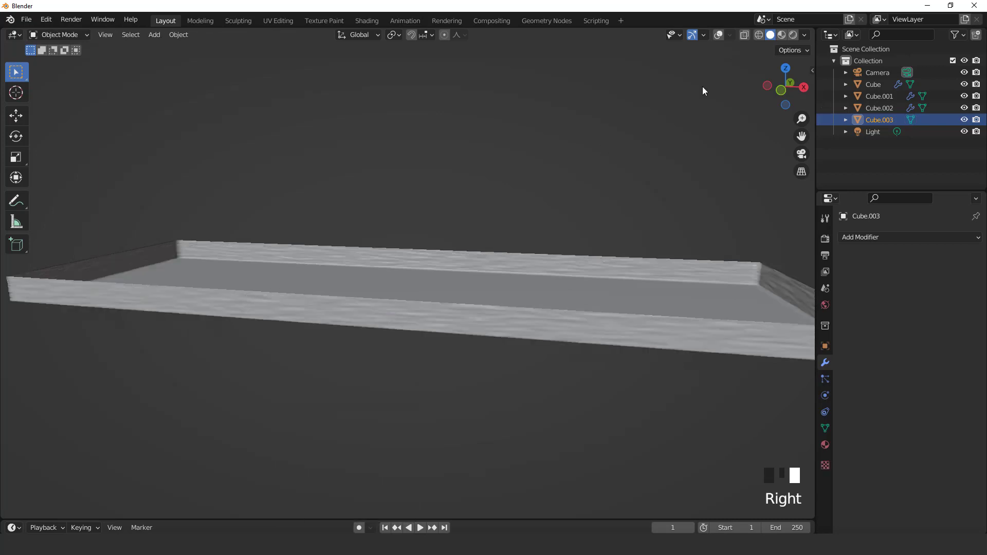
# Step: Show the viewport overlays again and exit local view to bring back the whole sofa
pyautogui.click(720, 35)
pyautogui.press('KP_Divide')
pyautogui.scroll(2, 510, 239)
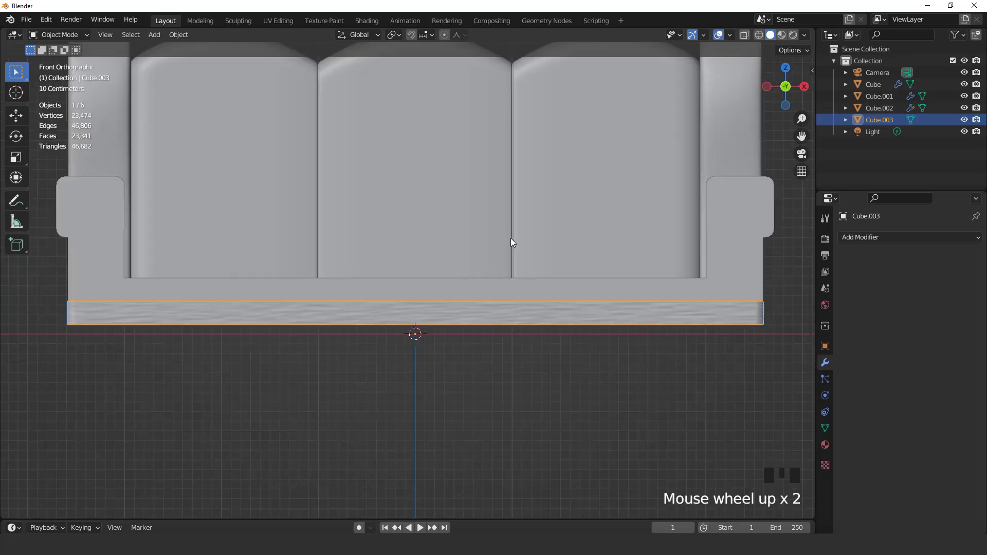
pyautogui.scroll(1, 510, 239)
pyautogui.click(719, 35)
pyautogui.scroll(-7, 581, 271)
pyautogui.moveTo(581, 271); pyautogui.dragTo(494, 298, button='middle')
pyautogui.scroll(2, 494, 298)
pyautogui.click(718, 35)
pyautogui.moveTo(401, 324); pyautogui.dragTo(443, 283, button='middle')
# Step: Duplicate the top face of the seat base in place and separate it into its own object
pyautogui.press('Tab')
pyautogui.press('Tab')
pyautogui.click(446, 286)
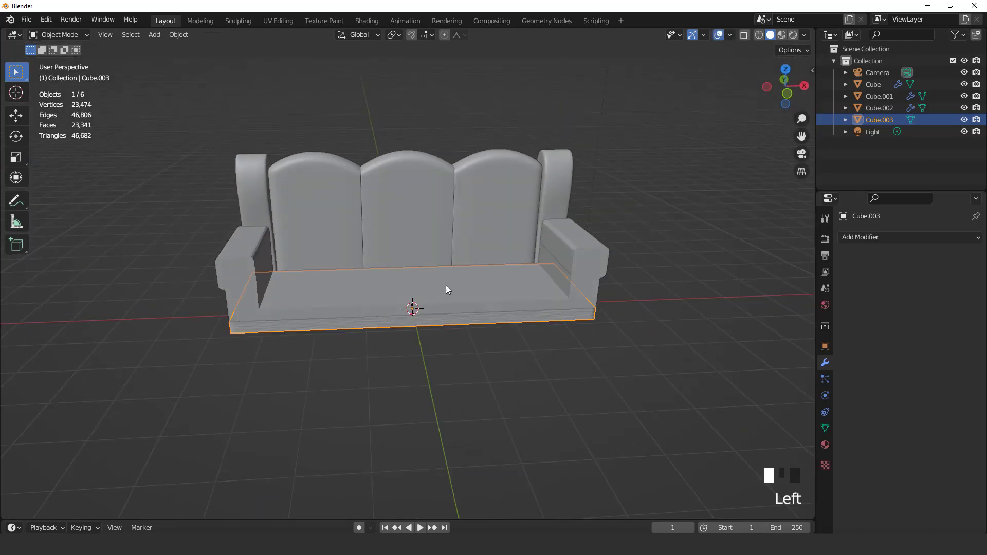
pyautogui.press('Tab')
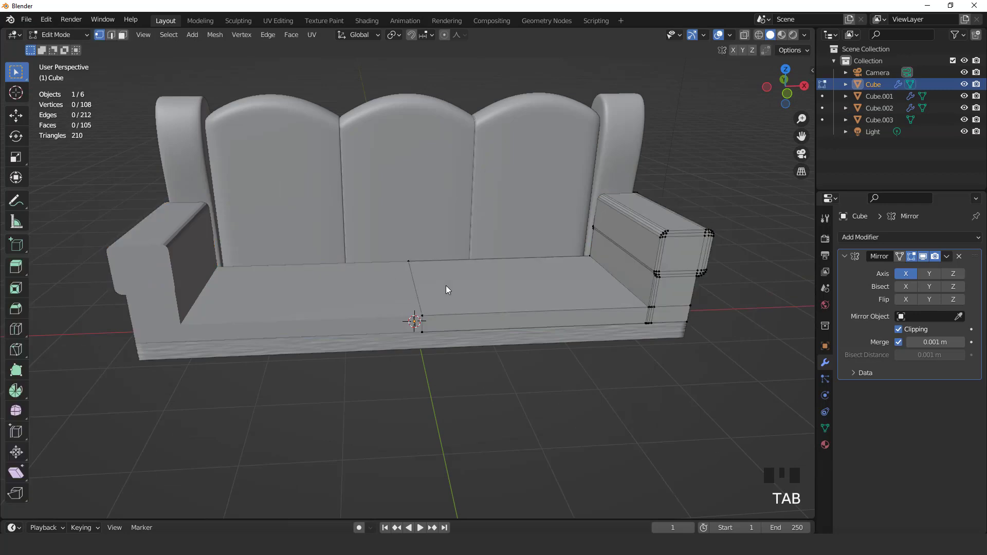
pyautogui.click(506, 285)
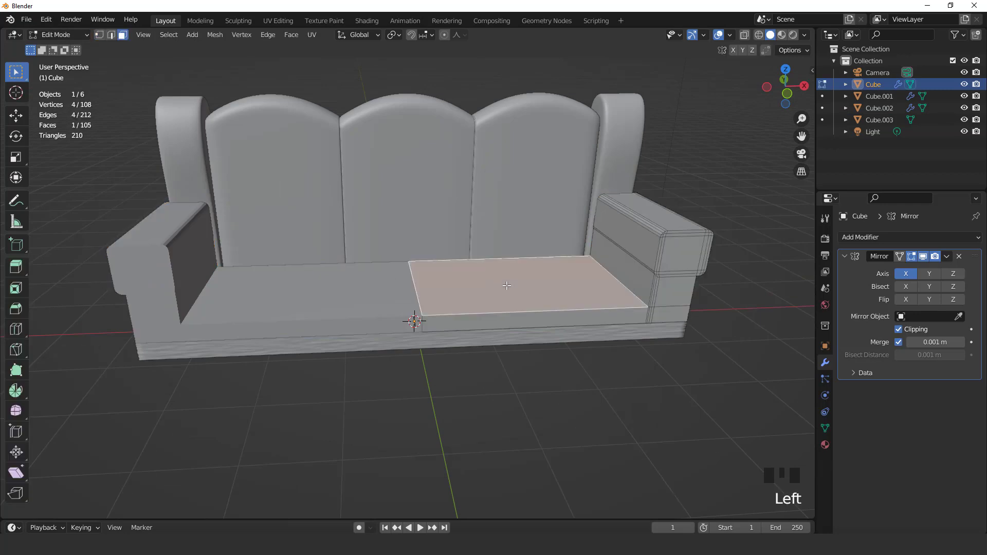
pyautogui.hotkey('shift', 'd')
pyautogui.click(507, 285)
pyautogui.press('p')
pyautogui.click(508, 286)
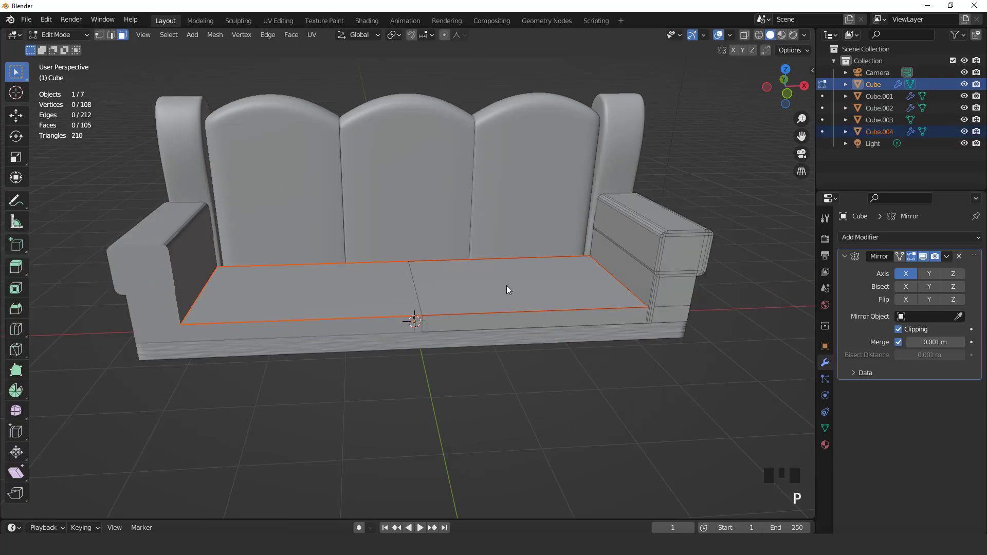
# Step: Apply the Mirror modifier on the separated seat face
pyautogui.press('Tab')
pyautogui.click(507, 289)
pyautogui.click(947, 256)
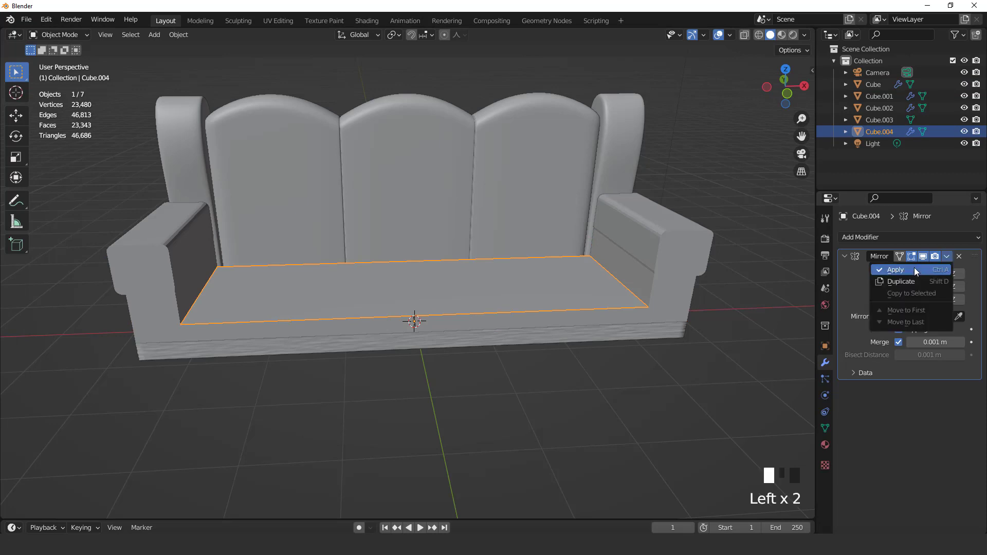
pyautogui.click(919, 269)
# Step: Dissolve the centre edge that divides the separated seat face
pyautogui.scroll(1, 547, 317)
pyautogui.press('Tab')
pyautogui.press('2')
pyautogui.click(430, 305)
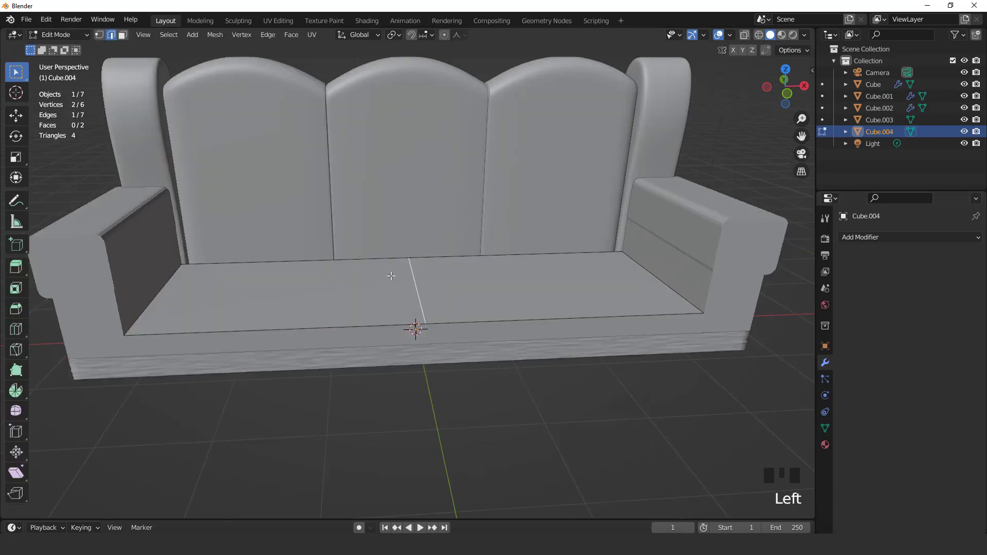
pyautogui.rightClick(345, 384)
pyautogui.click(343, 508)
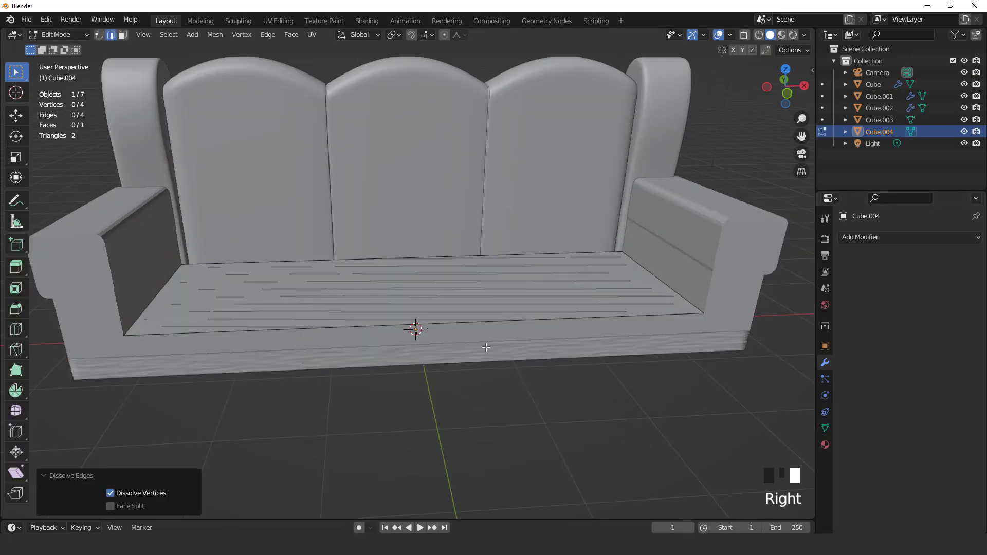
# Step: Divide the seat face into three equal sections with 2 loop cuts running front to back
pyautogui.press('KP_7')
pyautogui.hotkey('ctrl', 'r')
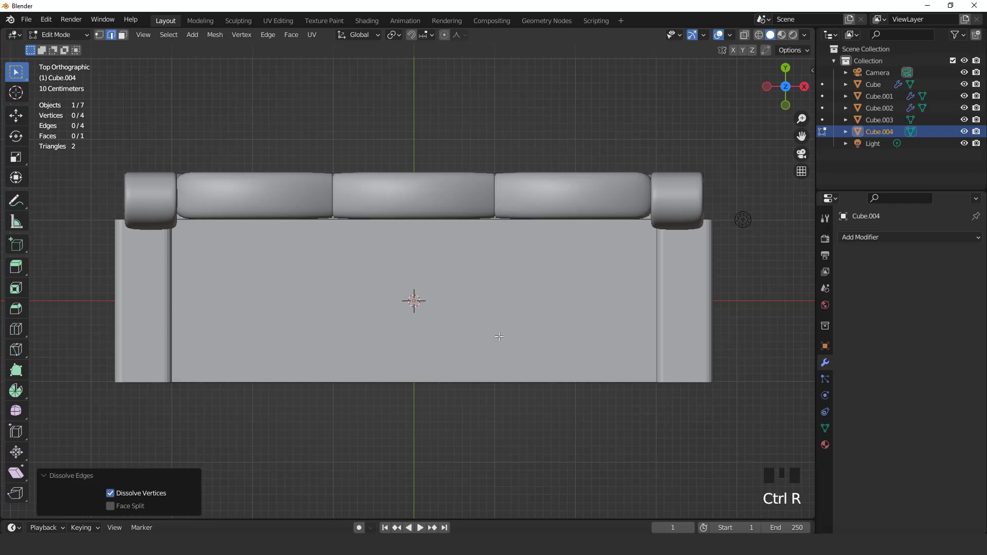
pyautogui.scroll(2, 461, 216)
pyautogui.click(461, 216)
pyautogui.rightClick(462, 216)
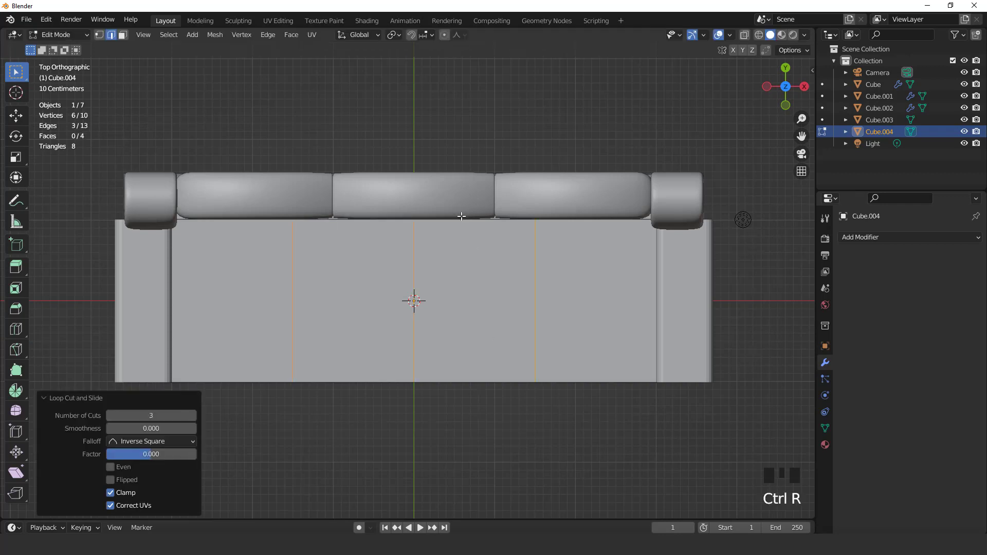
pyautogui.click(112, 416)
pyautogui.scroll(-2, 432, 282)
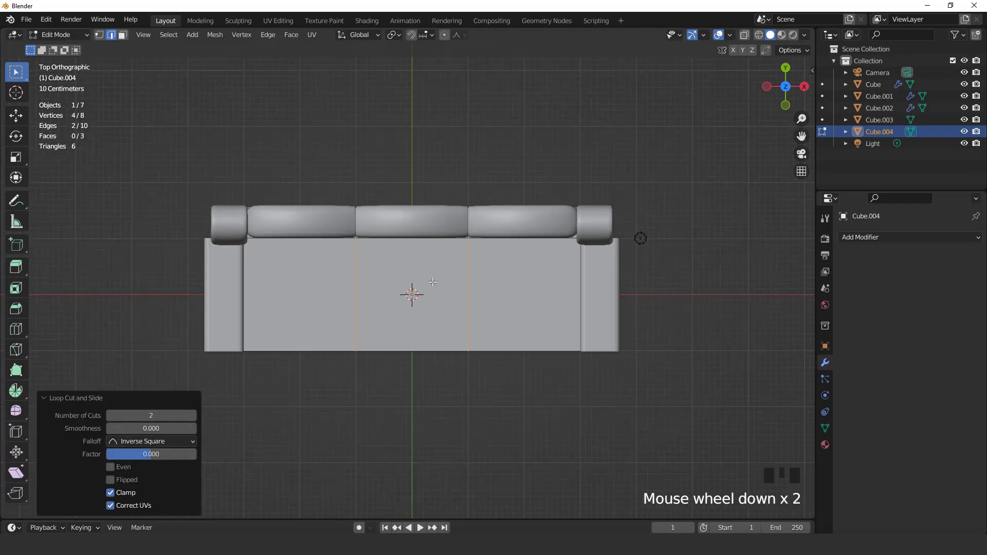
# Step: Rip both dividing edges in place so the seat face splits into three separate sections
pyautogui.moveTo(434, 289); pyautogui.dragTo(496, 255, button='middle')
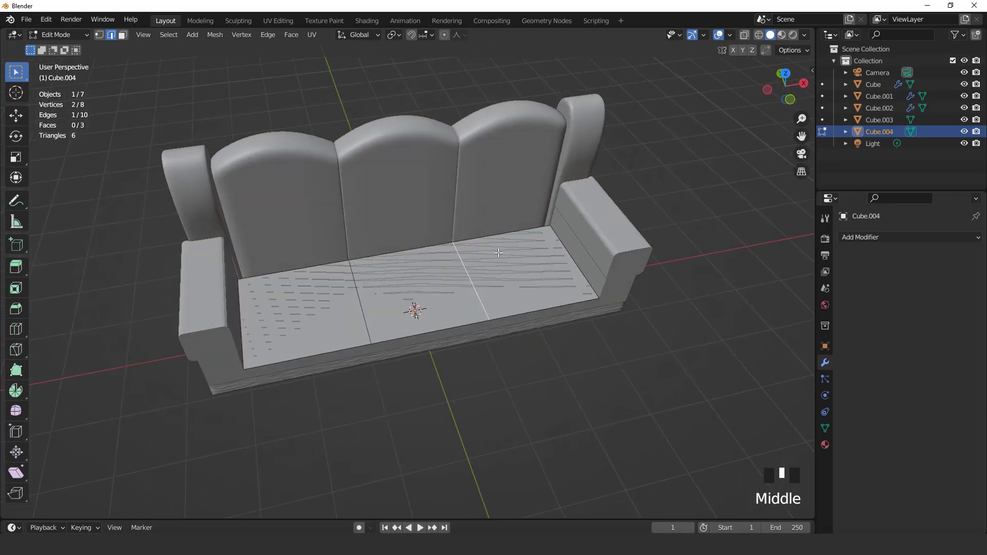
pyautogui.scroll(1, 499, 253)
pyautogui.press('v')
pyautogui.rightClick(507, 236)
pyautogui.click(358, 295)
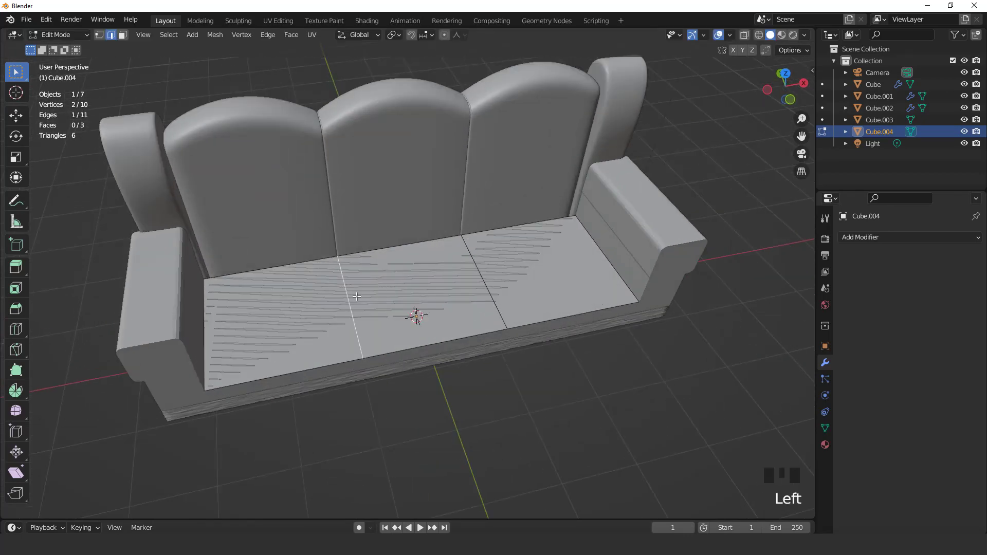
pyautogui.press('v')
pyautogui.rightClick(386, 303)
# Step: Extrude all three seat sections upward by about 0.48 m to form cushions
pyautogui.press('a')
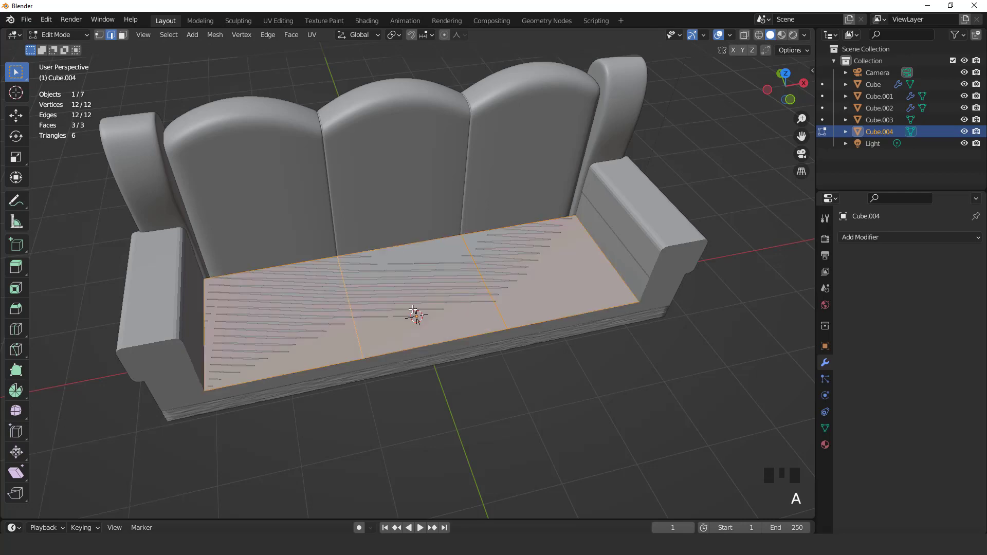
pyautogui.press('KP_1')
pyautogui.scroll(3, 413, 309)
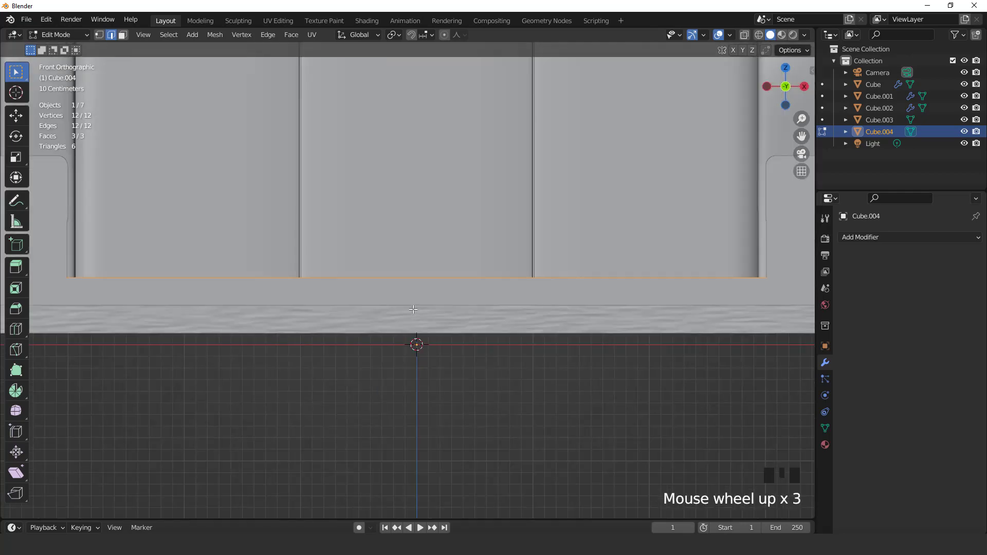
pyautogui.press('e')
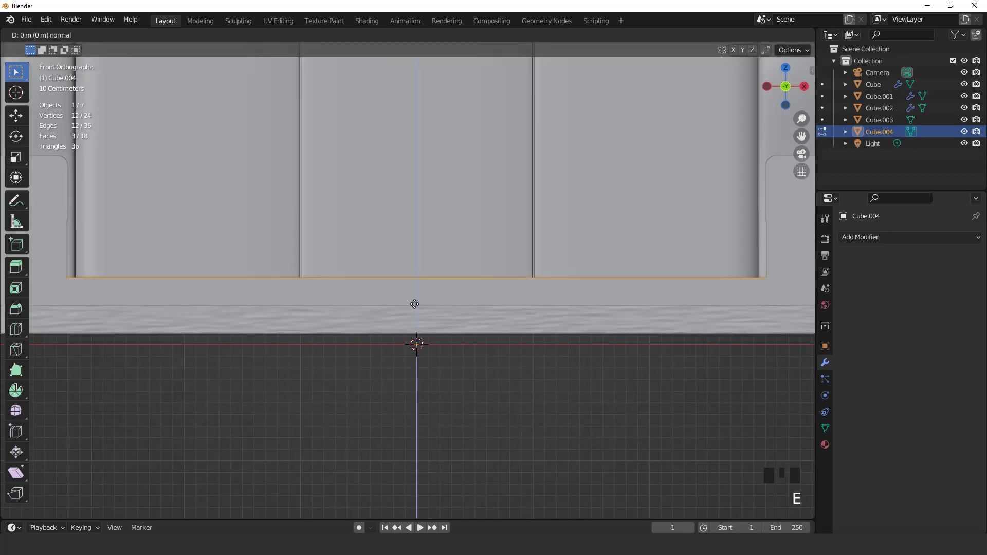
pyautogui.click(418, 256)
pyautogui.scroll(-3, 446, 273)
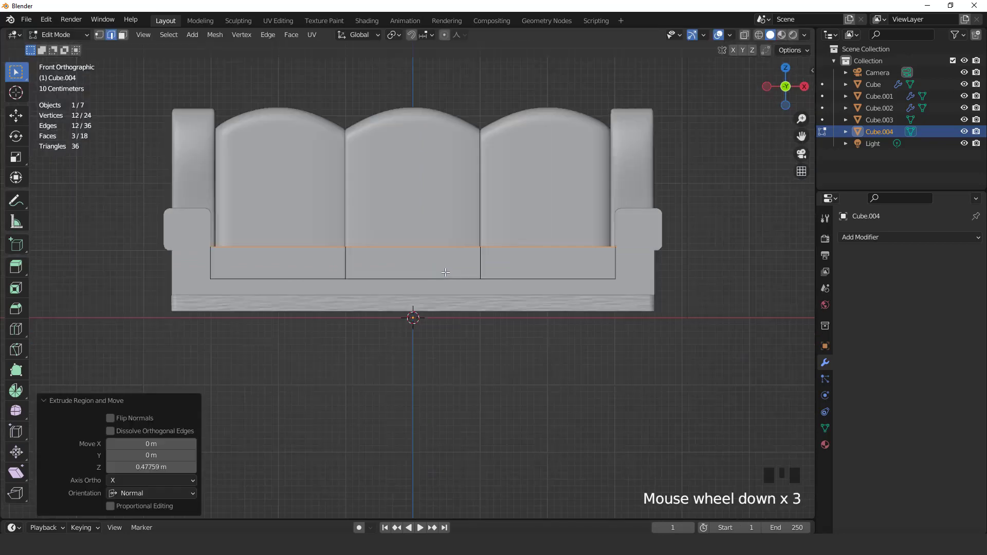
# Step: Lower the top faces of the cushions about 0.006 m along Z
pyautogui.scroll(2, 481, 266)
pyautogui.keyDown('shift'); pyautogui.moveTo(535, 293); pyautogui.dragTo(345, 326, button='middle'); pyautogui.keyUp('shift')
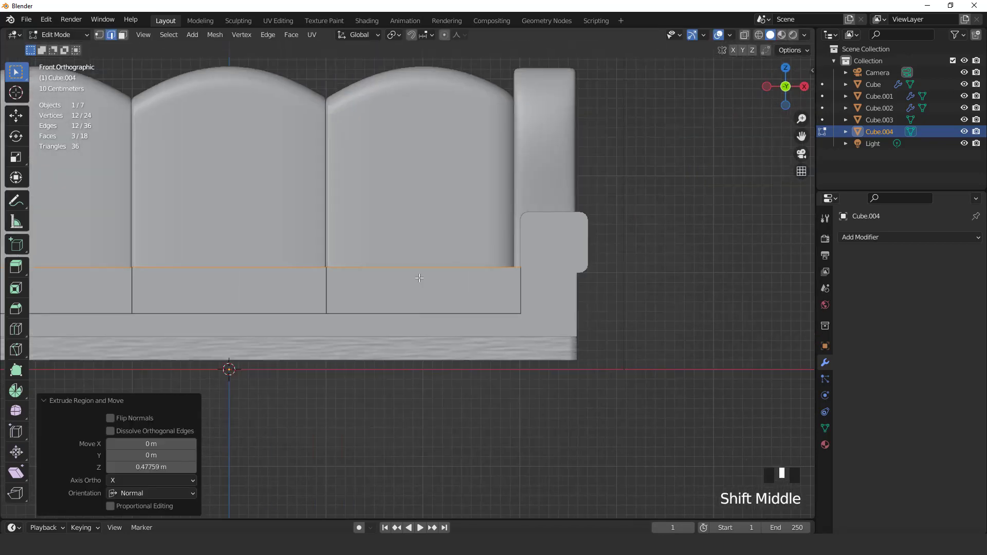
pyautogui.scroll(3, 473, 222)
pyautogui.press('g')
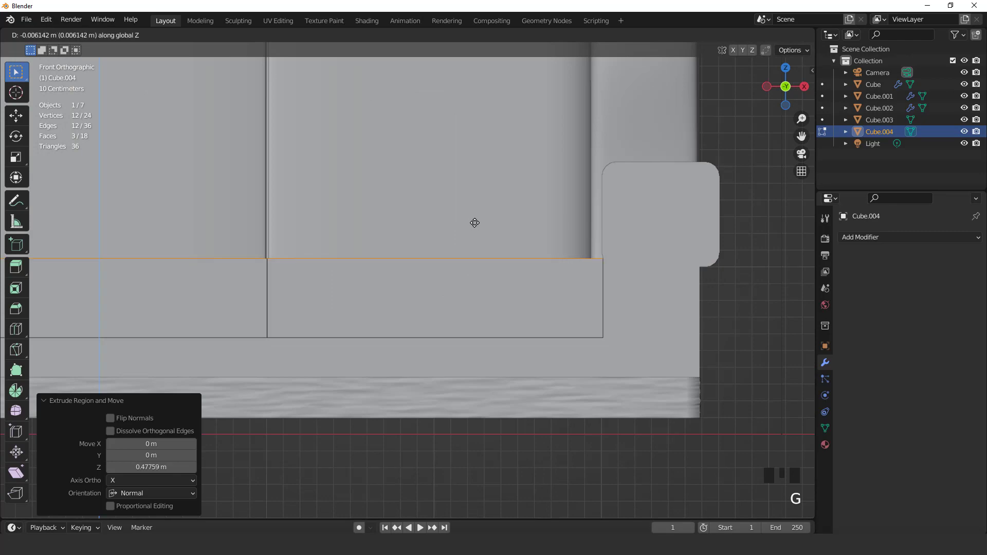
pyautogui.click(473, 223)
# Step: Add a Bevel modifier with 5 segments to the seat cushions
pyautogui.scroll(-3, 473, 223)
pyautogui.moveTo(474, 223); pyautogui.dragTo(398, 309, button='middle')
pyautogui.press('Tab')
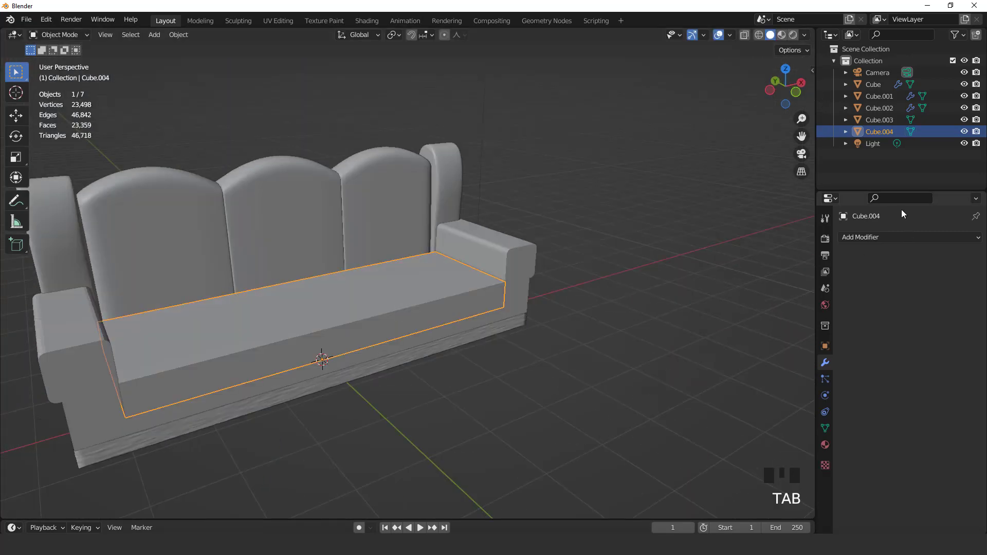
pyautogui.click(862, 236)
pyautogui.click(758, 282)
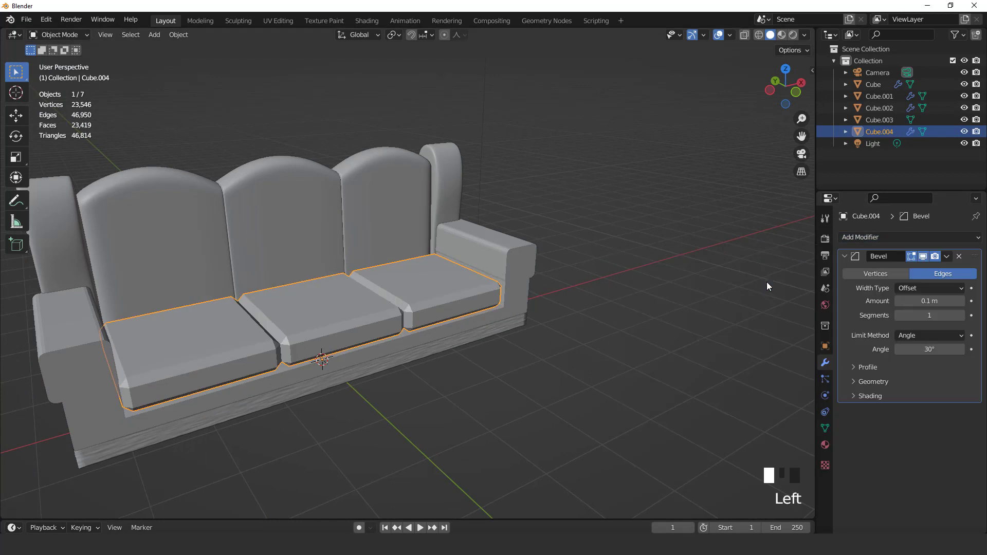
pyautogui.click(961, 315)
pyautogui.click(961, 315)
pyautogui.click(961, 315)
pyautogui.click(961, 315)
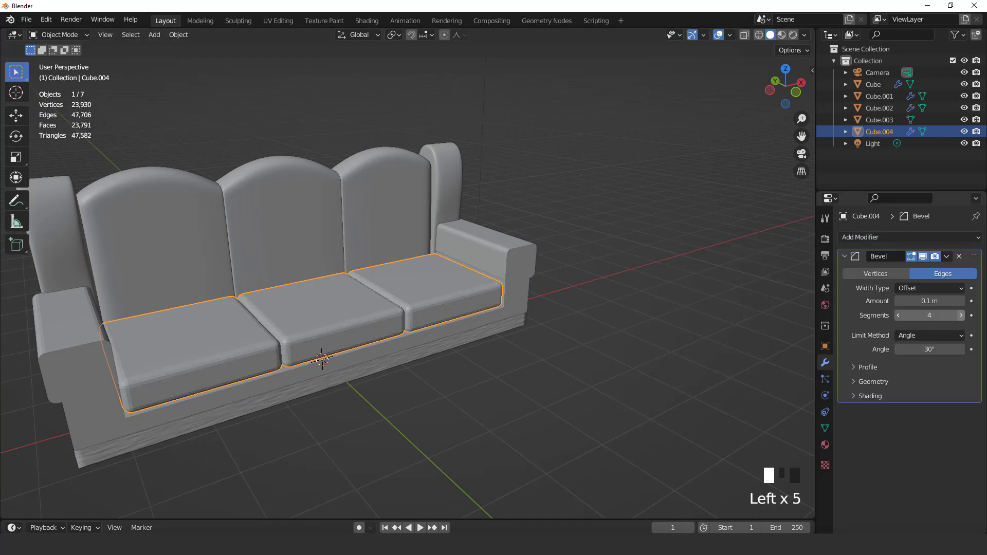
pyautogui.click(962, 316)
# Step: Reduce the cushions' Bevel amount to 0.03 m
pyautogui.click(898, 301)
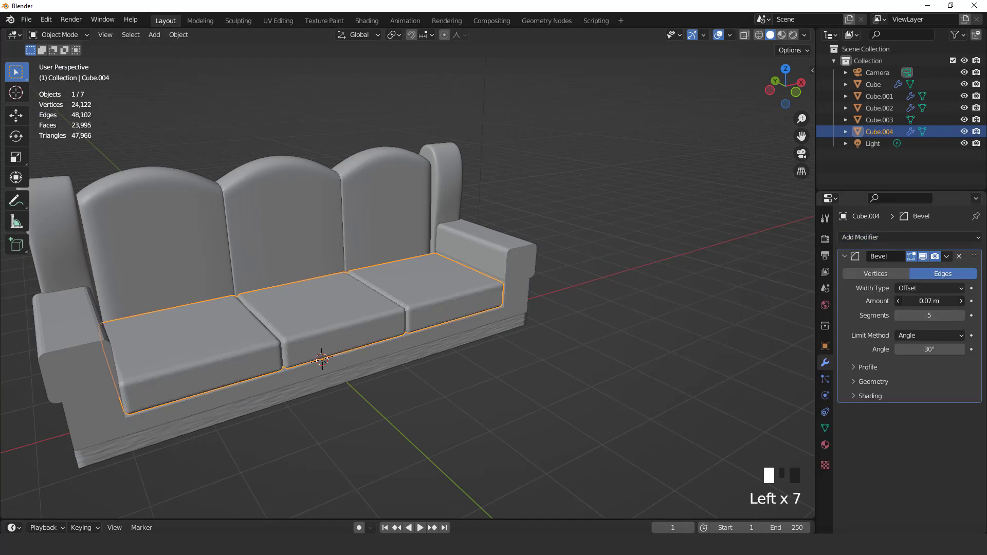
pyautogui.click(899, 301)
pyautogui.moveTo(930, 301); pyautogui.dragTo(905, 301)
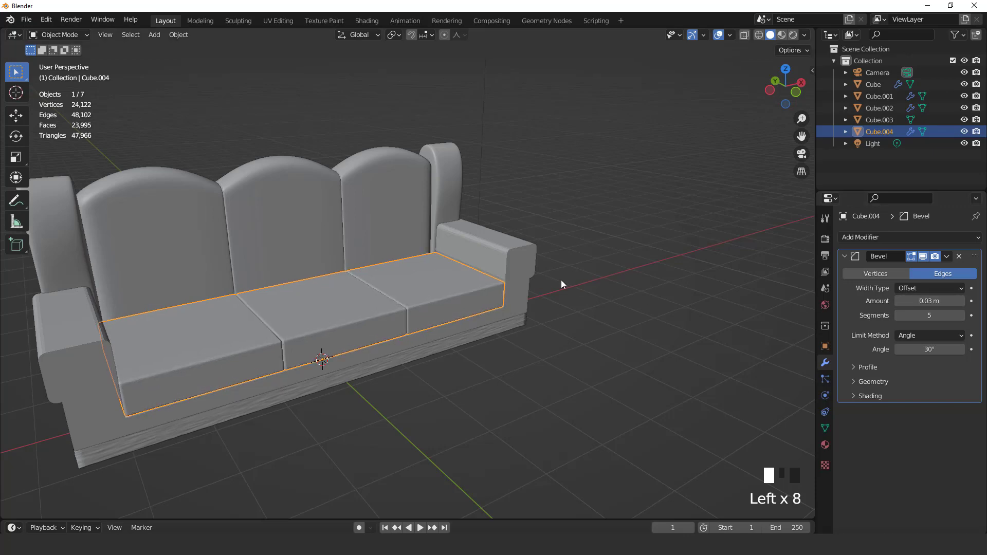
# Step: Set the cushions' Bevel amount to 0.06 m and shade the cushions smooth
pyautogui.moveTo(562, 282); pyautogui.dragTo(523, 279, button='middle')
pyautogui.scroll(2, 440, 276)
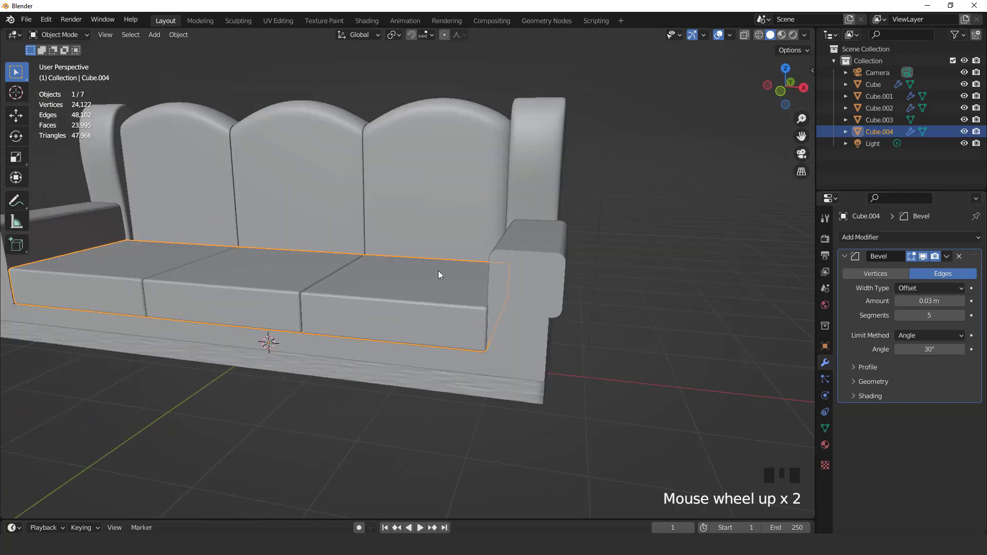
pyautogui.click(961, 301)
pyautogui.click(962, 300)
pyautogui.doubleClick(962, 301)
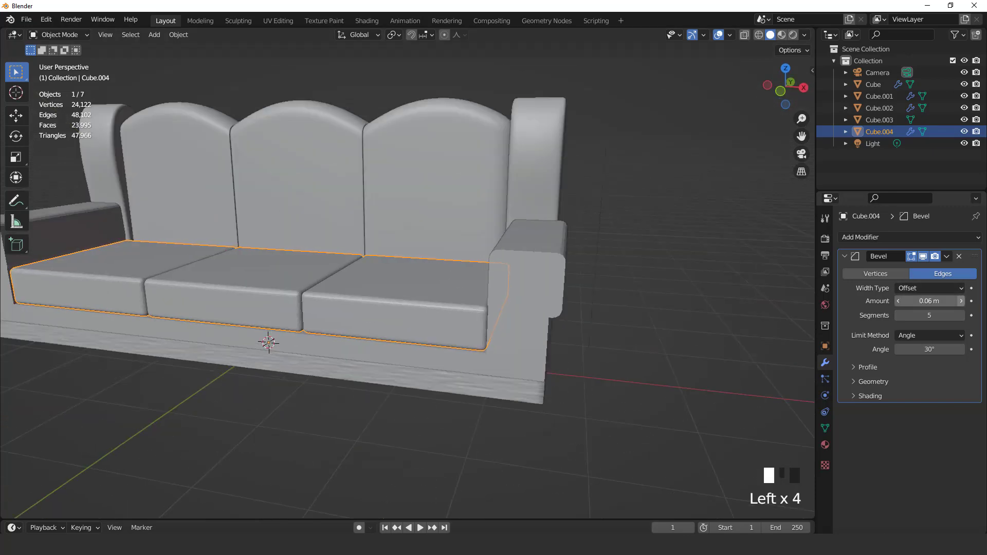
pyautogui.rightClick(430, 282)
# Step: Examine the sofa from several angles with the viewport overlays hidden and from the front with them shown
pyautogui.scroll(-3, 388, 291)
pyautogui.moveTo(387, 291); pyautogui.dragTo(417, 278, button='middle')
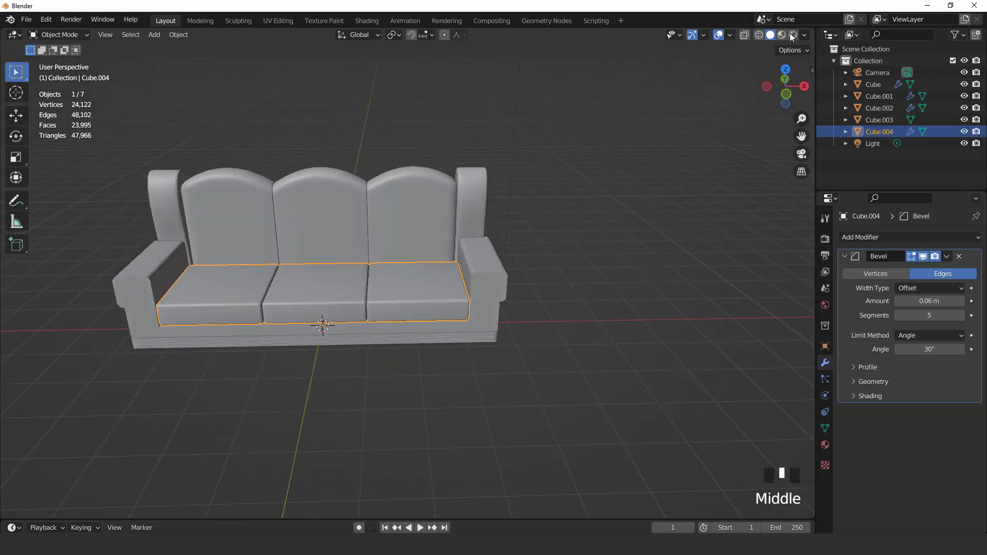
pyautogui.click(718, 37)
pyautogui.moveTo(606, 183)
pyautogui.mouseDown(button='middle')
pyautogui.moveTo(374, 153)
pyautogui.moveTo(348, 134)
pyautogui.moveTo(335, 174)
pyautogui.moveTo(489, 199)
pyautogui.moveTo(506, 193)
pyautogui.moveTo(508, 165)
pyautogui.moveTo(477, 162)
pyautogui.moveTo(610, 177)
pyautogui.mouseUp(button='middle')
pyautogui.scroll(-2, 562, 236)
pyautogui.moveTo(563, 236); pyautogui.dragTo(577, 229, button='middle')
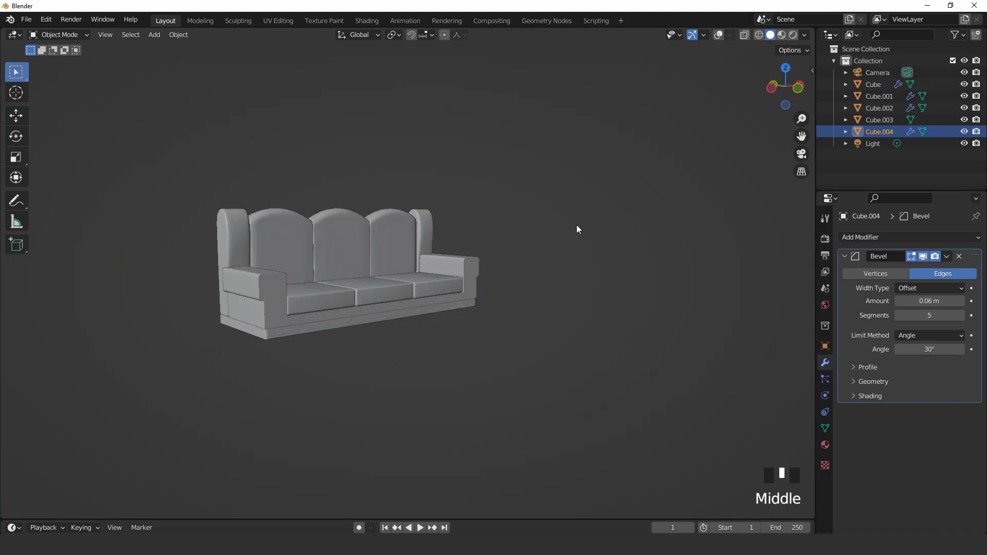
pyautogui.click(718, 38)
pyautogui.press('KP_1')
pyautogui.scroll(2, 516, 269)
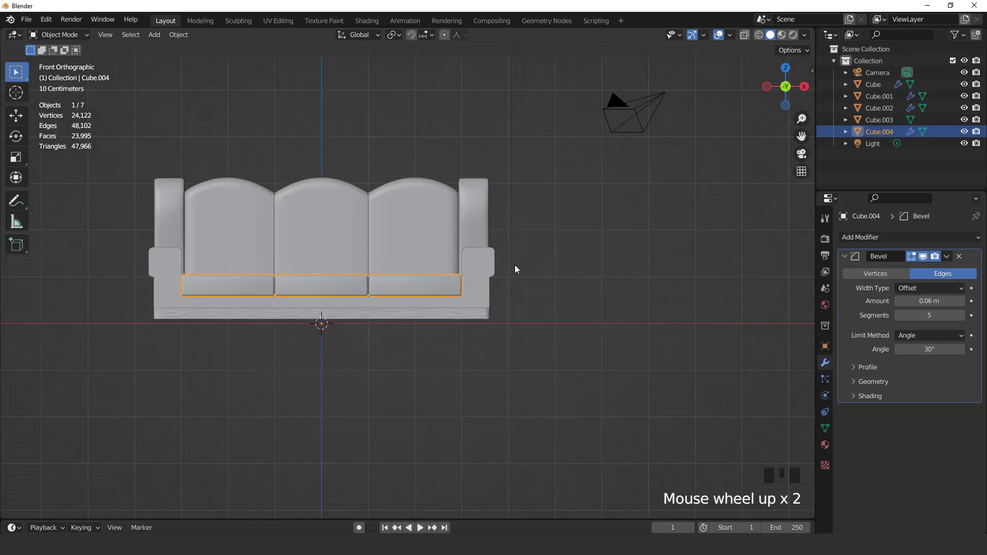
pyautogui.keyDown('shift'); pyautogui.moveTo(494, 245); pyautogui.dragTo(551, 237, button='middle'); pyautogui.keyUp('shift')
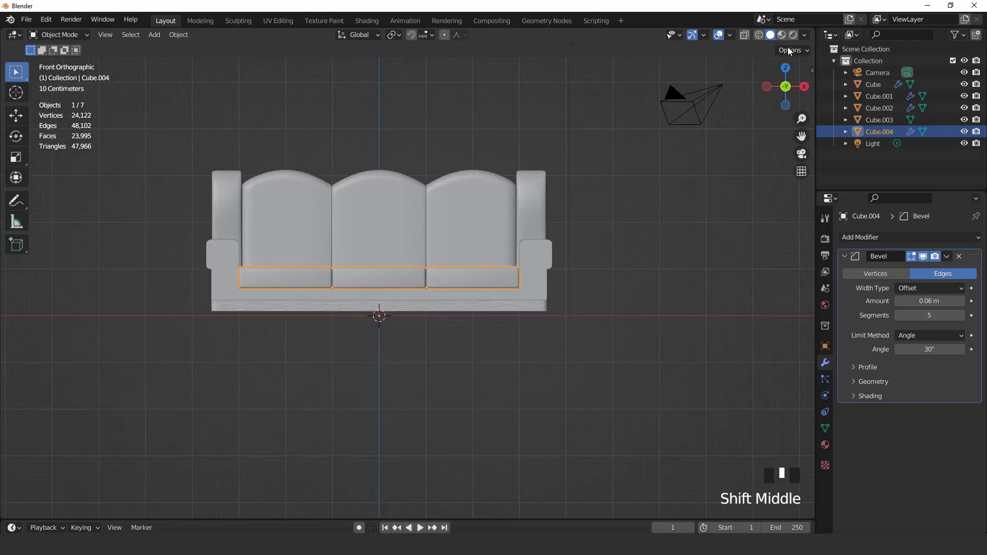
# Step: Switch the viewport to Material Preview shading and open the seat cushions' material settings
pyautogui.press('z')
pyautogui.click(581, 228)
pyautogui.scroll(-2, 578, 237)
pyautogui.moveTo(578, 236); pyautogui.dragTo(517, 255, button='middle')
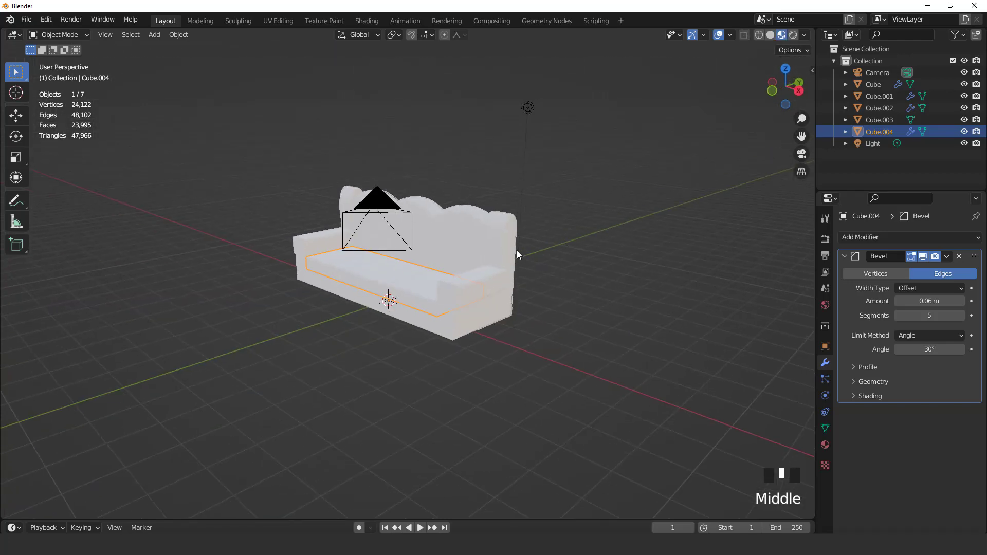
pyautogui.scroll(2, 517, 254)
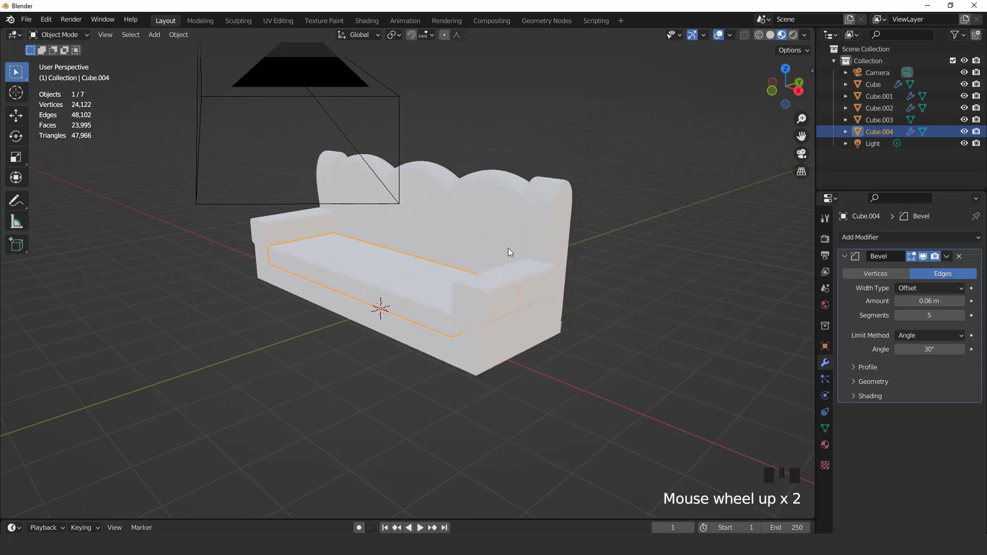
pyautogui.click(826, 445)
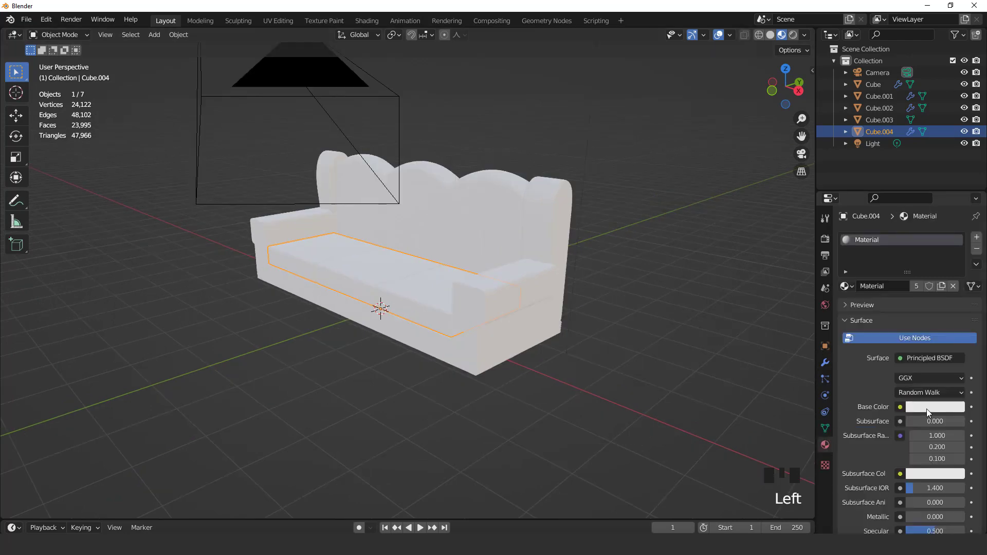
# Step: Set the sofa material's Base Color to a muted purple with hue 0.746, saturation 0.562 and value 0.428
pyautogui.click(927, 408)
pyautogui.click(918, 281)
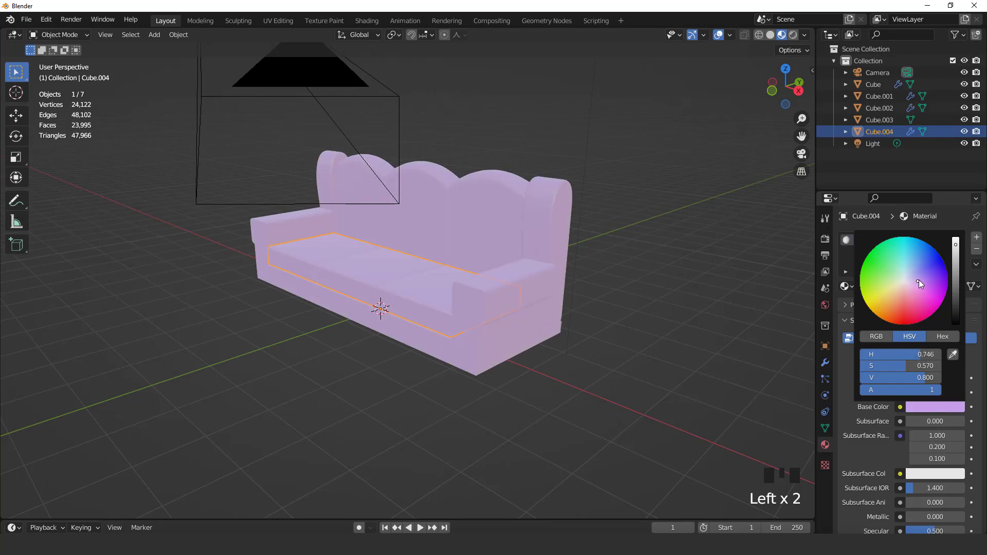
pyautogui.click(956, 257)
pyautogui.moveTo(956, 257); pyautogui.dragTo(956, 265)
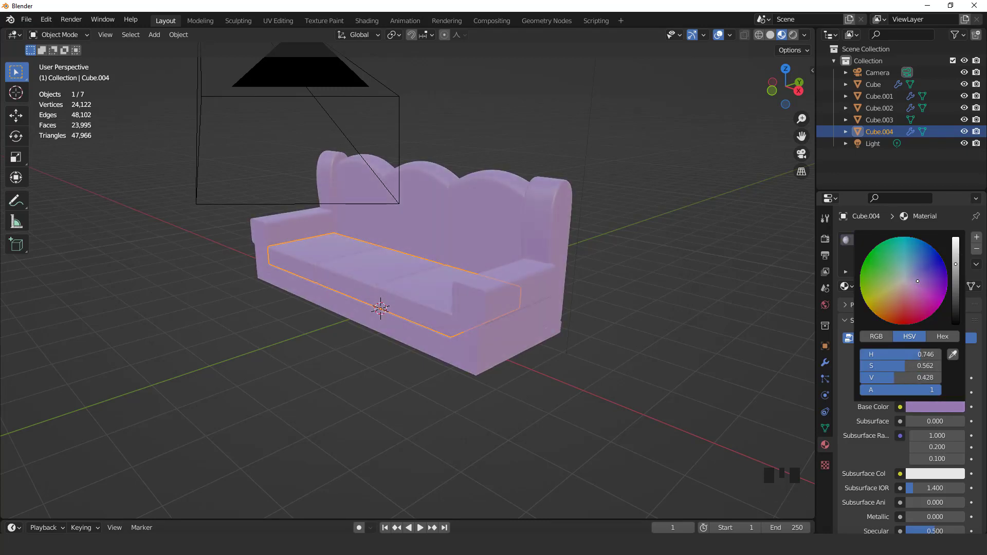
# Step: Switch the viewport to Rendered shading and turn off the scene world in its lighting options
pyautogui.click(806, 35)
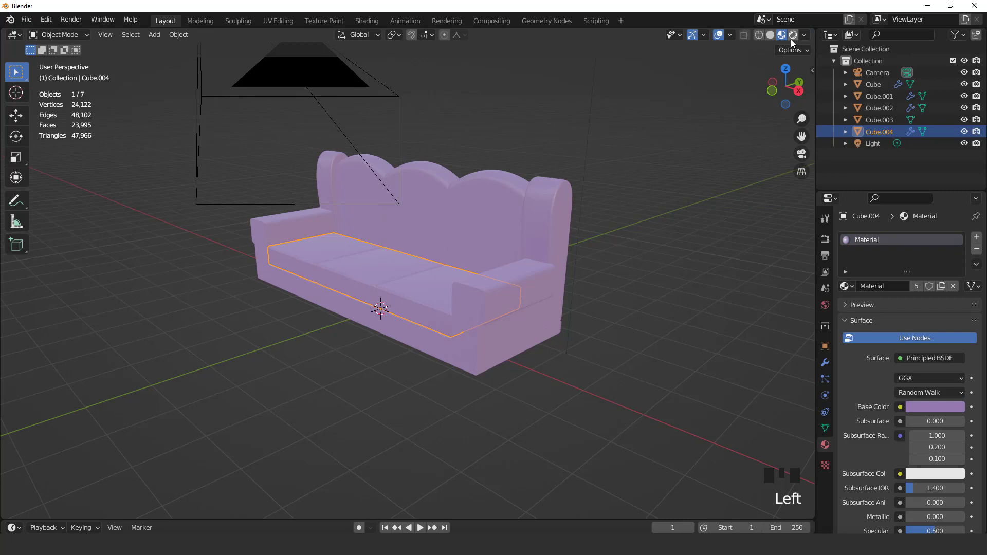
pyautogui.click(794, 37)
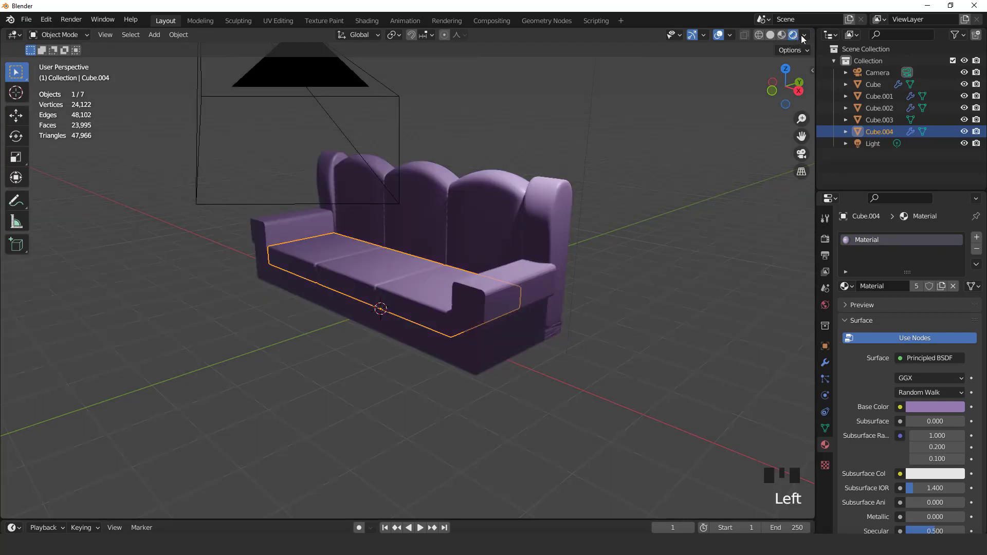
pyautogui.click(804, 36)
pyautogui.click(739, 104)
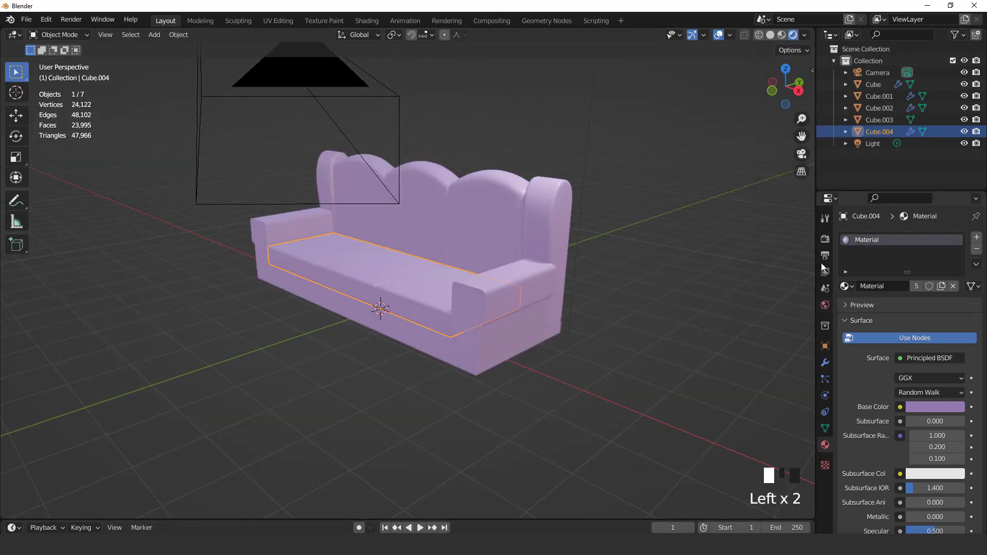
# Step: Enable the Transparent film option in the render settings
pyautogui.click(825, 240)
pyautogui.click(857, 319)
pyautogui.scroll(-3, 869, 484)
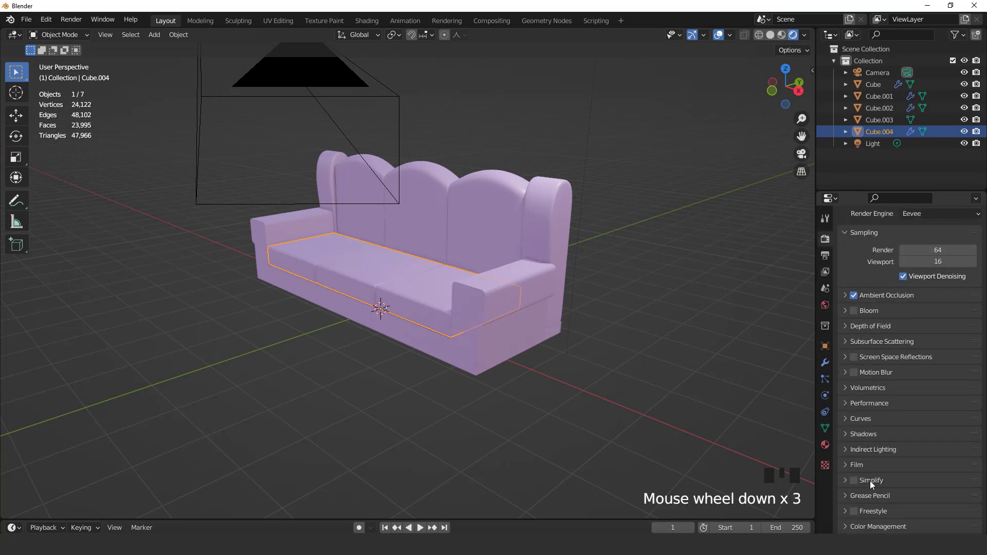
pyautogui.scroll(-5, 870, 481)
pyautogui.click(855, 465)
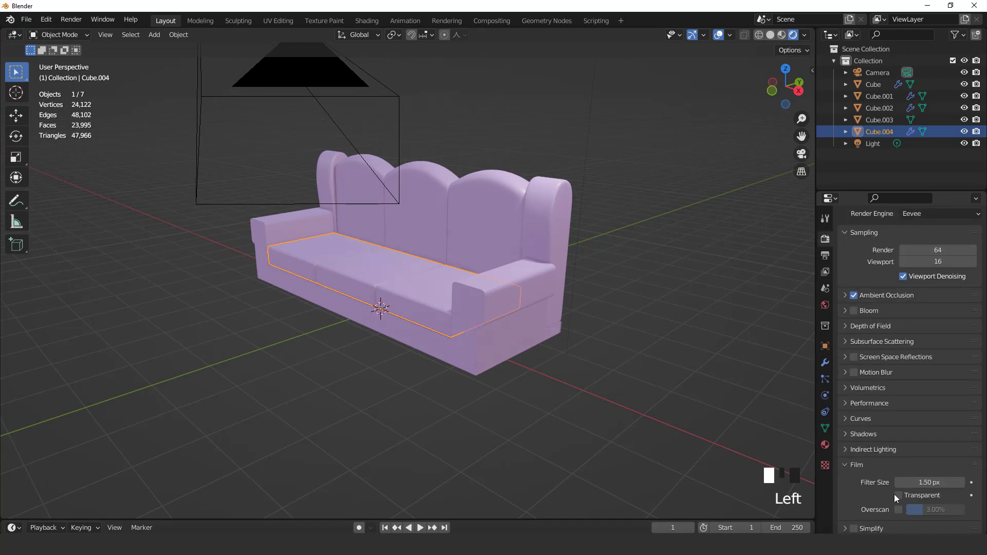
pyautogui.click(894, 495)
pyautogui.click(899, 495)
pyautogui.scroll(-6, 882, 432)
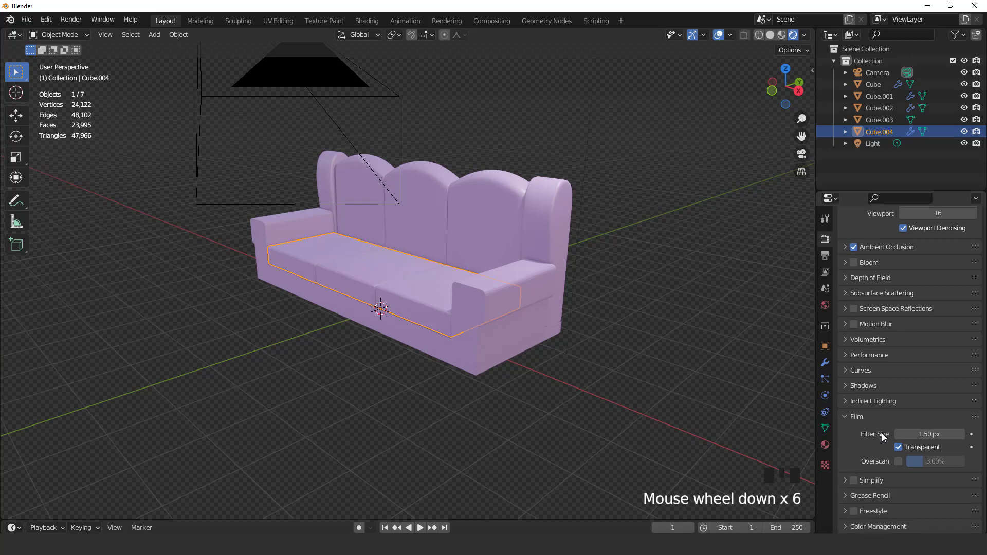
# Step: Set the color management Look to High Contrast
pyautogui.scroll(-3, 882, 433)
pyautogui.click(854, 526)
pyautogui.scroll(-4, 873, 459)
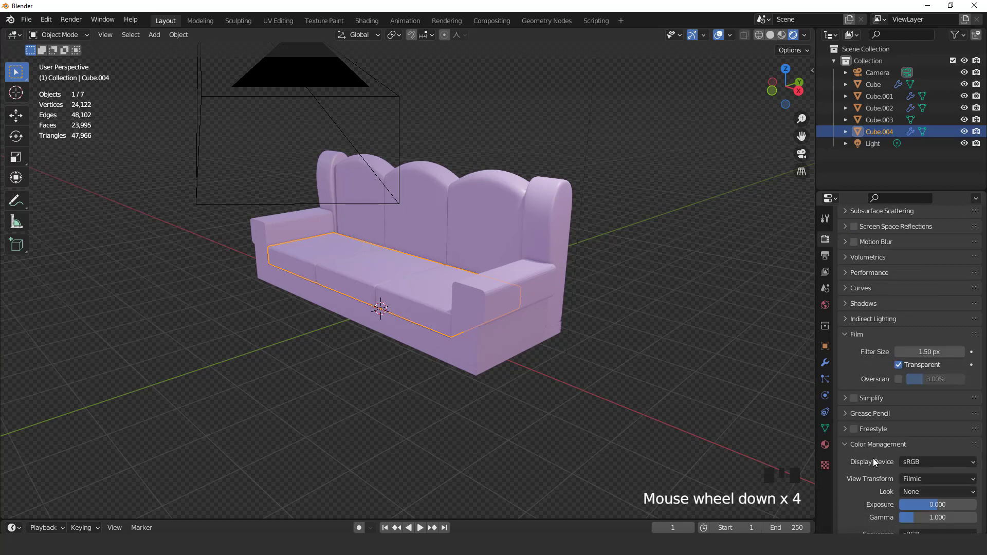
pyautogui.click(912, 493)
pyautogui.click(901, 454)
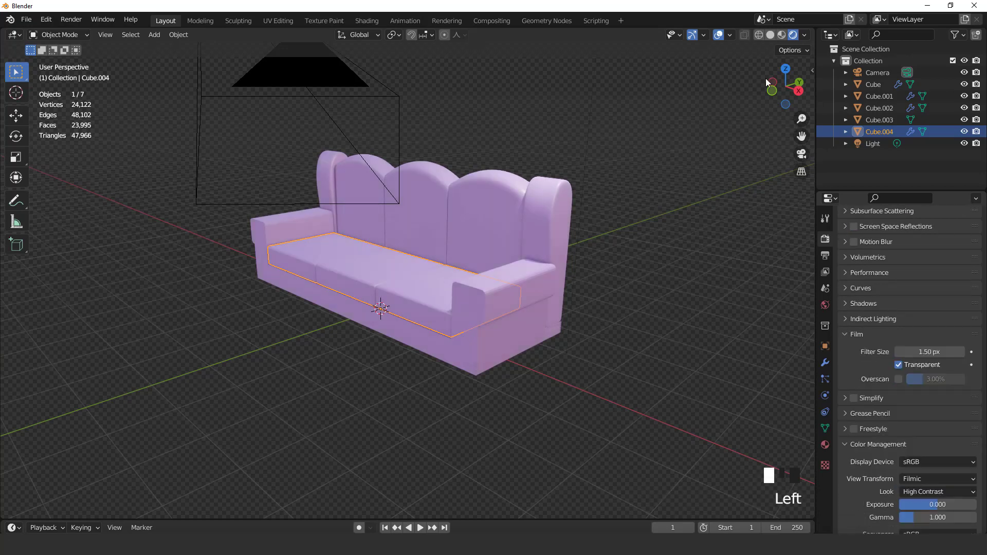
# Step: Check the sofa from the front without overlays, restore them, and open the armrest and base mesh in Edit Mode
pyautogui.click(719, 35)
pyautogui.moveTo(585, 226); pyautogui.dragTo(525, 230, button='middle')
pyautogui.press('KP_1')
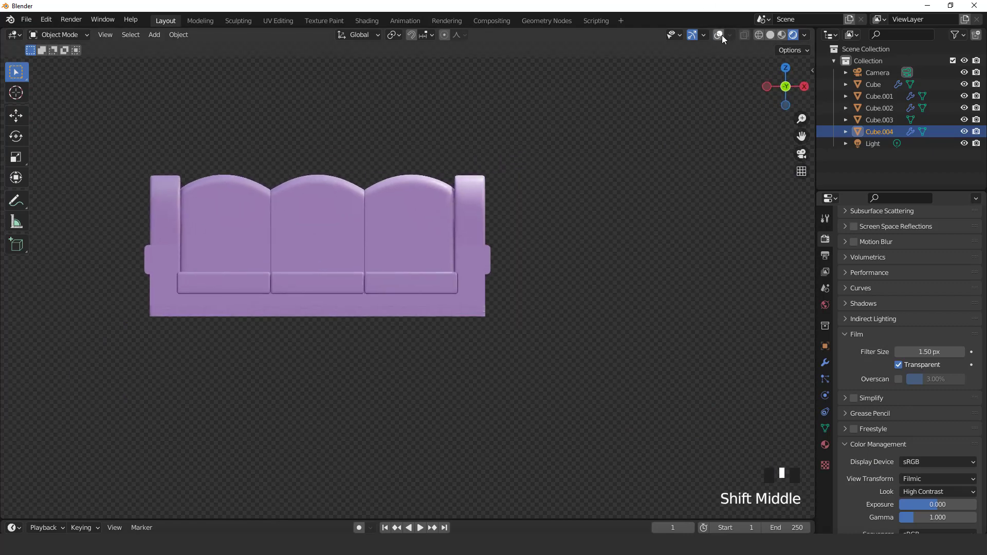
pyautogui.click(722, 35)
pyautogui.scroll(2, 495, 249)
pyautogui.click(505, 249)
pyautogui.scroll(2, 514, 250)
pyautogui.press('Tab')
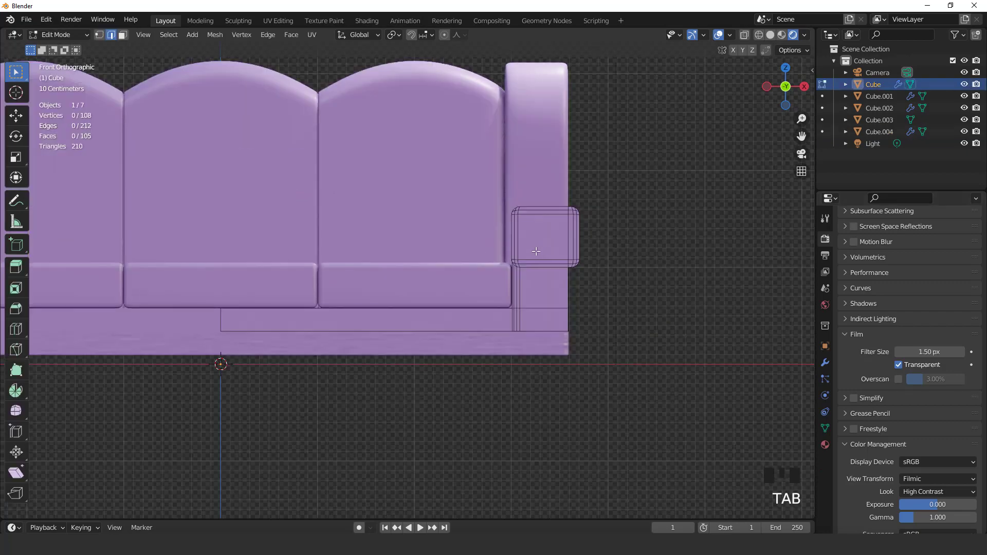
# Step: Select the large face on the armrest's front end and grow the selection by one ring of faces
pyautogui.keyDown('shift'); pyautogui.moveTo(536, 251); pyautogui.dragTo(451, 256, button='middle'); pyautogui.keyUp('shift')
pyautogui.scroll(2, 437, 234)
pyautogui.click(437, 233)
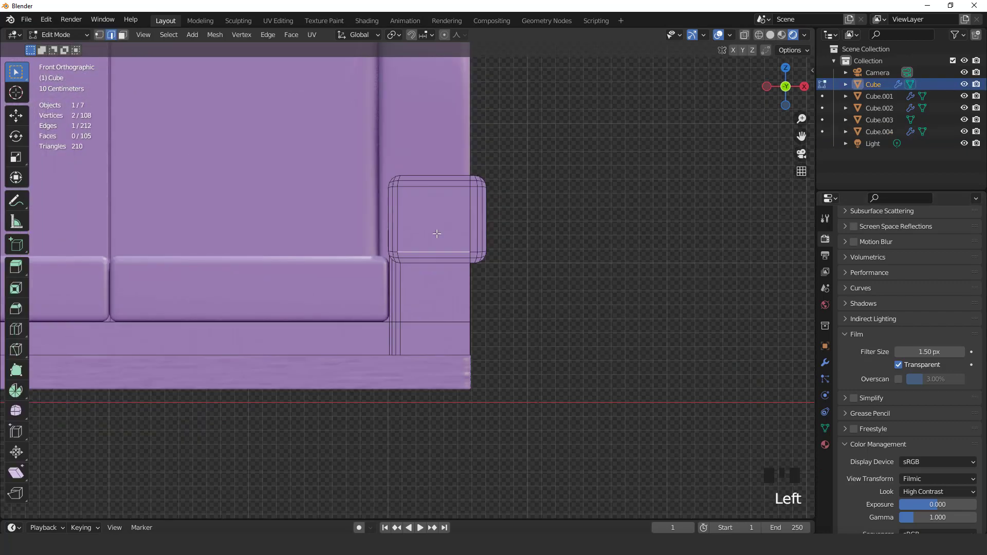
pyautogui.press('3')
pyautogui.click(436, 234)
pyautogui.scroll(2, 445, 228)
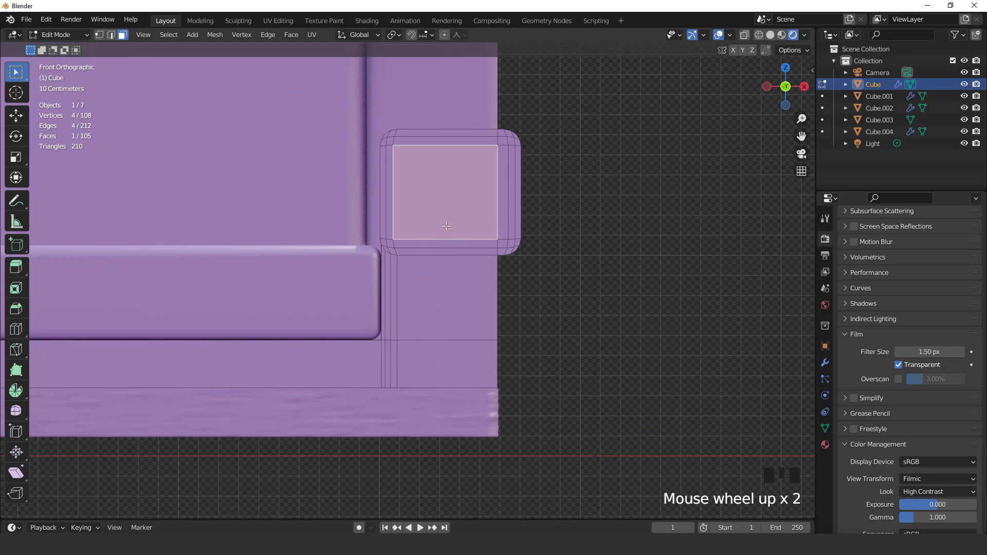
pyautogui.press('ctrl+KP_Add')
pyautogui.keyDown('shift'); pyautogui.moveTo(432, 246); pyautogui.dragTo(396, 335, button='middle'); pyautogui.keyUp('shift')
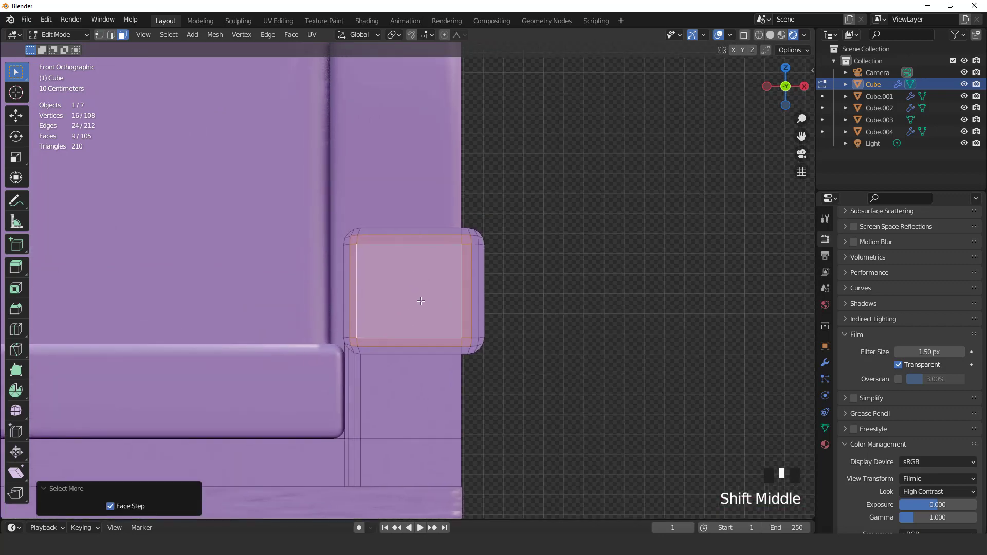
# Step: Inset the selected armrest front faces and reshape them into a regular circle with the Circle tool
pyautogui.scroll(2, 421, 301)
pyautogui.press('i')
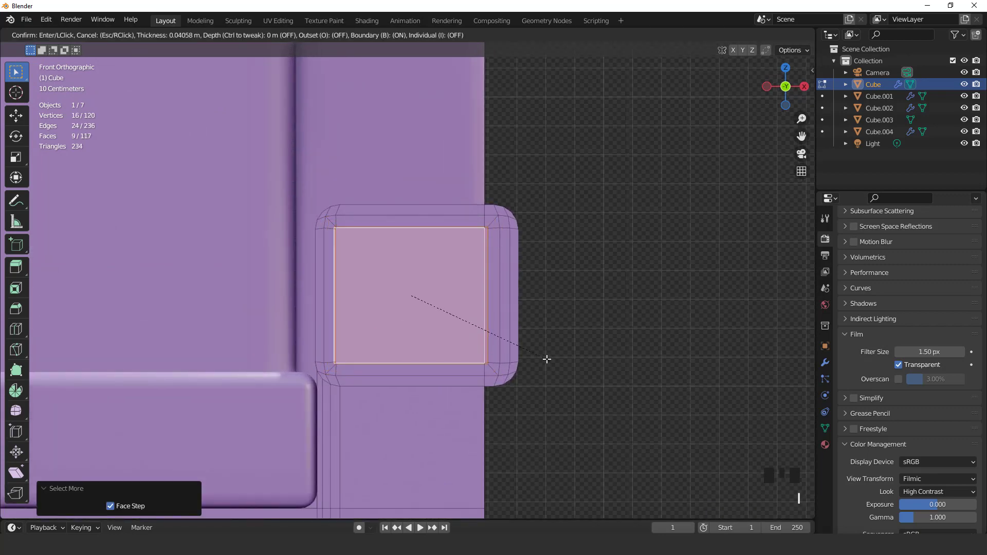
pyautogui.click(491, 332)
pyautogui.rightClick(529, 127)
pyautogui.moveTo(529, 123)
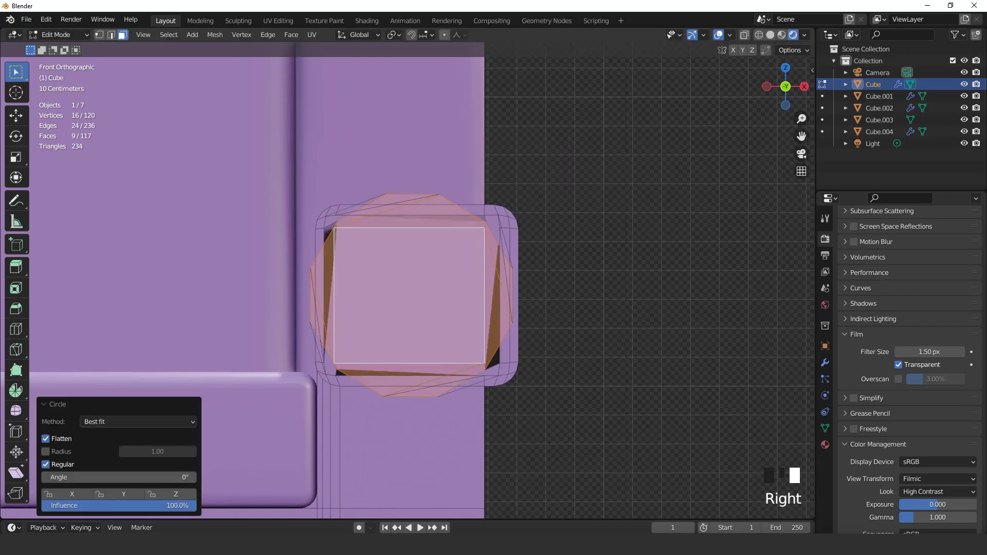
# Step: Scale the circular faces to about 0.49, rotate them about -31° and scale them again to about 0.858
pyautogui.press('s')
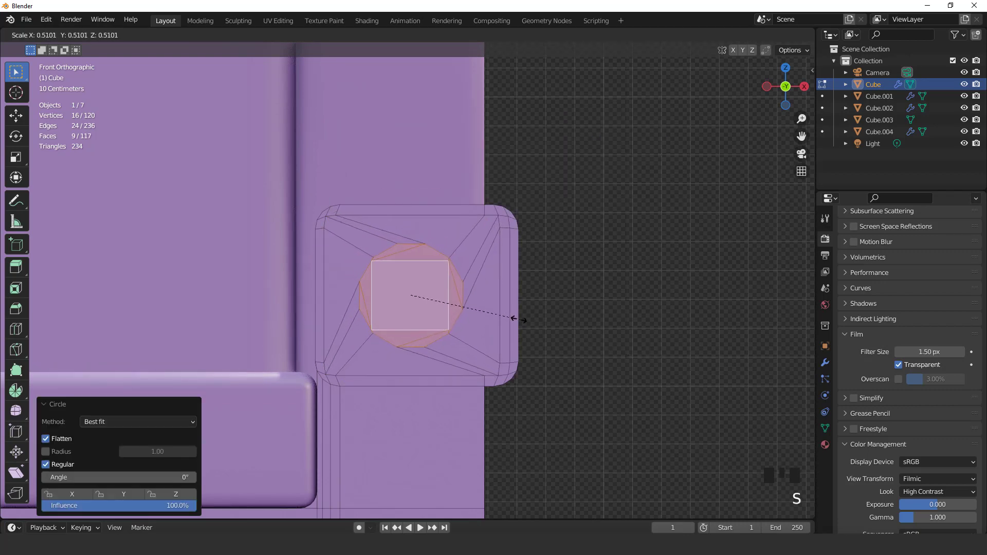
pyautogui.click(515, 317)
pyautogui.press('r')
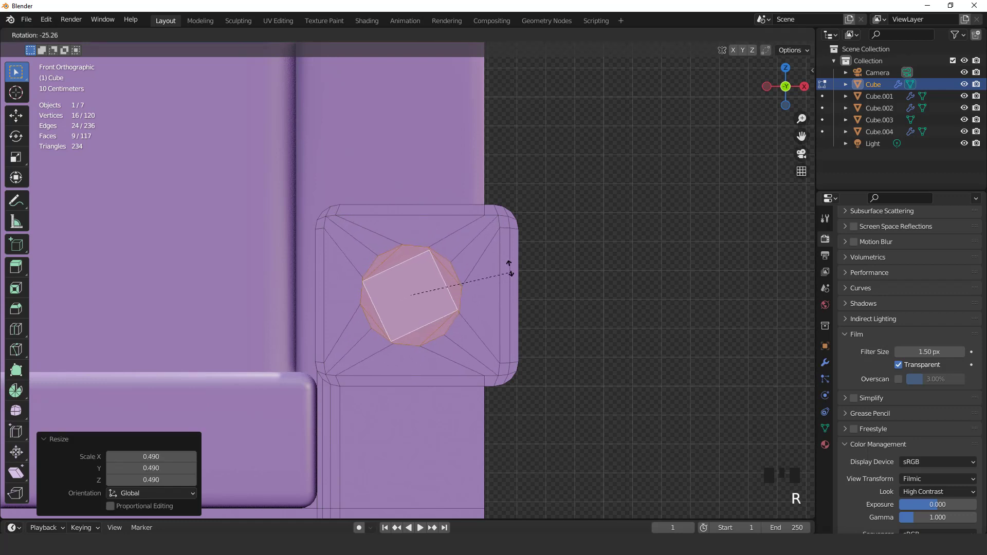
pyautogui.click(507, 261)
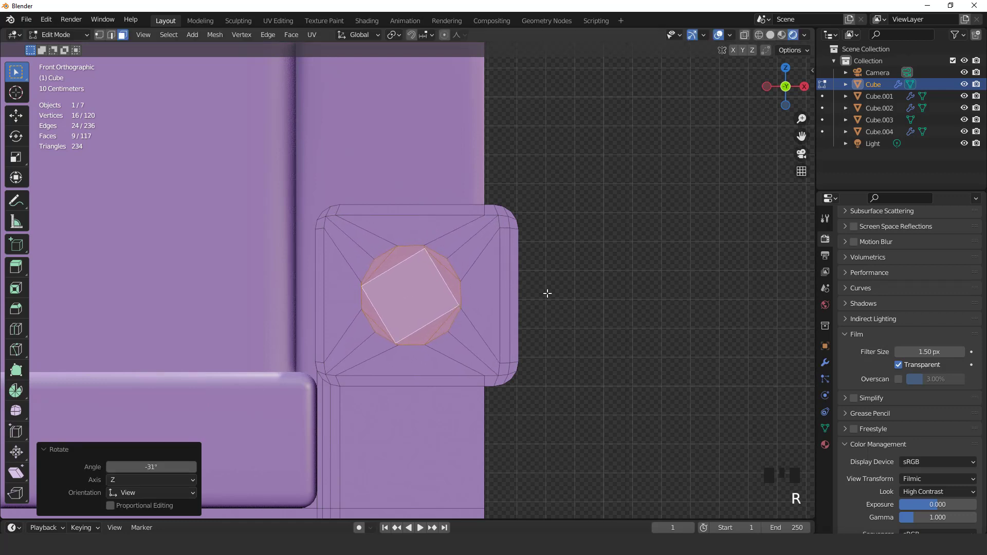
pyautogui.press('s')
pyautogui.click(467, 306)
# Step: Extrude the armrest's circular faces inward by about 0.005 m and again by about 0.023 m
pyautogui.moveTo(467, 306); pyautogui.dragTo(505, 320, button='middle')
pyautogui.press('KP_Decimal')
pyautogui.press('e')
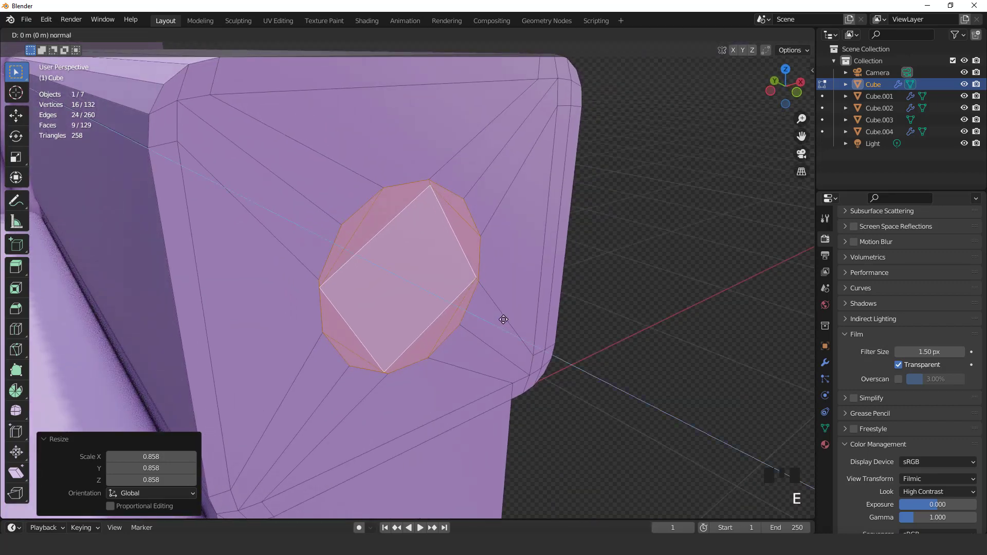
pyautogui.click(499, 317)
pyautogui.press('e')
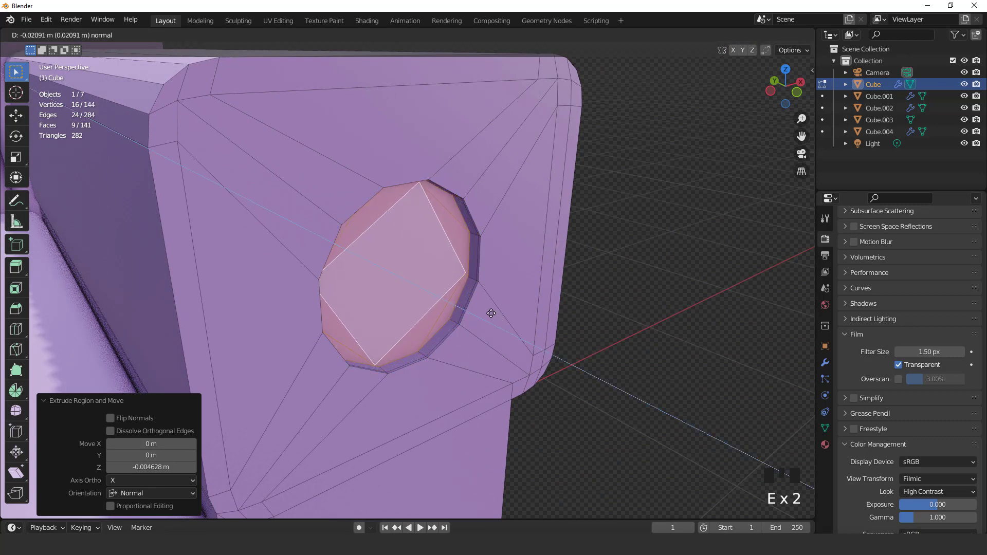
pyautogui.click(491, 314)
# Step: Shrink the recessed circular faces slightly, extrude them inward about 0.008 m and scale the new faces
pyautogui.press('s')
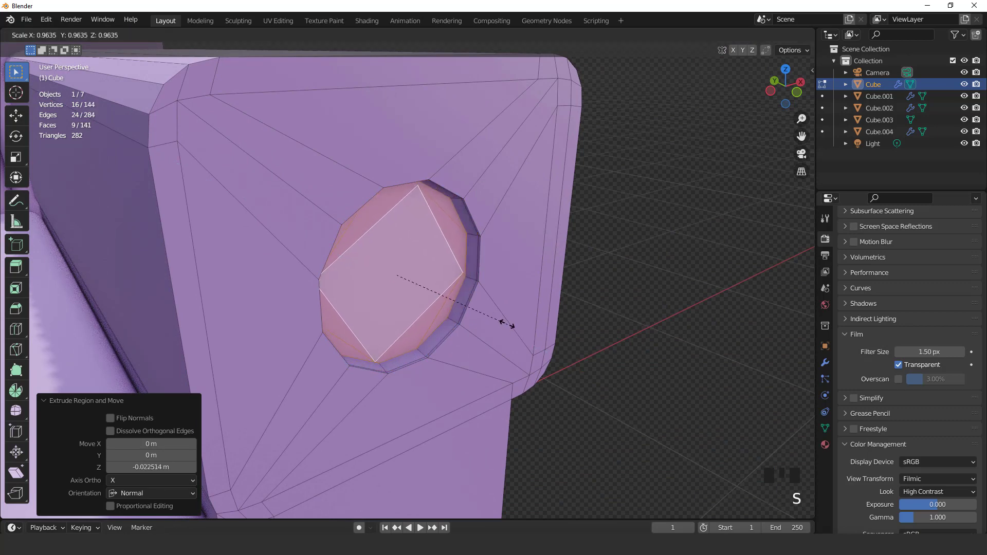
pyautogui.click(508, 325)
pyautogui.press('e')
pyautogui.click(504, 322)
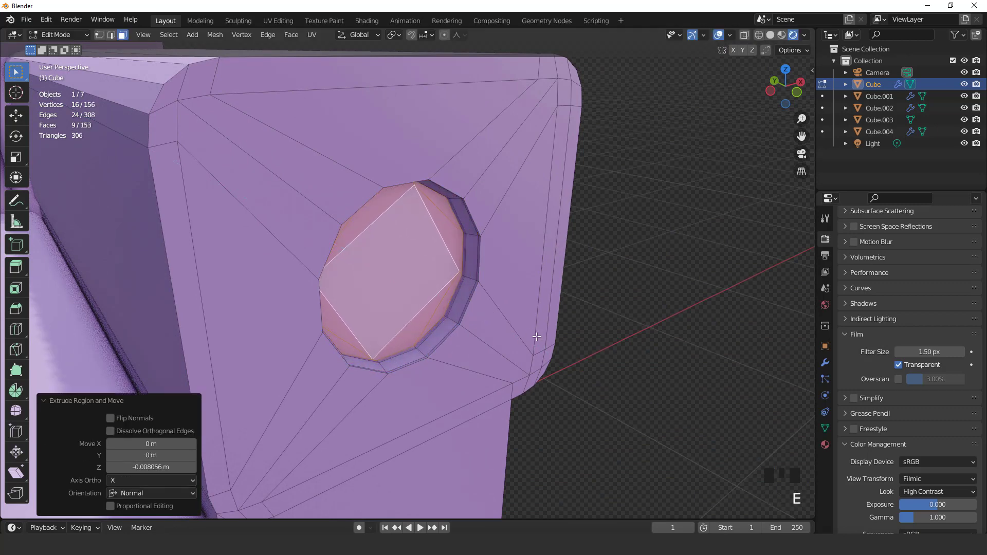
pyautogui.press('s')
pyautogui.click(525, 331)
# Step: Return to Object Mode and shade the armrest and base object smooth
pyautogui.press('Tab')
pyautogui.scroll(-3, 521, 327)
pyautogui.moveTo(520, 327); pyautogui.dragTo(461, 246, button='middle')
pyautogui.rightClick(461, 246)
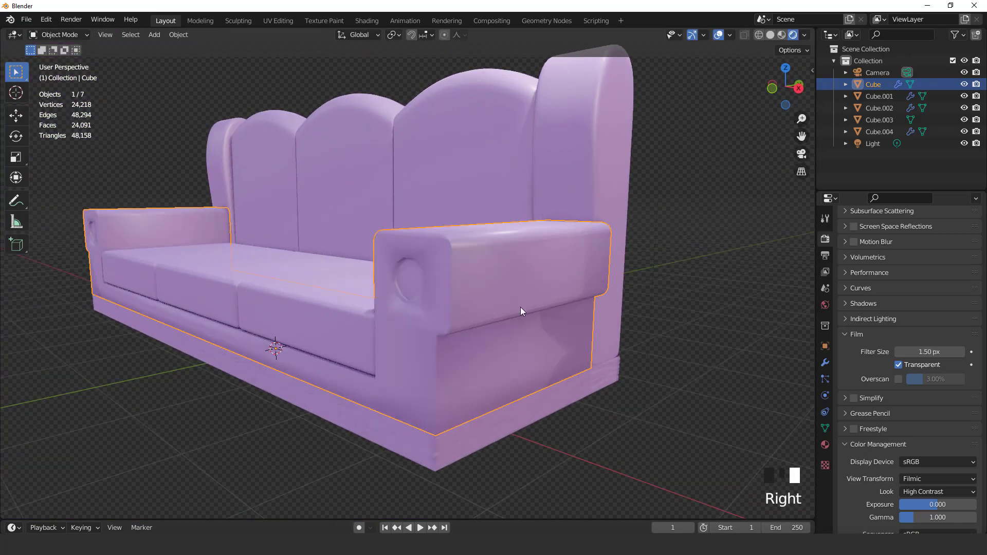
# Step: Enable Auto Smooth at 30° on the armrest and base mesh and check the sofa with overlays hidden
pyautogui.scroll(-3, 521, 307)
pyautogui.moveTo(503, 284); pyautogui.dragTo(831, 387, button='middle')
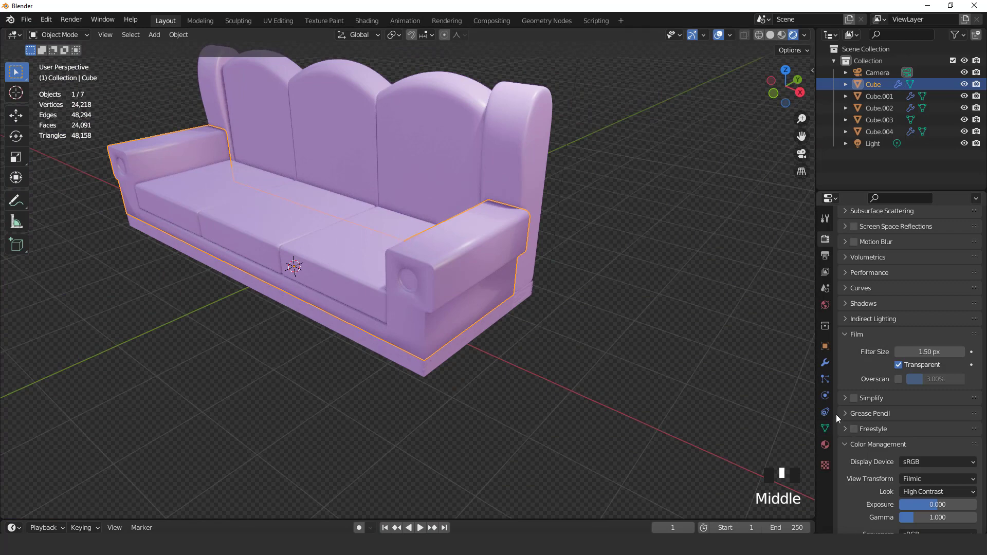
pyautogui.click(825, 428)
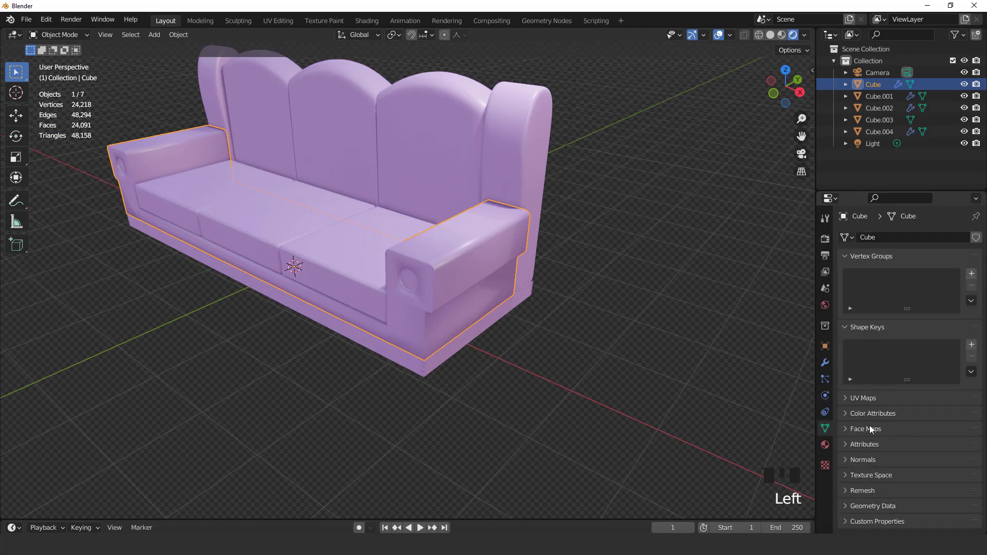
pyautogui.click(847, 458)
pyautogui.click(899, 477)
pyautogui.moveTo(591, 314)
pyautogui.mouseDown(button='middle')
pyautogui.moveTo(554, 289)
pyautogui.moveTo(587, 294)
pyautogui.mouseUp(button='middle')
pyautogui.scroll(-3, 416, 246)
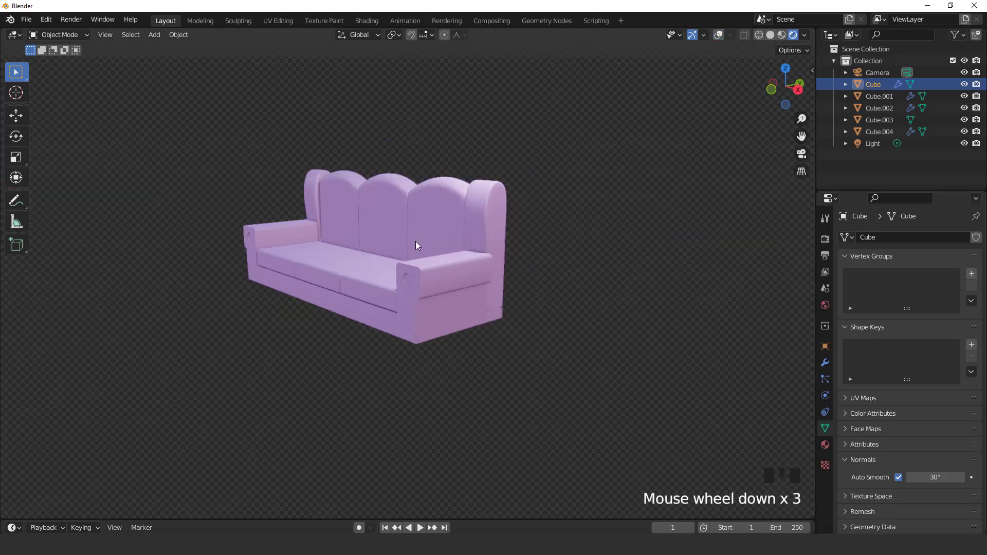